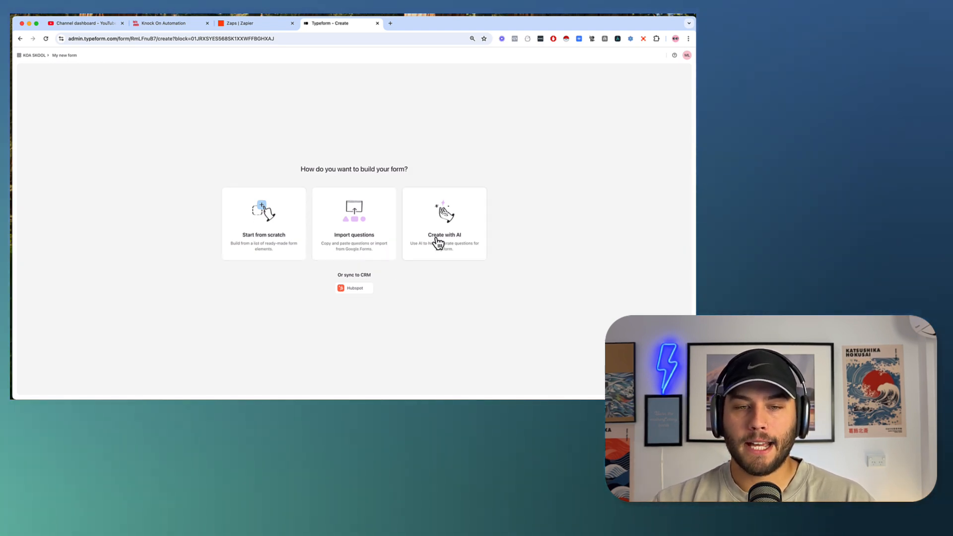
Start an import listing Name, Email, Weekly Starting Weight and Weekly Ending Weight (Check in Day).
{"action": "left_click", "coordinate": [362, 229]}
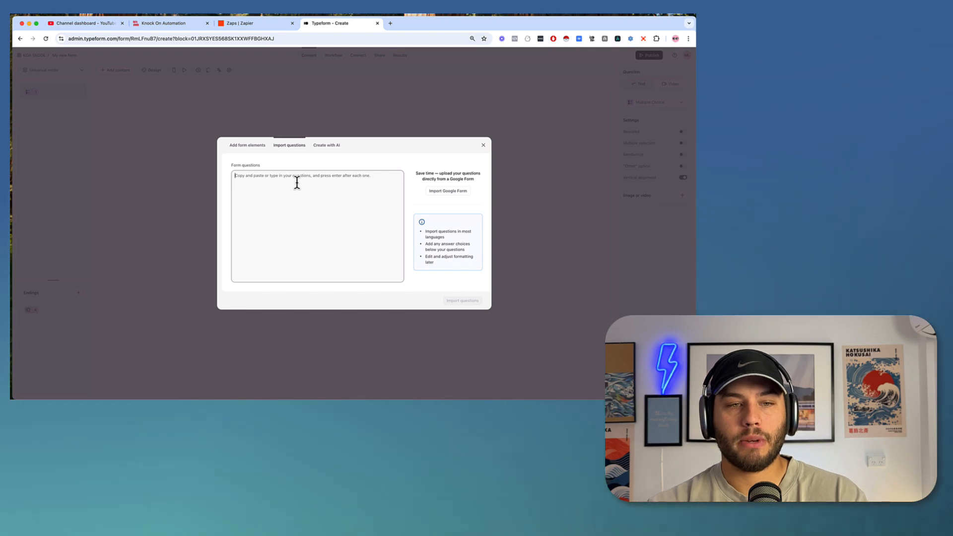
{"action": "type", "text": "Name"}
{"action": "key", "text": "Return"}
{"action": "type", "text": "Em"}
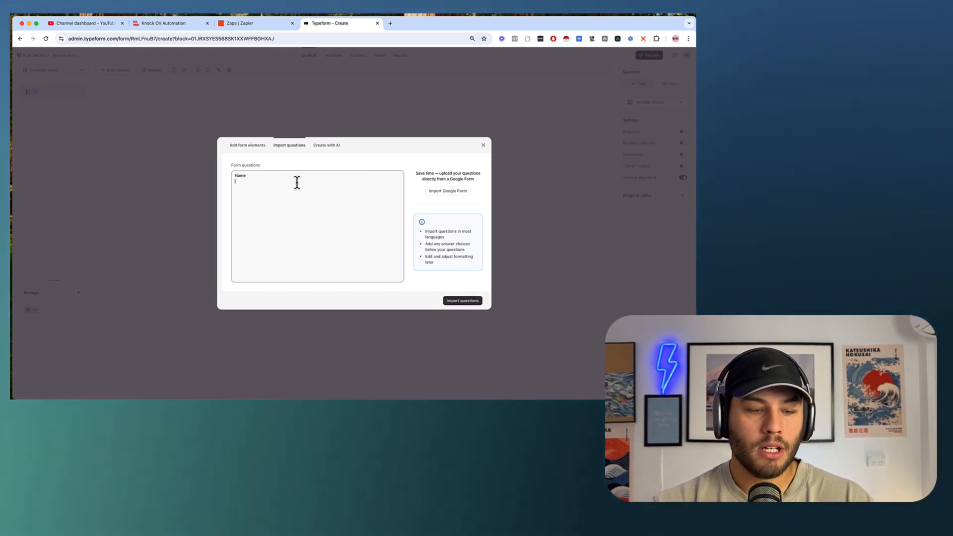
{"action": "type", "text": "ail"}
{"action": "key", "text": "Return"}
{"action": "type", "text": "P"}
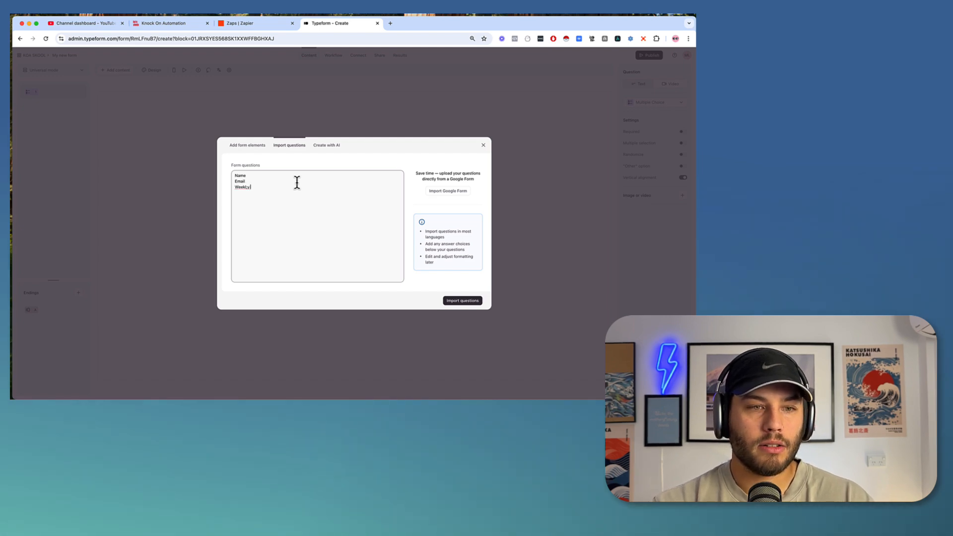
{"action": "type", "text": "eekly"}
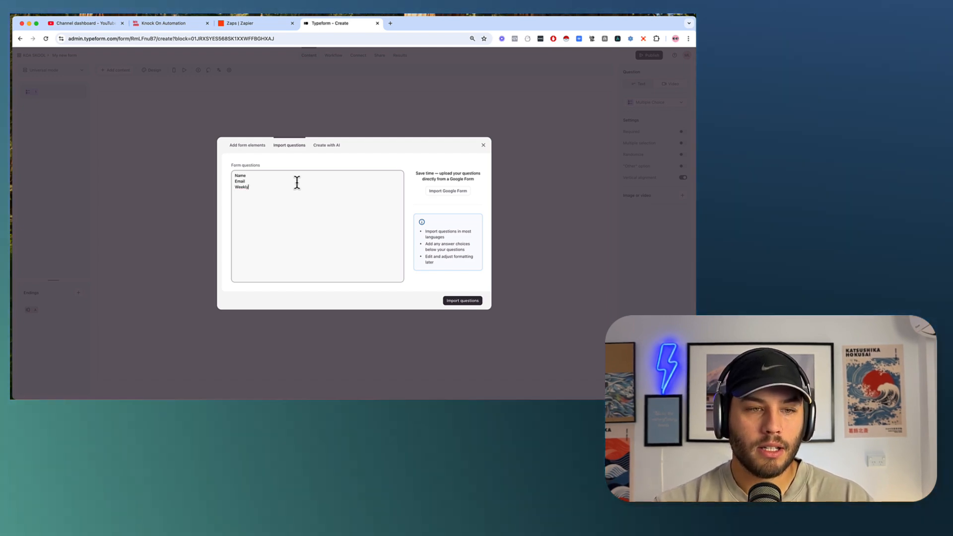
{"action": "type", "text": " Starting We"}
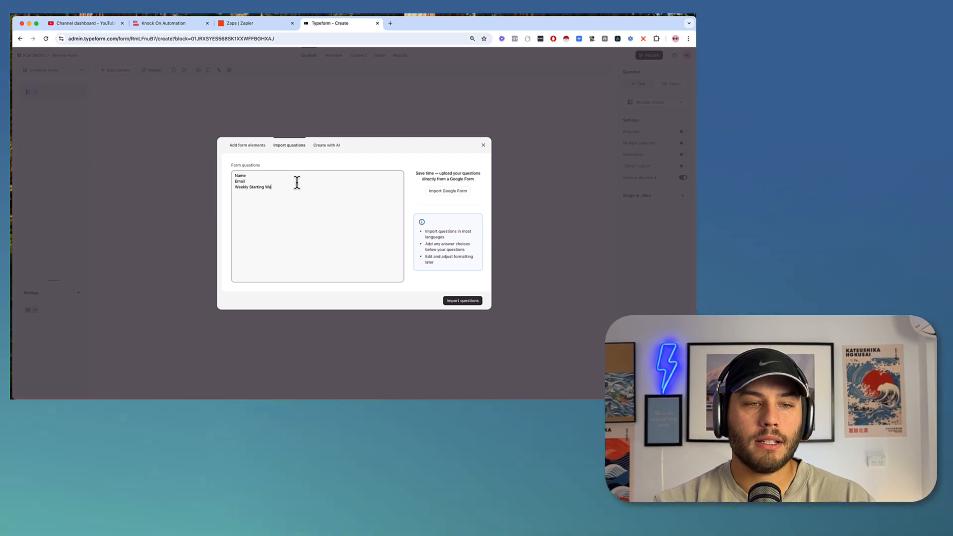
{"action": "type", "text": "ight"}
{"action": "key", "text": "Return"}
{"action": "type", "text": "Weekly Ending Weight"}
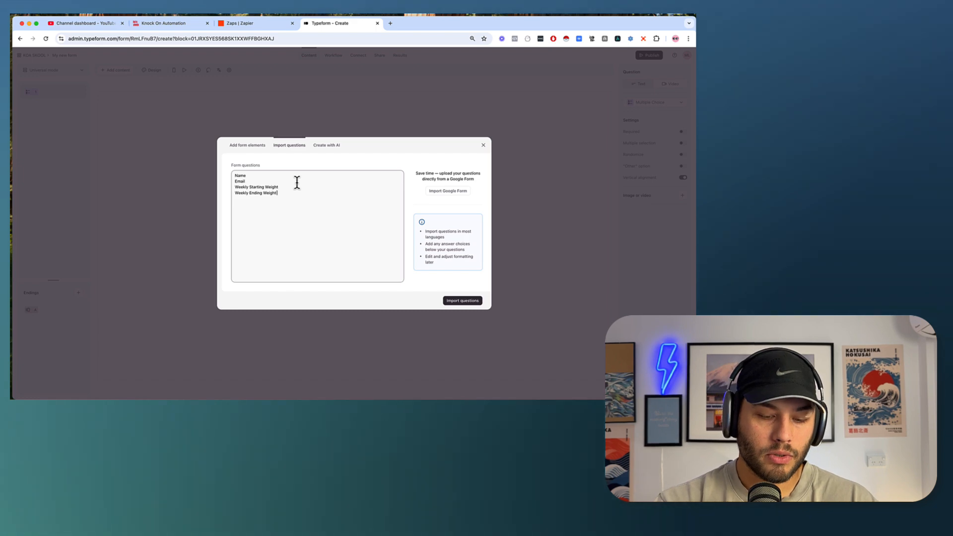
{"action": "type", "text": " ( Check in "}
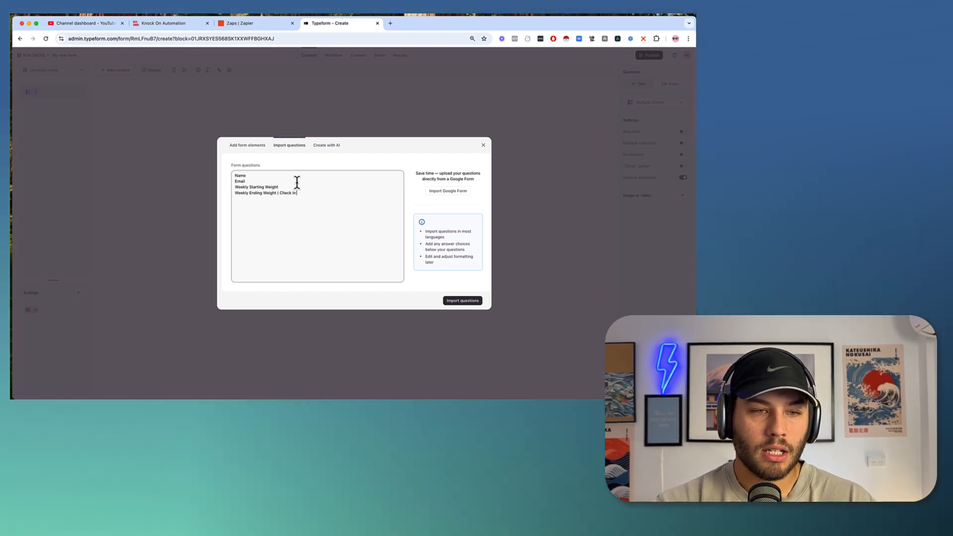
{"action": "type", "text": "Day )"}
{"action": "key", "text": "Return"}
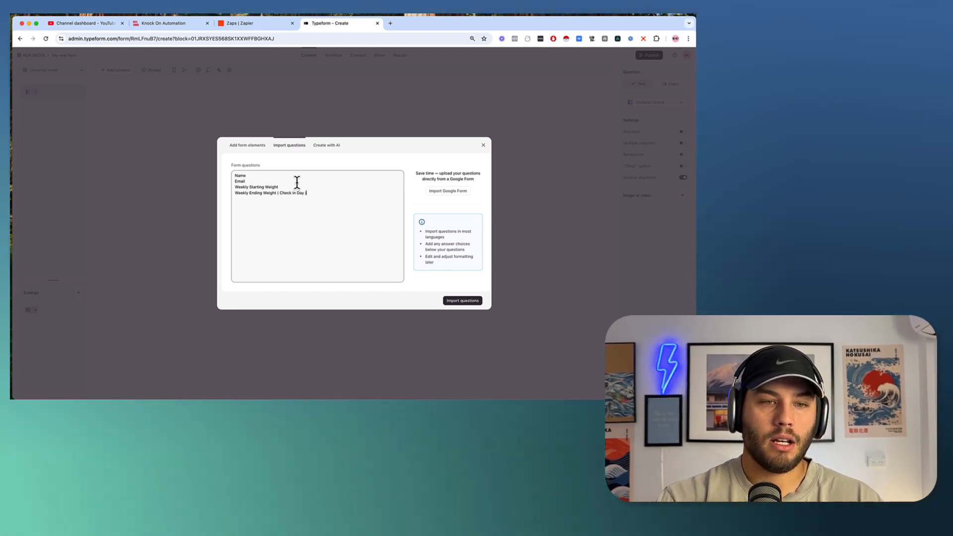
Add the 1-to-10 nutrition question and correct its misspelling to 'compliance'.
{"action": "type", "text": "On a scale of 1"}
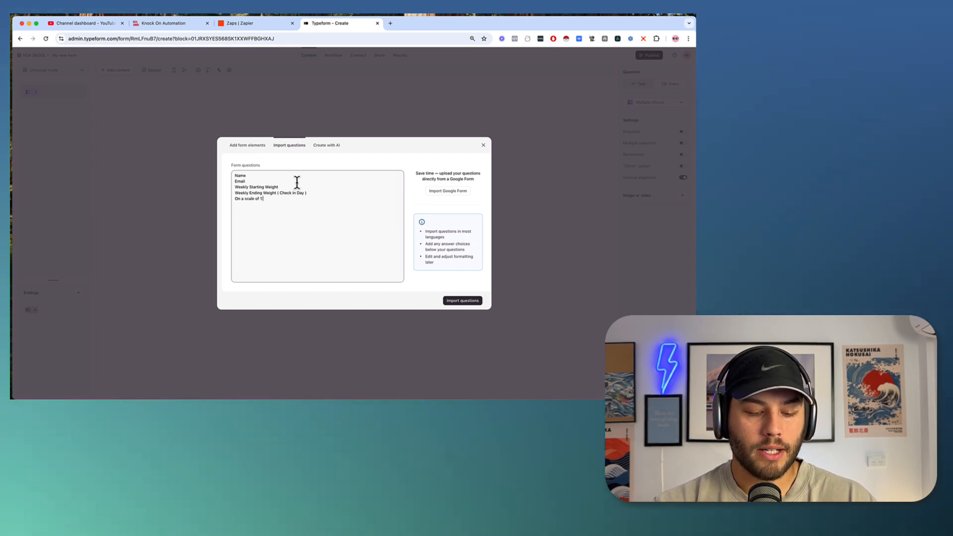
{"action": "type", "text": " to 10"}
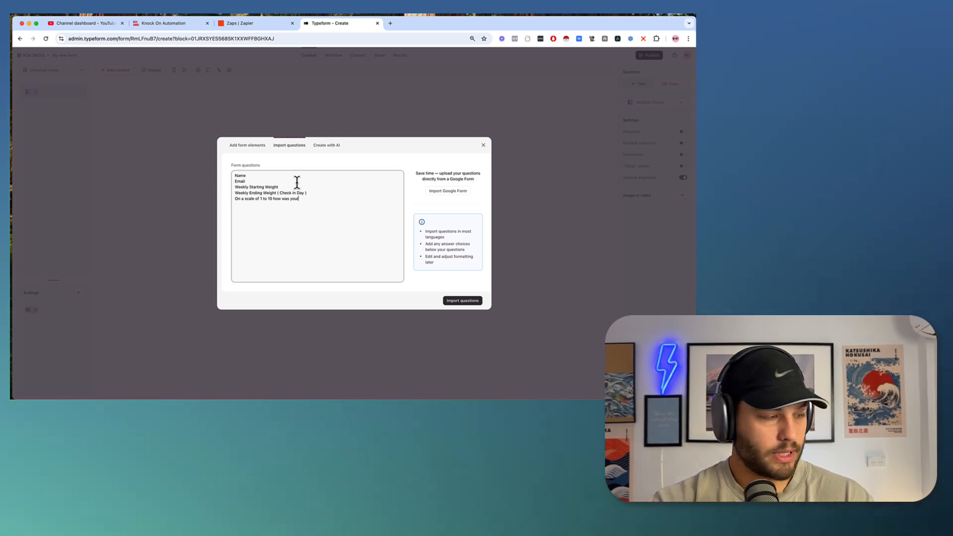
{"action": "type", "text": " how was your"}
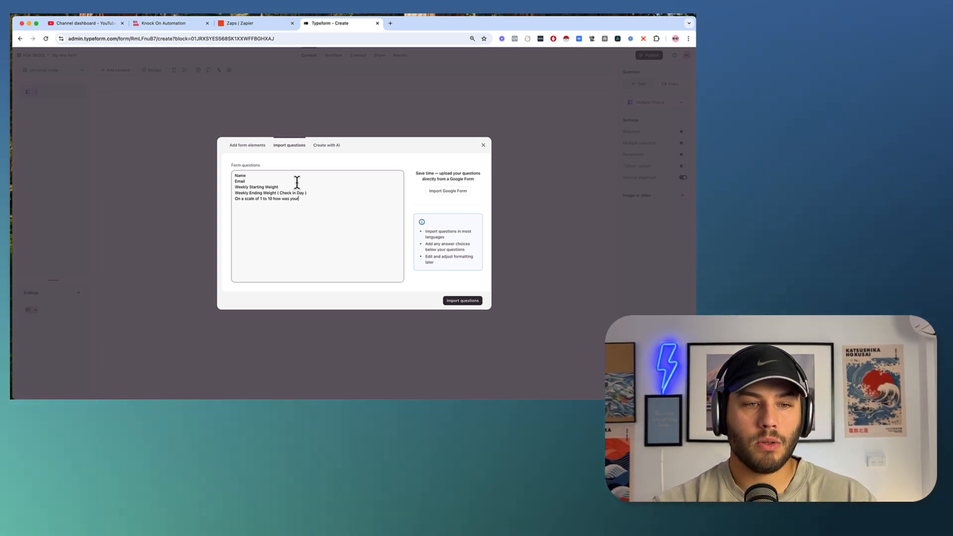
{"action": "type", "text": " nutrition complaince"}
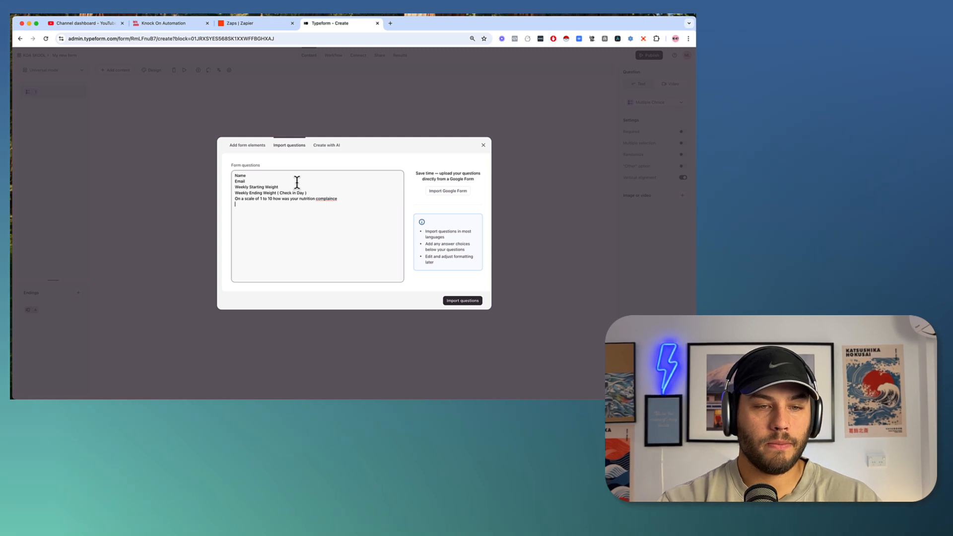
{"action": "right_click", "coordinate": [328, 199]}
{"action": "left_click", "coordinate": [341, 207]}
{"action": "key", "text": "super+a"}
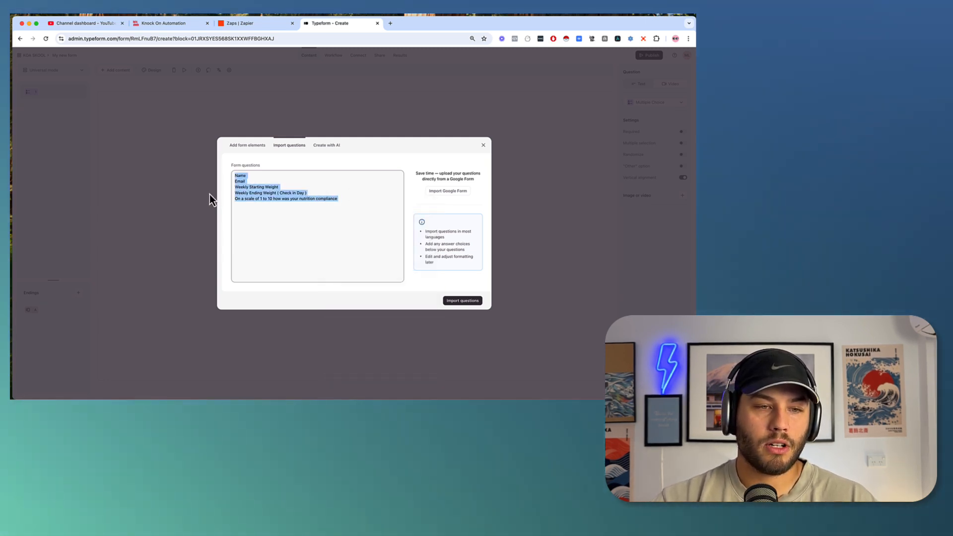
{"action": "left_click", "coordinate": [219, 200]}
Add training compliance, unexpected stress, did-well, could-improve and feedback questions below the nutrition question.
{"action": "left_click", "coordinate": [239, 207]}
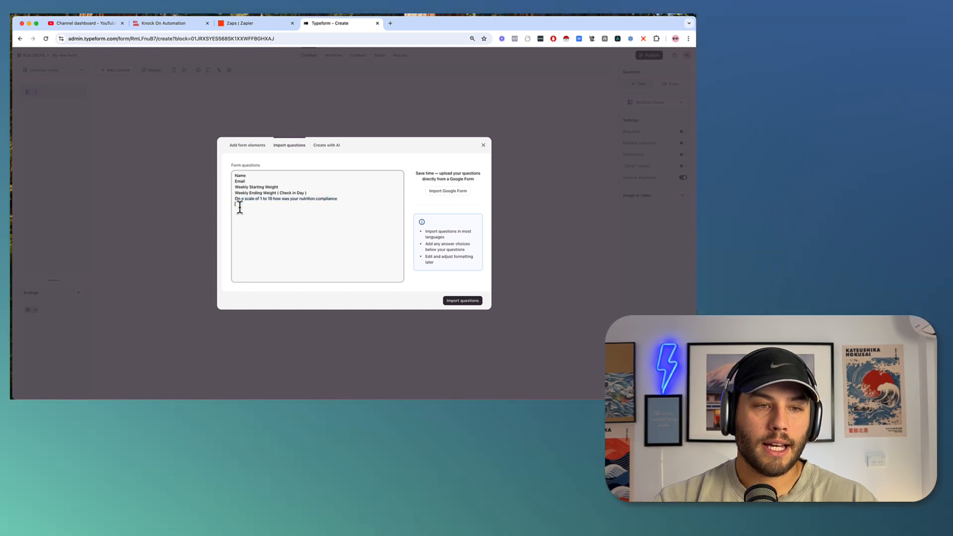
{"action": "type", "text": "On a scale of 1 to 10 how was your nutrition compliance"}
{"action": "double_click", "coordinate": [305, 204]}
{"action": "type", "text": "training"}
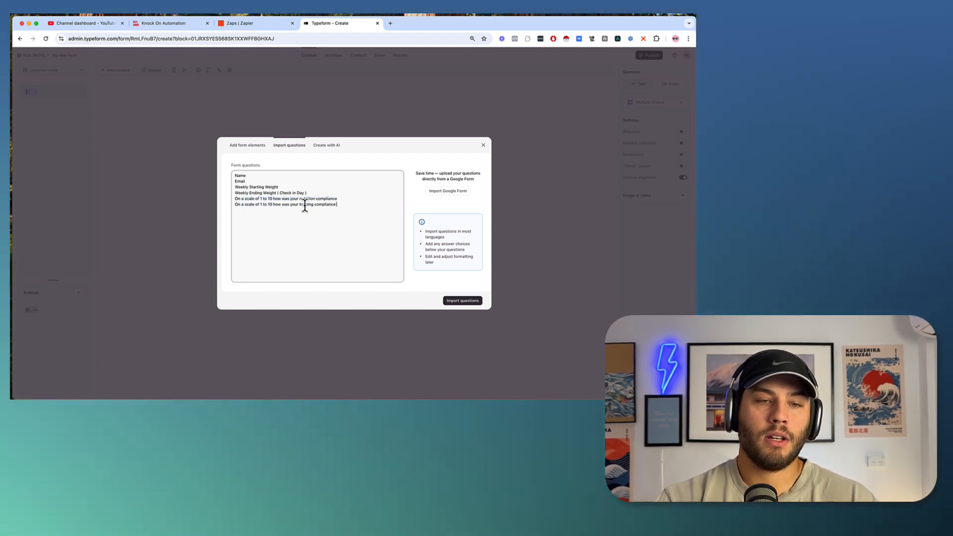
{"action": "type", "text": " compliance Was there an"}
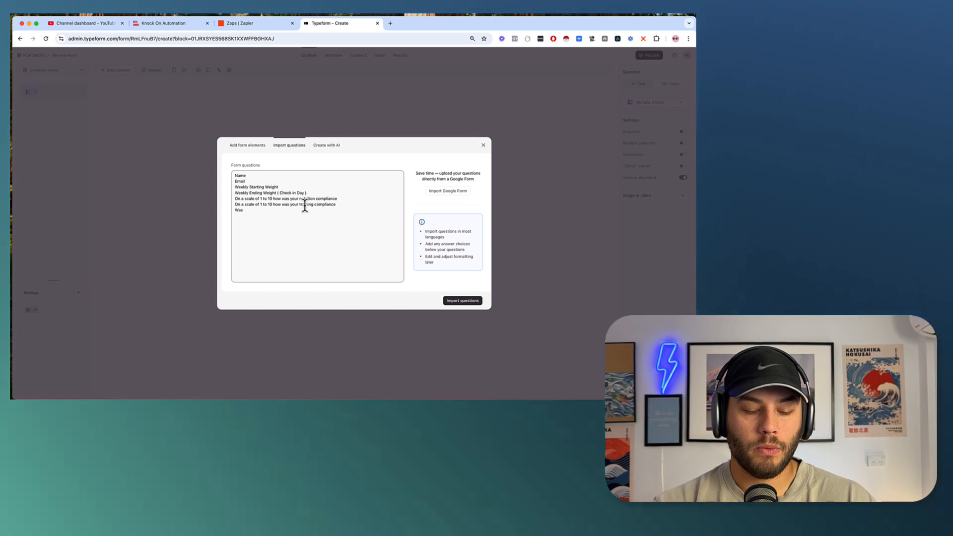
{"action": "type", "text": "y u"}
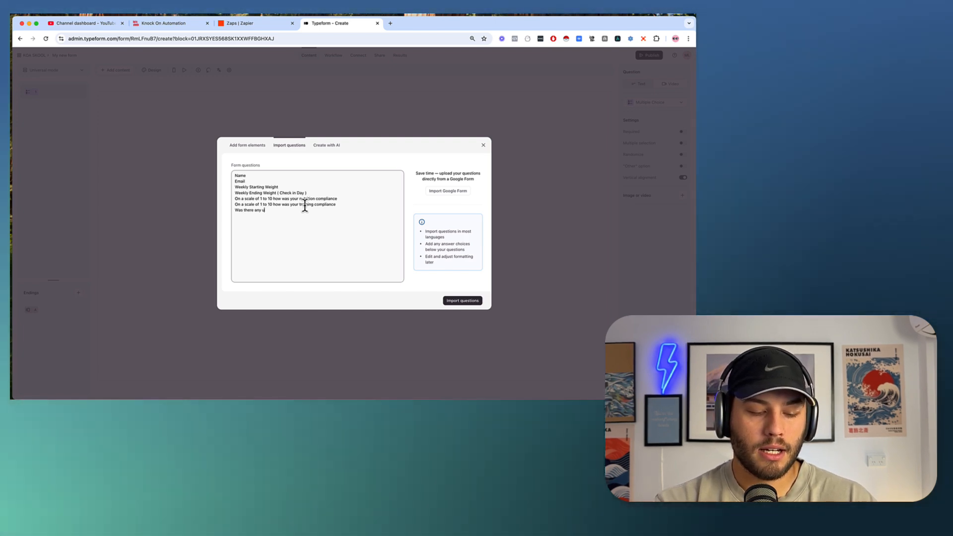
{"action": "type", "text": "nexpected stress this week?"}
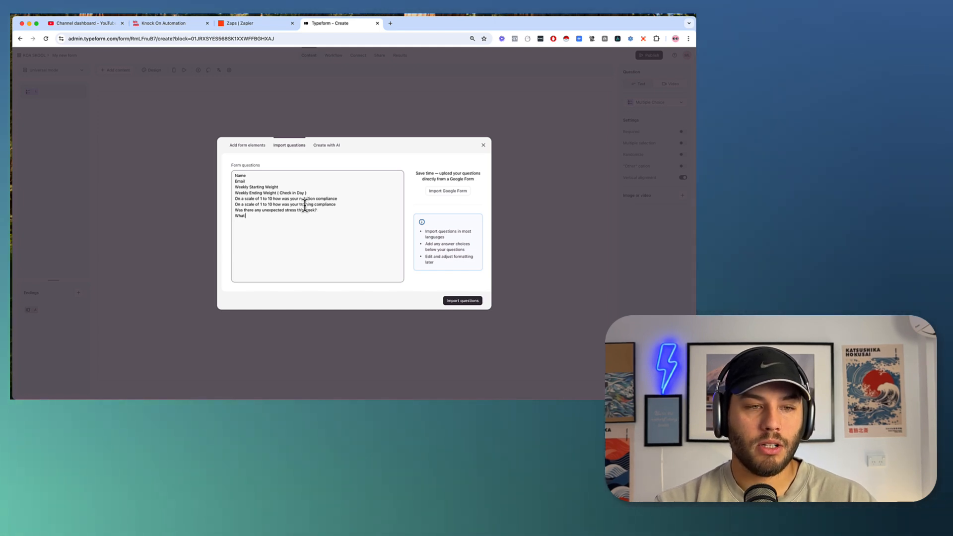
{"action": "type", "text": "nk you"}
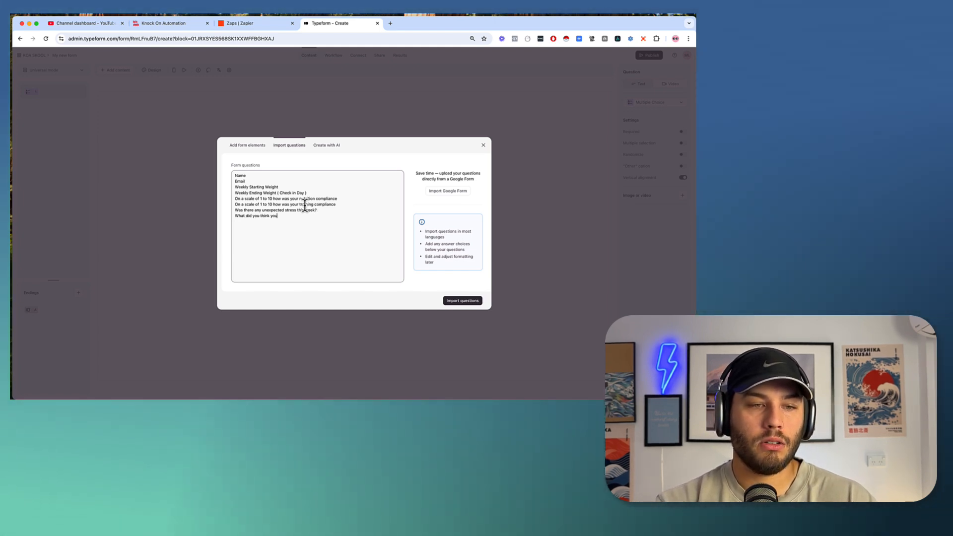
{"action": "type", "text": " did welWh"}
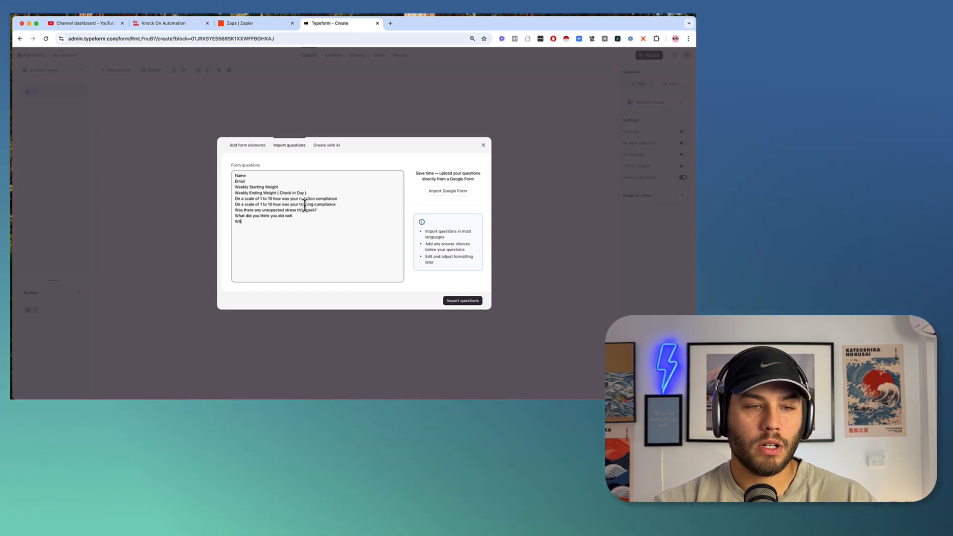
{"action": "type", "text": "at could you have improved on?"}
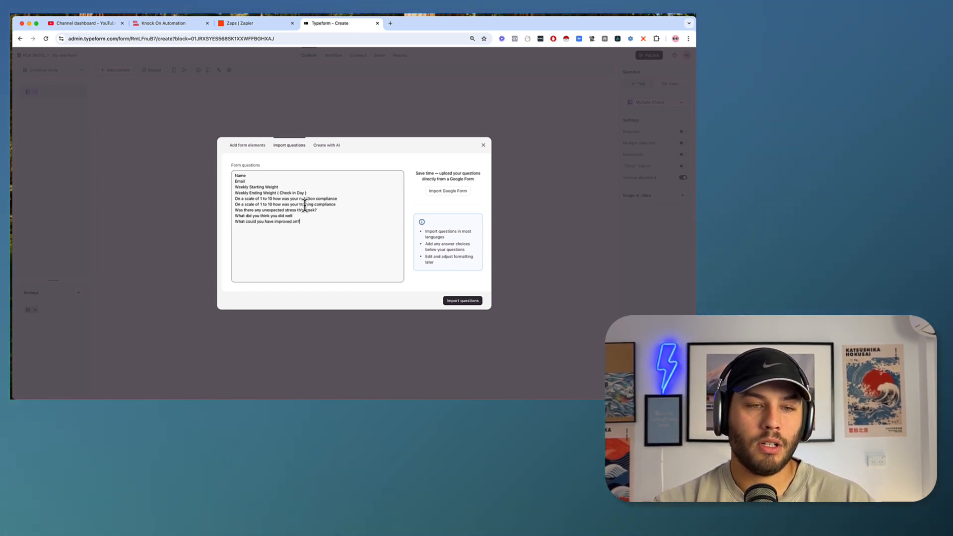
{"action": "type", "text": "What "}
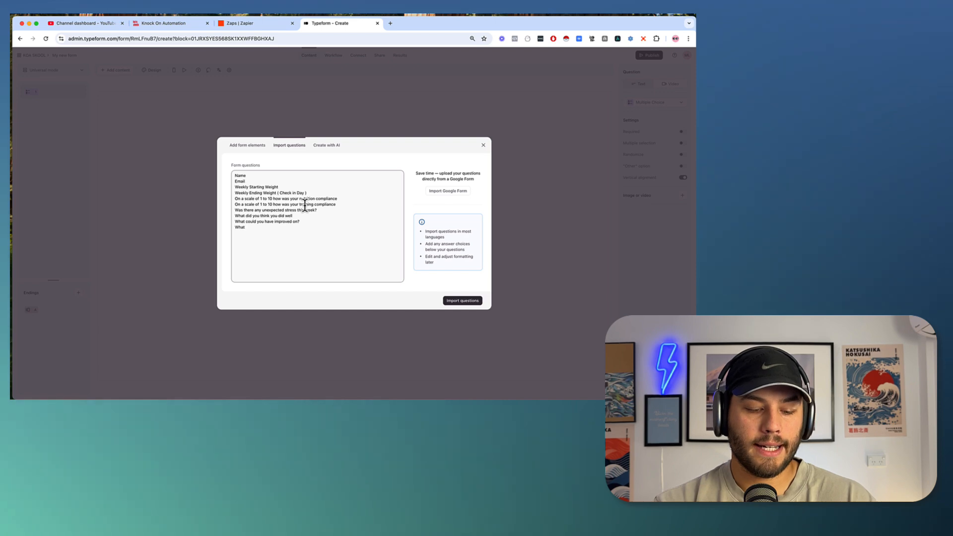
{"action": "type", "text": "Do"}
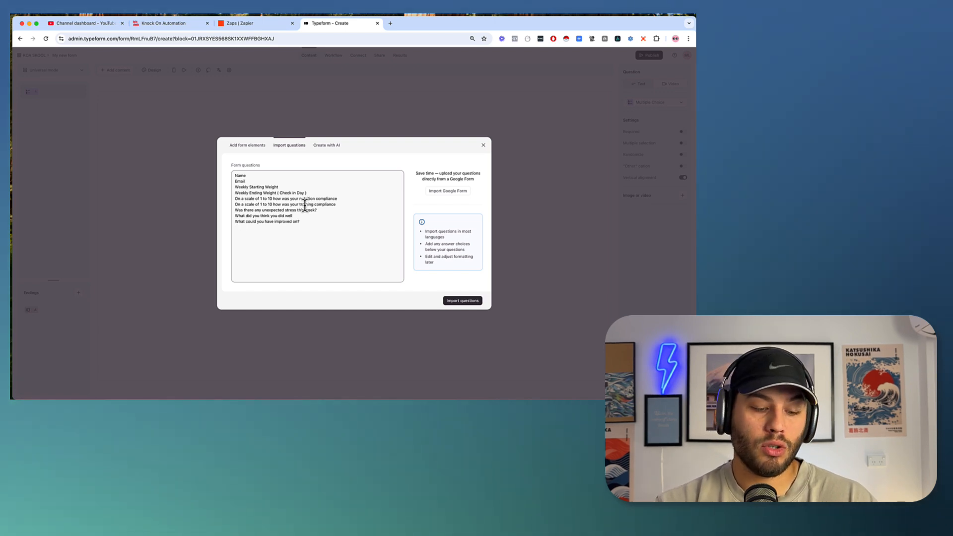
{"action": "type", "text": " you ha"}
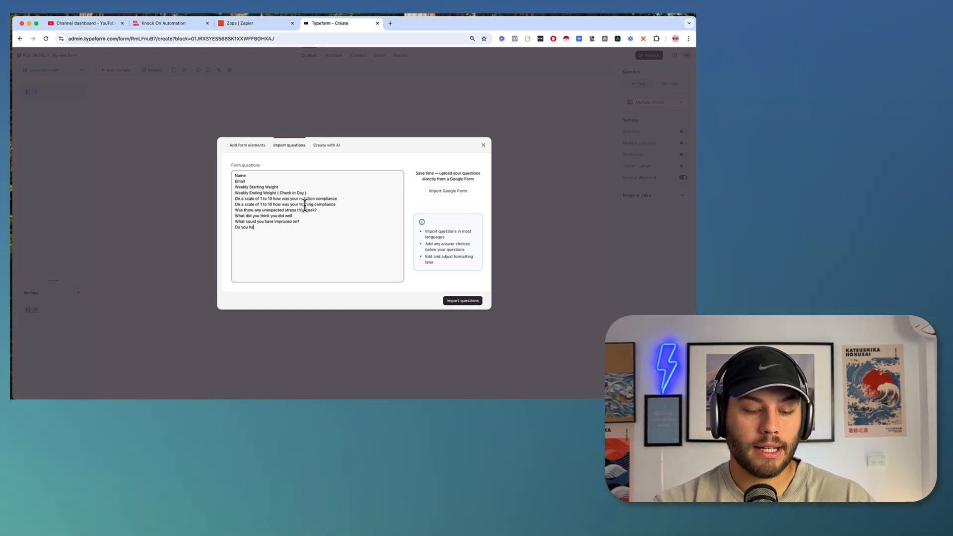
{"action": "type", "text": "ve any feedback for me?"}
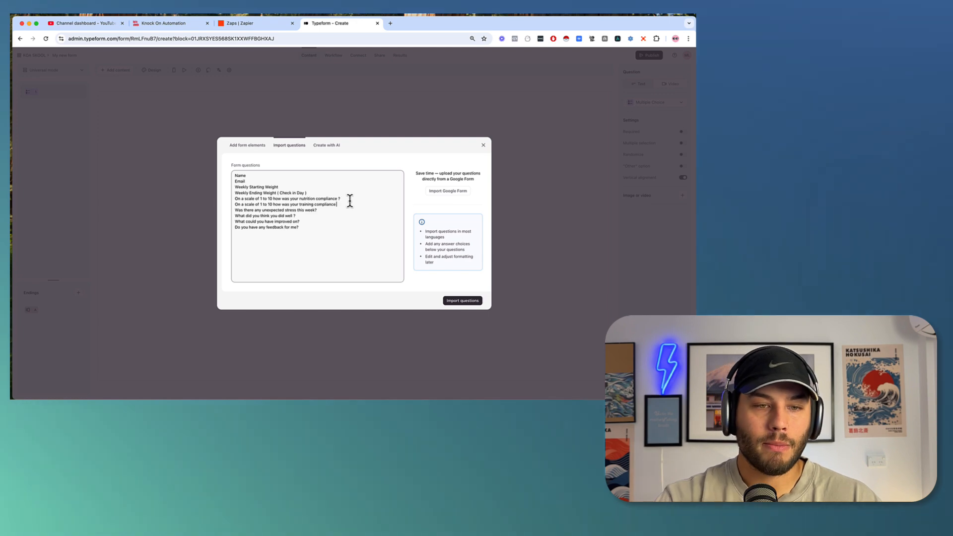
Append a question mark to the end of the question lines, working upward.
{"action": "type", "text": "?"}
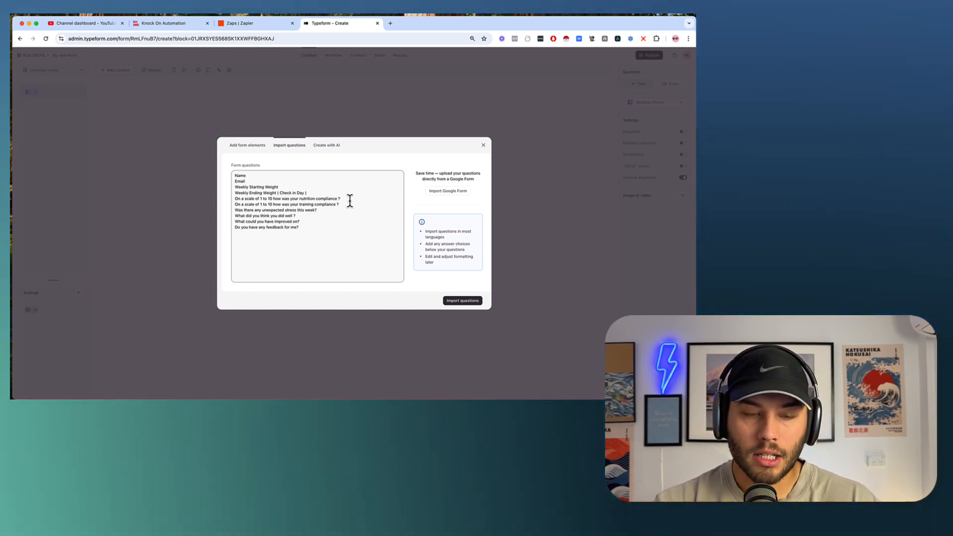
{"action": "key", "text": "Up"}
{"action": "key", "text": "Up"}
{"action": "type", "text": "?"}
{"action": "key", "text": "Up"}
{"action": "type", "text": "?"}
{"action": "key", "text": "Up"}
{"action": "type", "text": "?"}
{"action": "key", "text": "Up"}
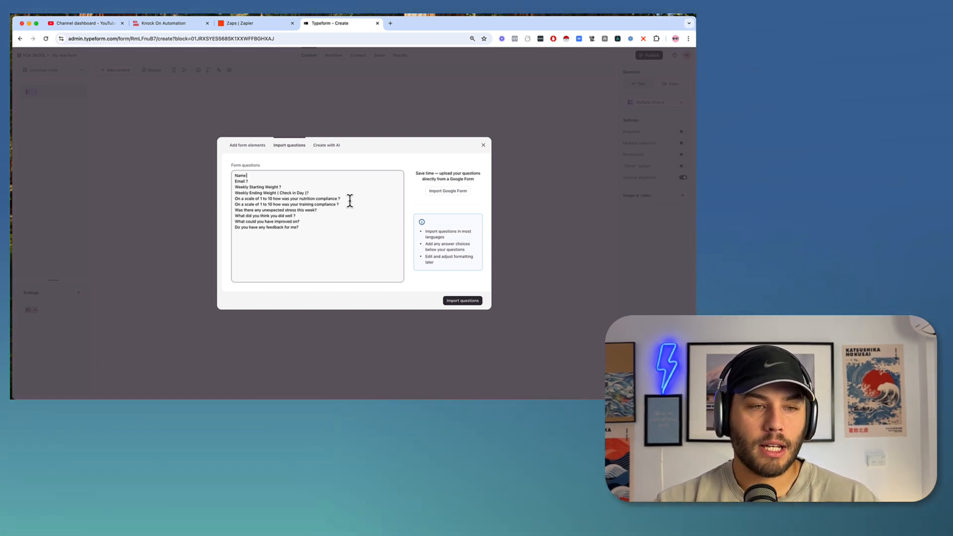
Import the ten questions into the form and review each one from Name through 'what did you do well'.
{"action": "type", "text": "?"}
{"action": "left_click", "coordinate": [463, 301]}
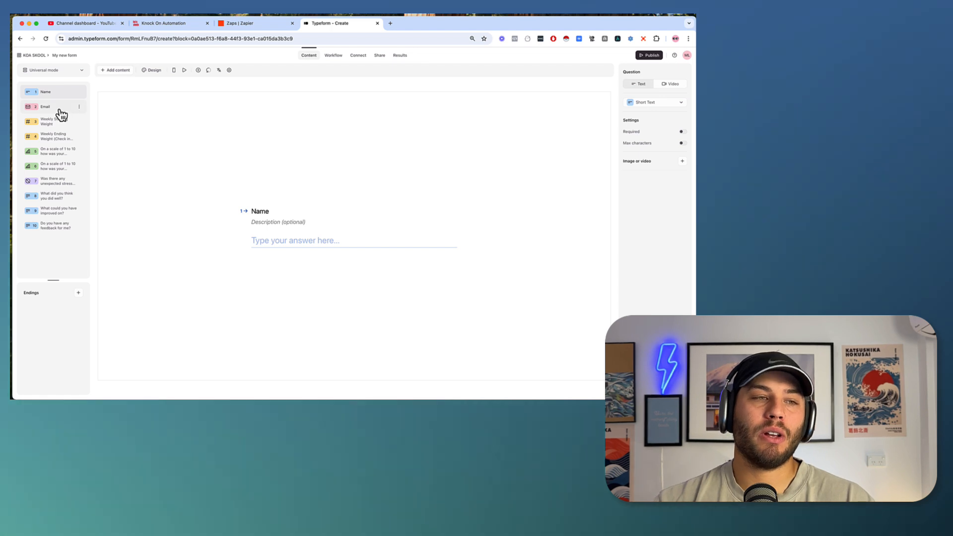
{"action": "left_click", "coordinate": [68, 92]}
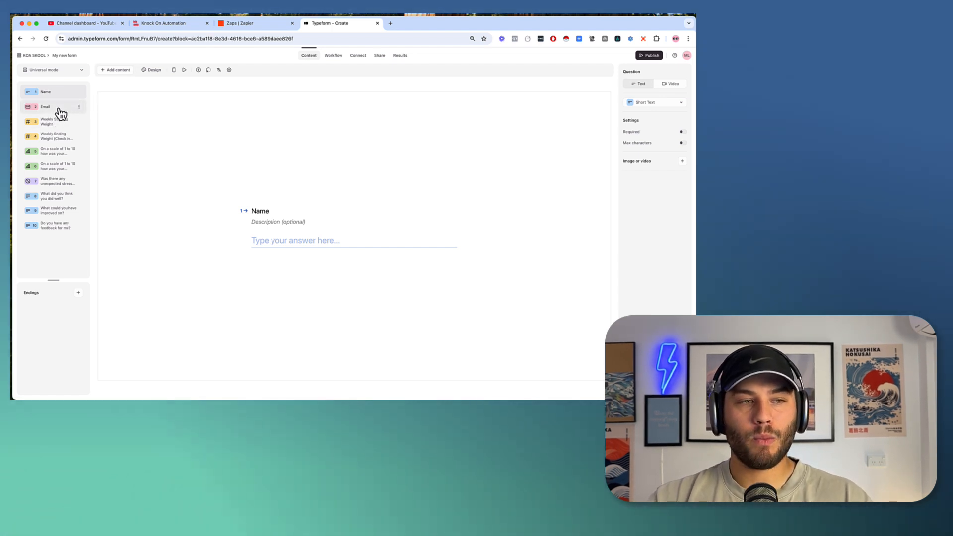
{"action": "left_click", "coordinate": [60, 109]}
{"action": "left_click", "coordinate": [60, 125]}
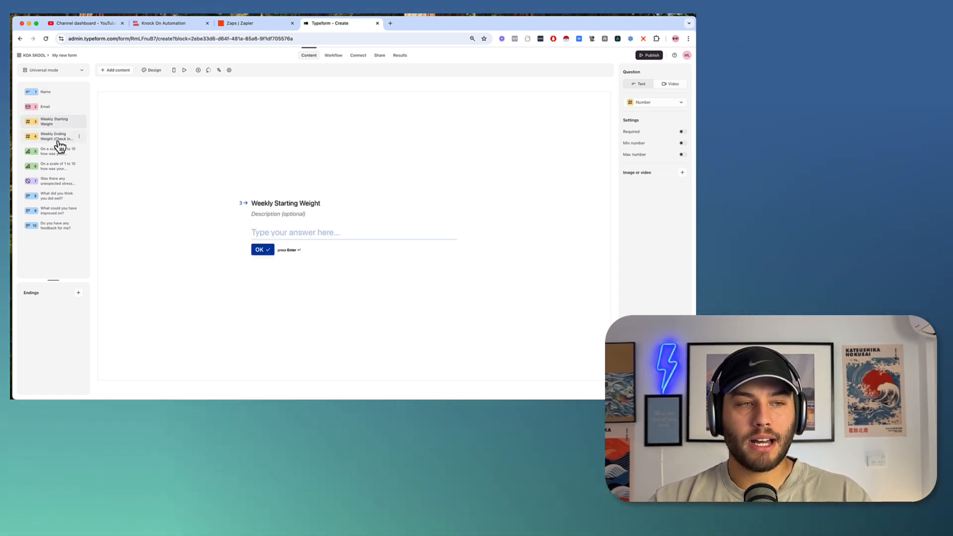
{"action": "left_click", "coordinate": [55, 138]}
{"action": "left_click", "coordinate": [61, 158]}
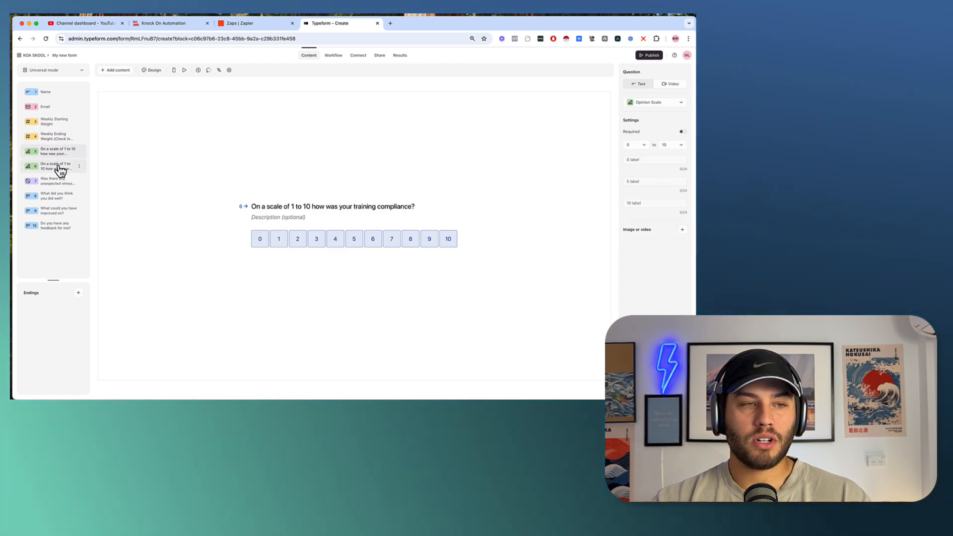
{"action": "left_click", "coordinate": [58, 183]}
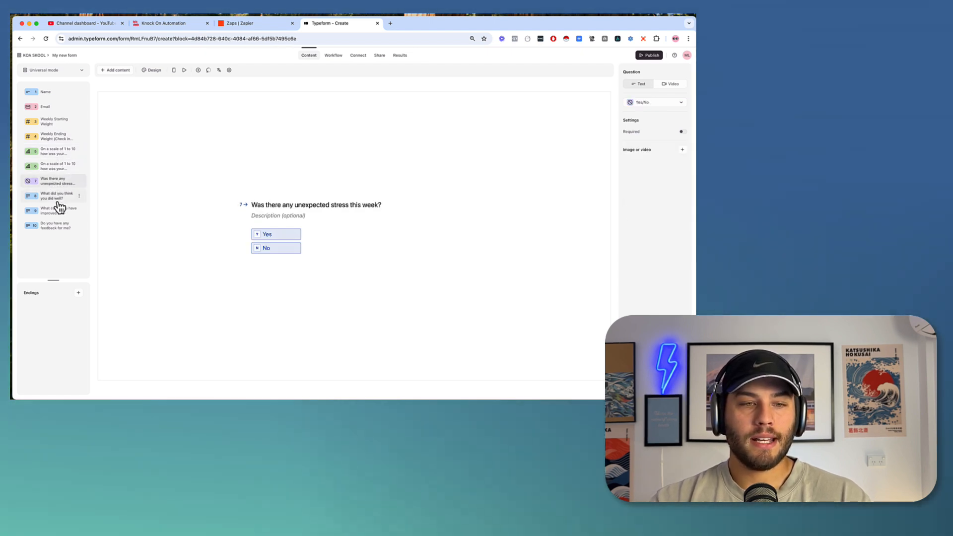
{"action": "left_click", "coordinate": [56, 197]}
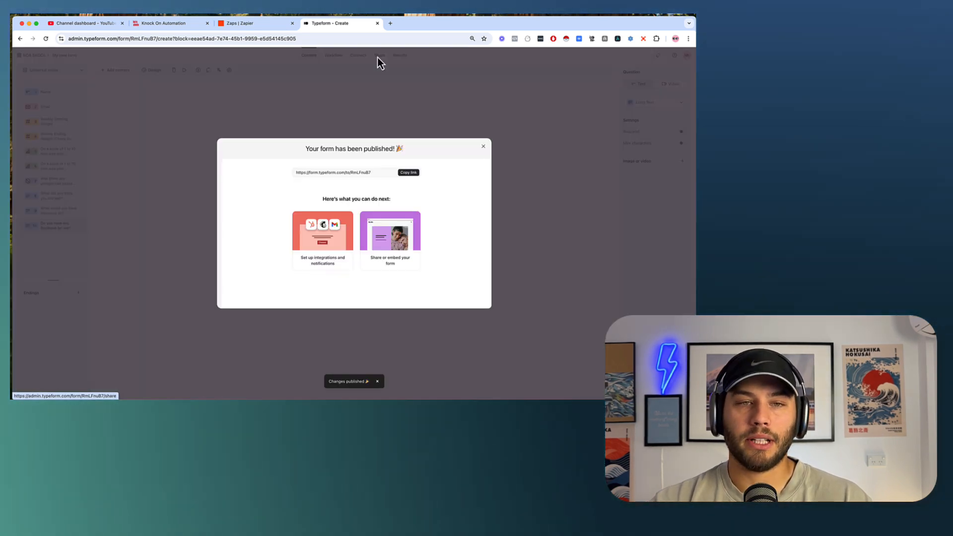
Copy the published form's public link and load the live form in a new tab.
{"action": "left_click", "coordinate": [408, 173]}
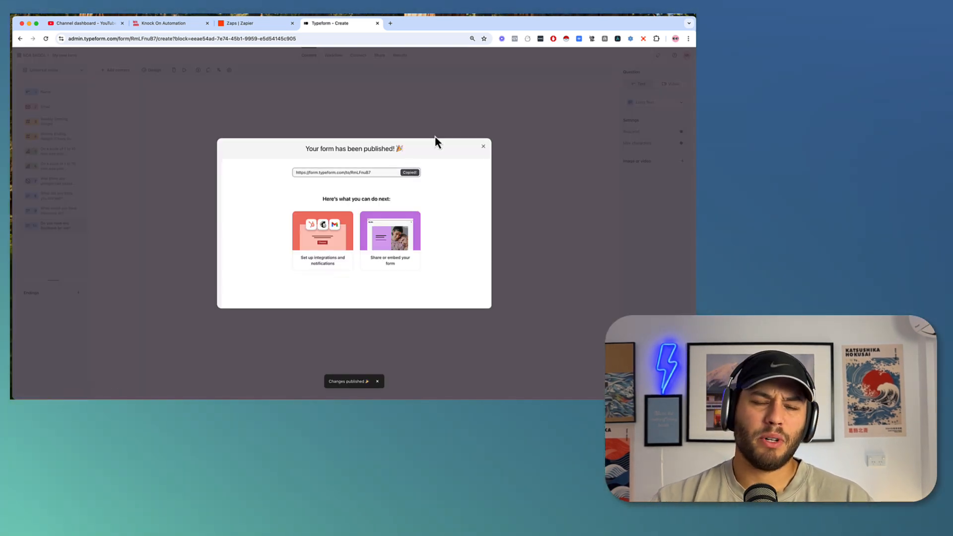
{"action": "key", "text": "super+t"}
{"action": "type", "text": "https://form.typeform.com/to/RmLFnuB7"}
{"action": "key", "text": "Return"}
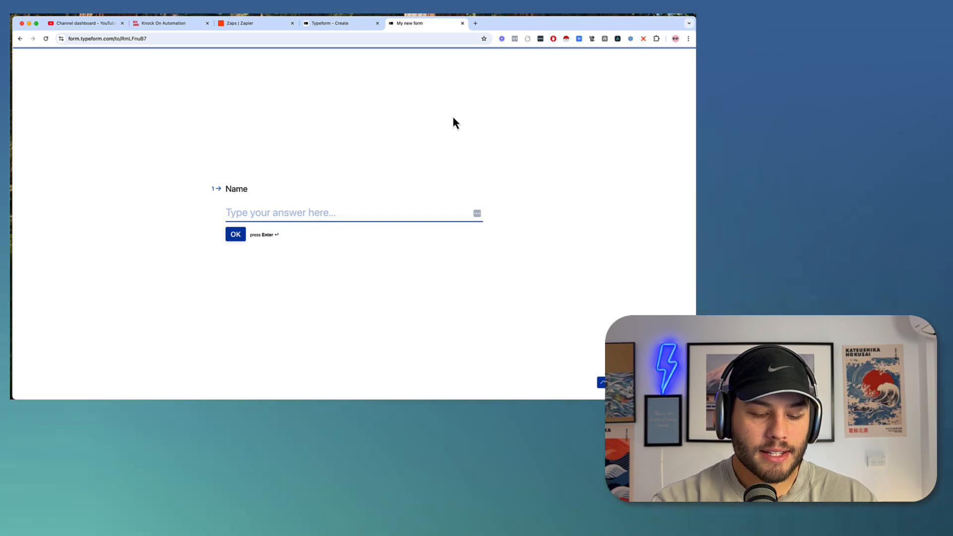
Answer with a test client's name and email, starting weight 59 and ending weight 58.
{"action": "type", "text": "Jenny Bloggs"}
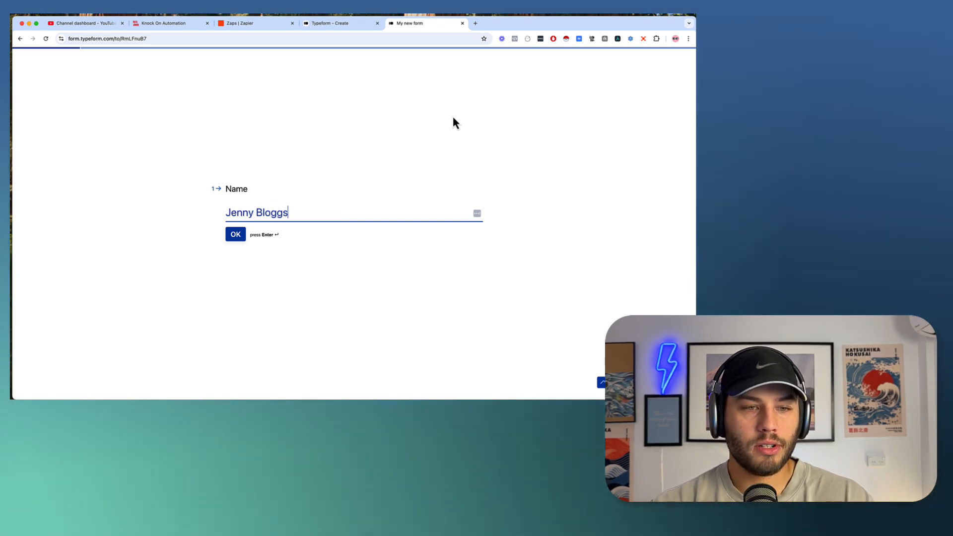
{"action": "key", "text": "Return"}
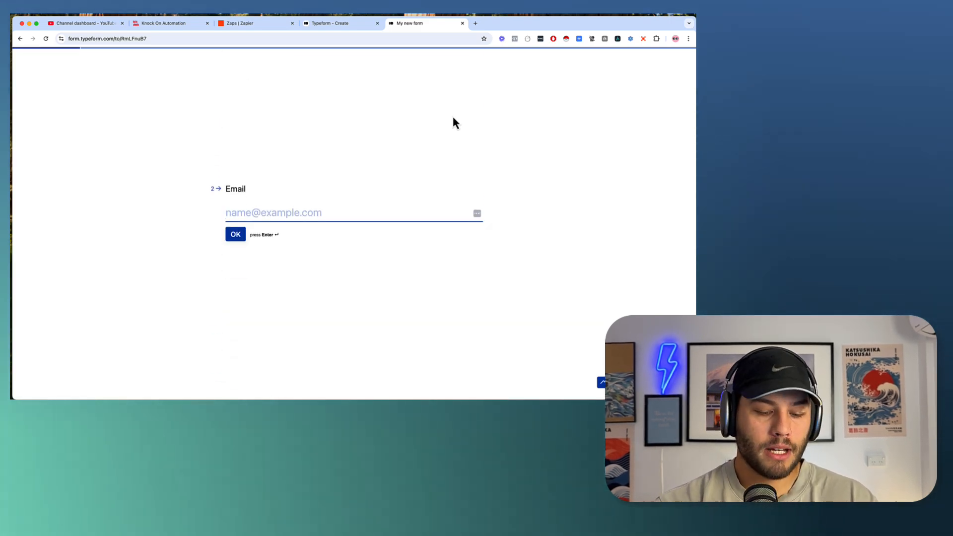
{"action": "type", "text": "jenny@b"}
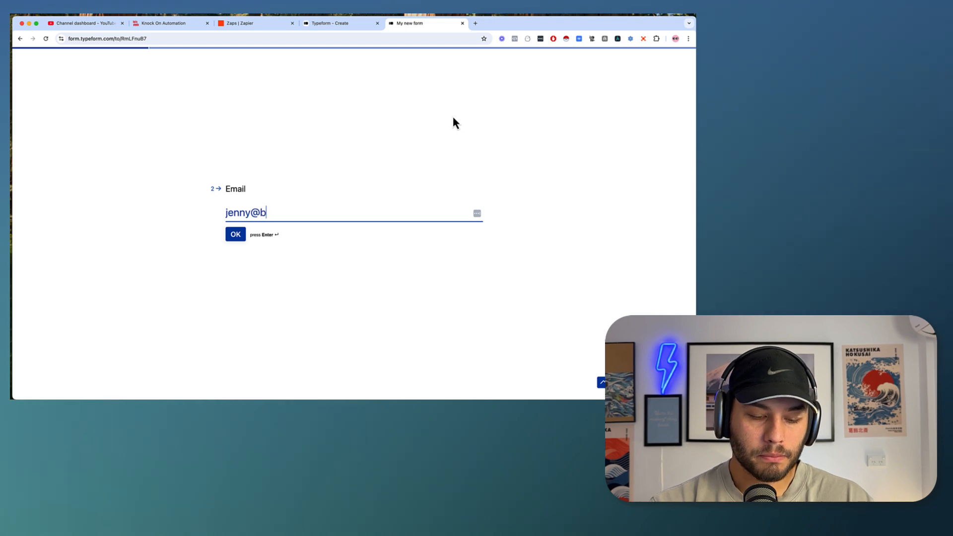
{"action": "type", "text": "loggs.com"}
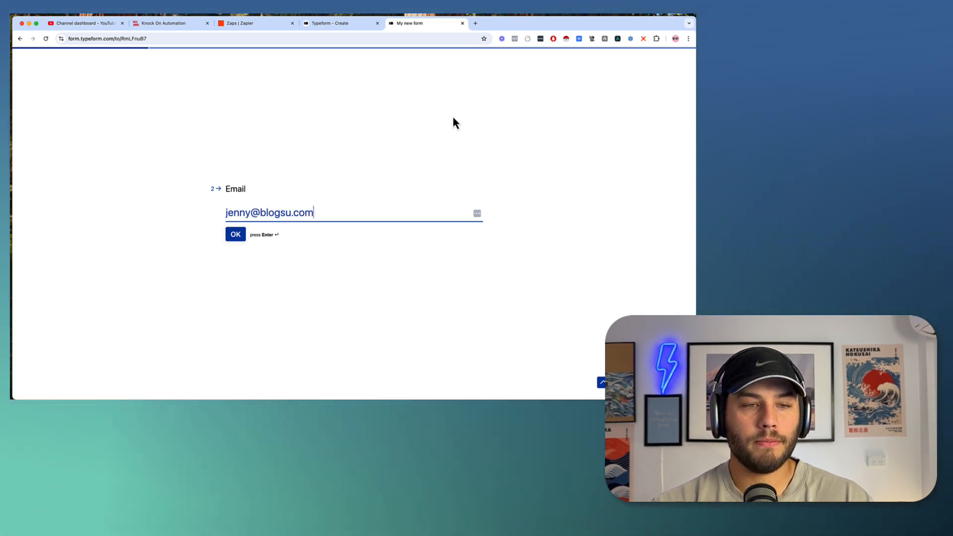
{"action": "key", "text": "Return"}
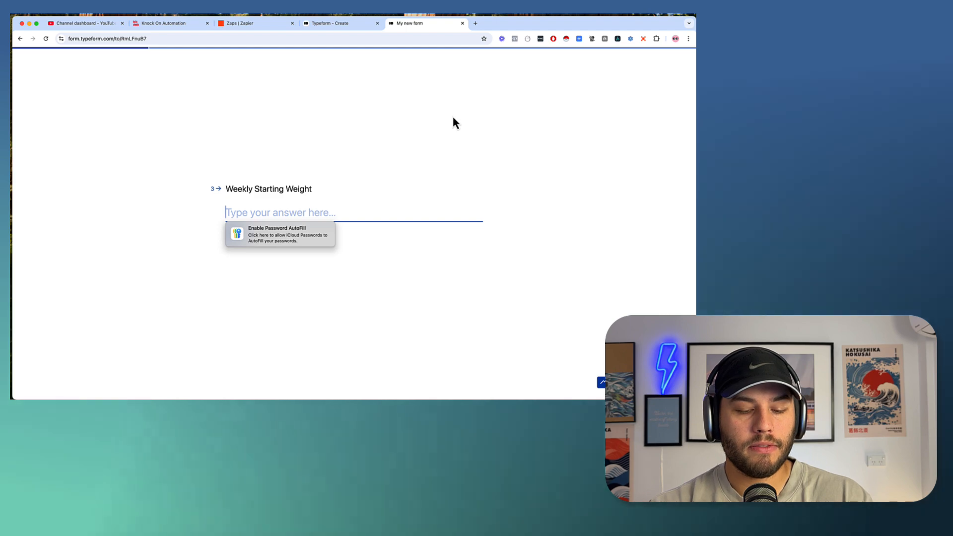
{"action": "type", "text": "59"}
{"action": "key", "text": "Return"}
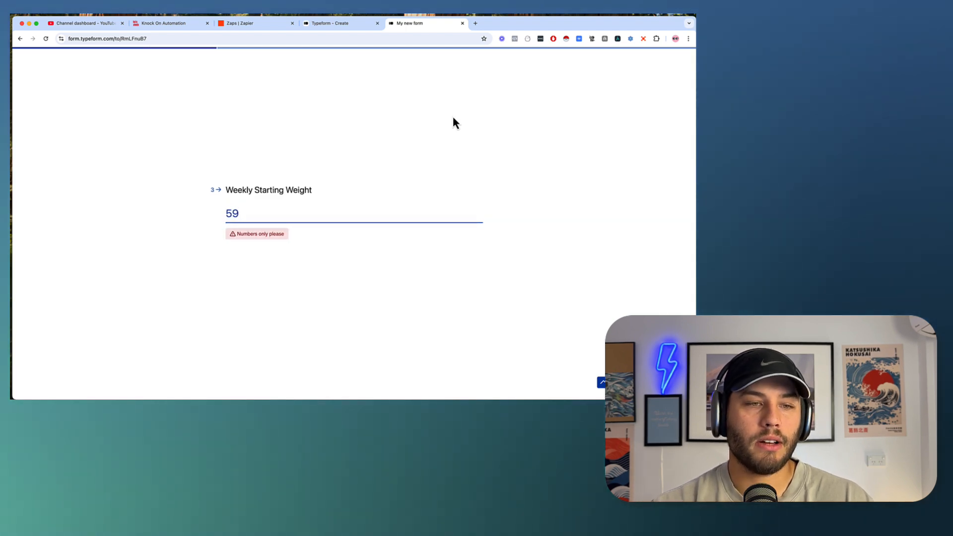
{"action": "key", "text": "Return"}
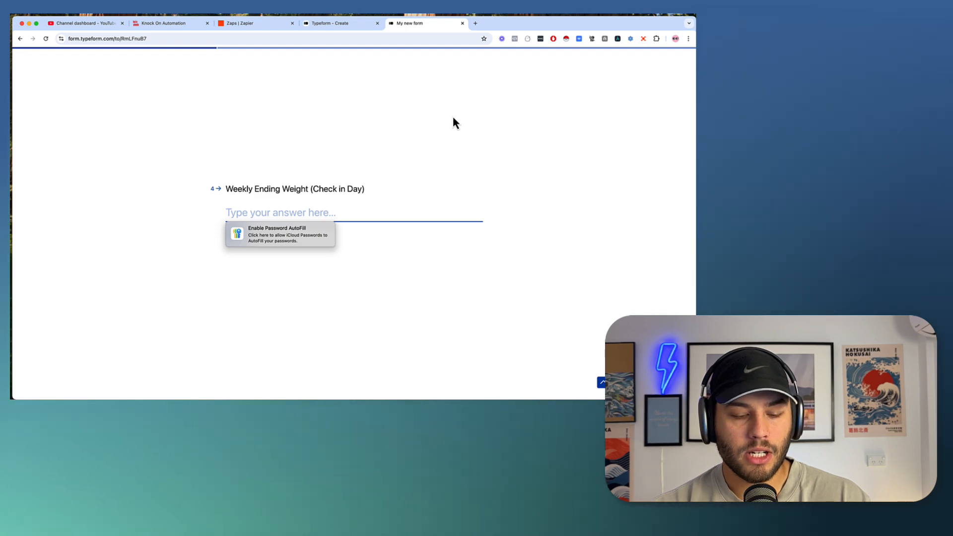
{"action": "type", "text": "58"}
{"action": "key", "text": "Return"}
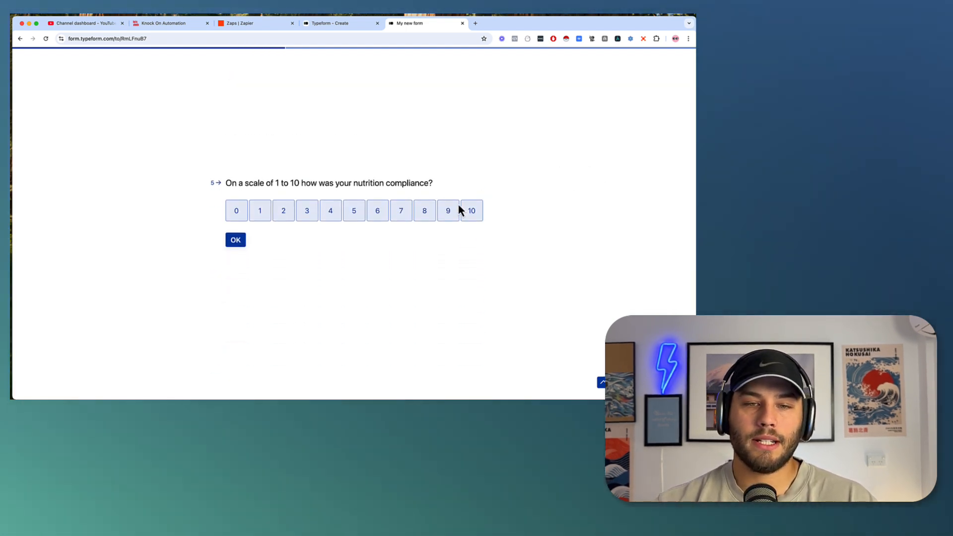
Rate nutrition 10, answer No to stress, fill well/improve/feedback answers, and submit.
{"action": "left_click", "coordinate": [478, 222]}
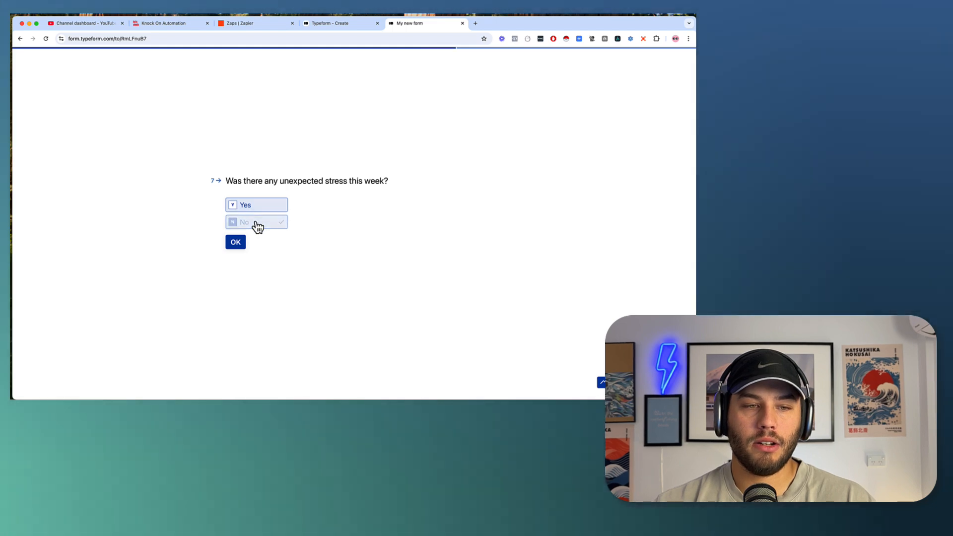
{"action": "left_click", "coordinate": [255, 224]}
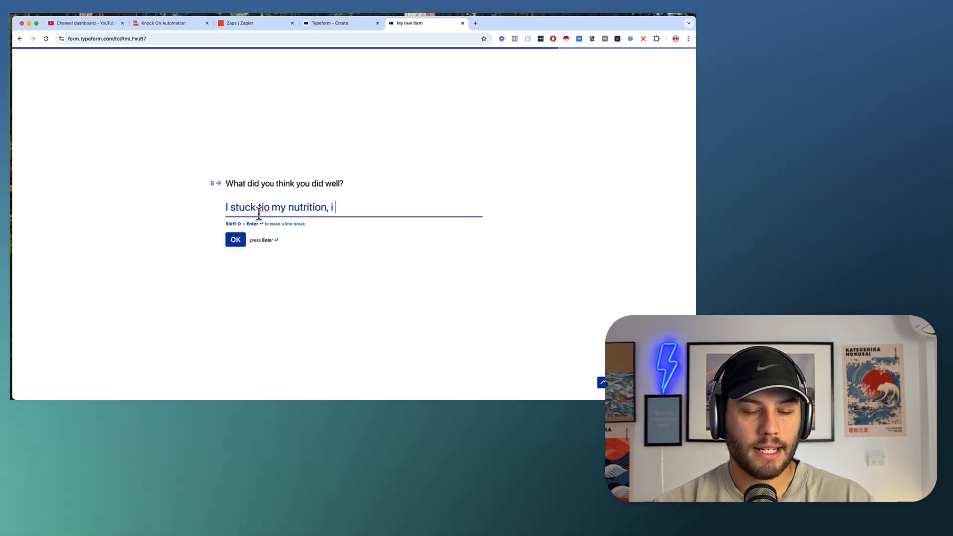
{"action": "type", "text": "managed to prep all my mea"}
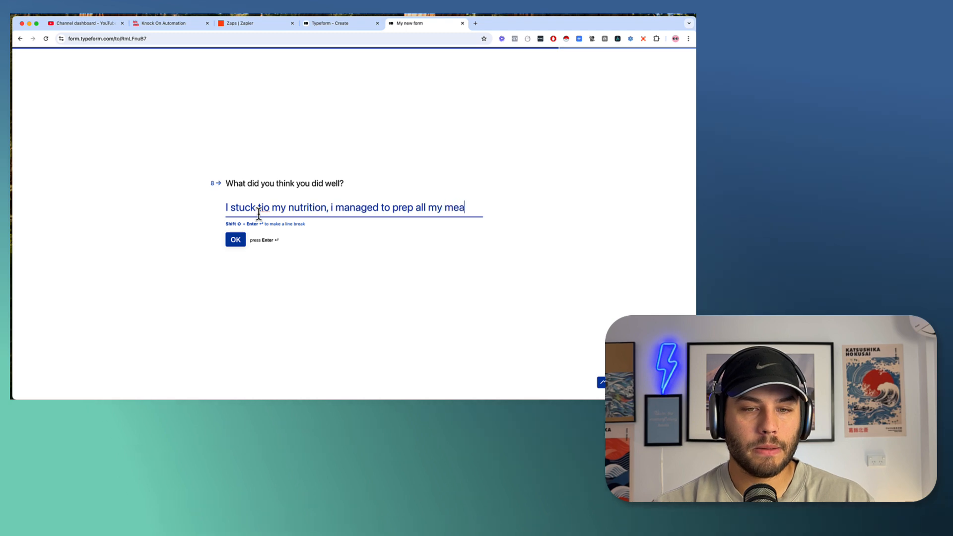
{"action": "type", "text": "ls and didnt bi"}
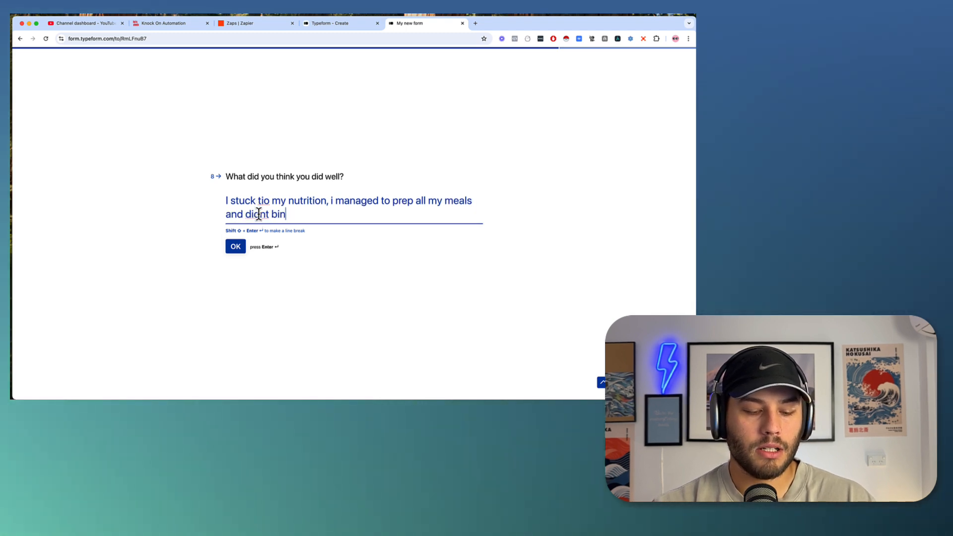
{"action": "type", "text": "n a "}
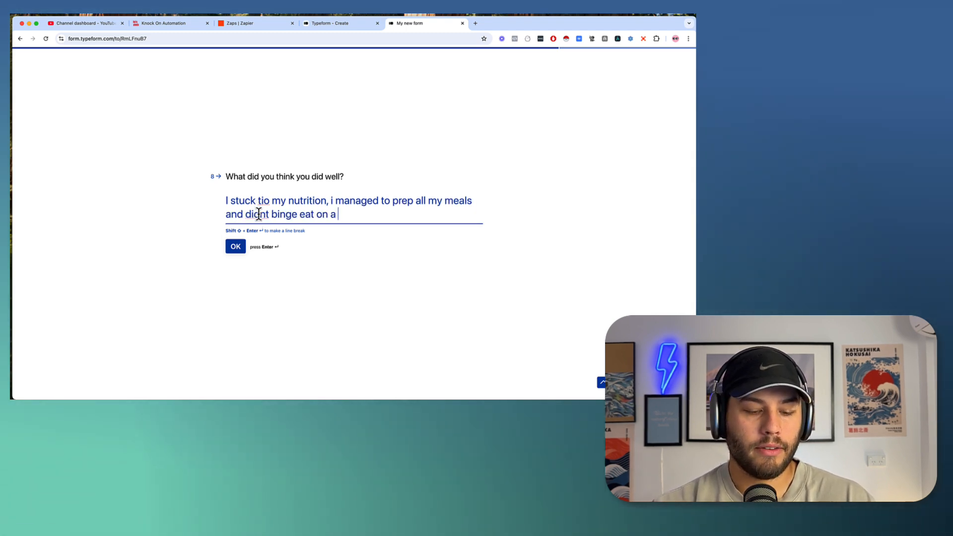
{"action": "type", "text": "friday like usual!"}
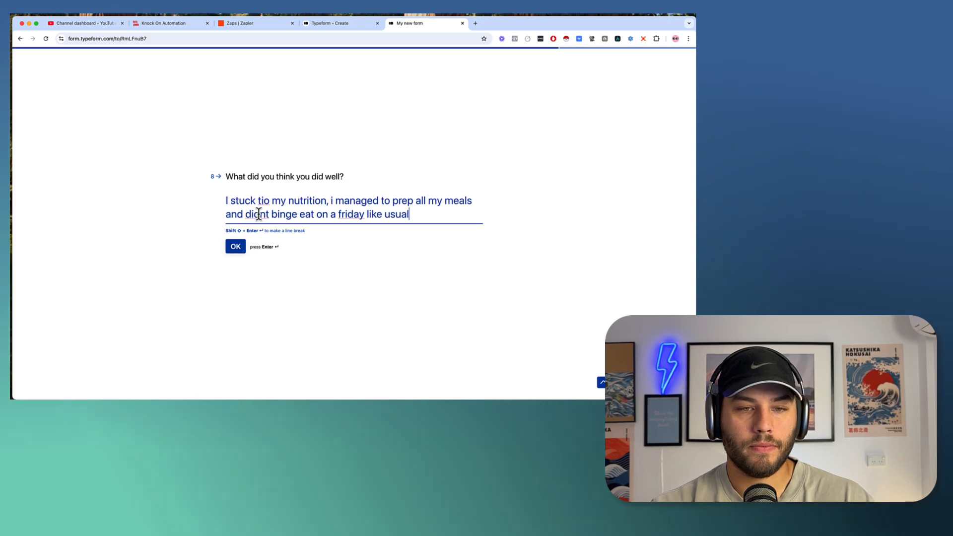
{"action": "key", "text": "Return"}
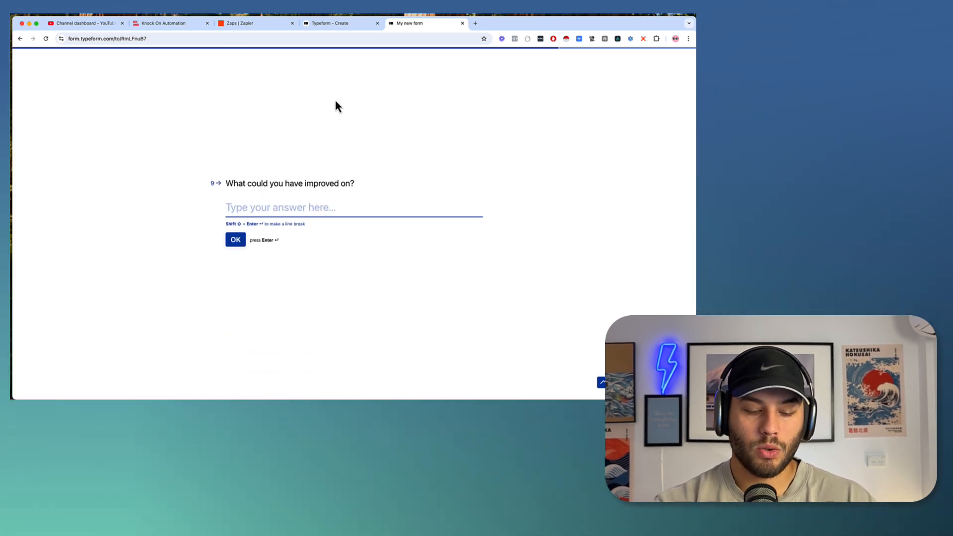
{"action": "type", "text": "I didnt st"}
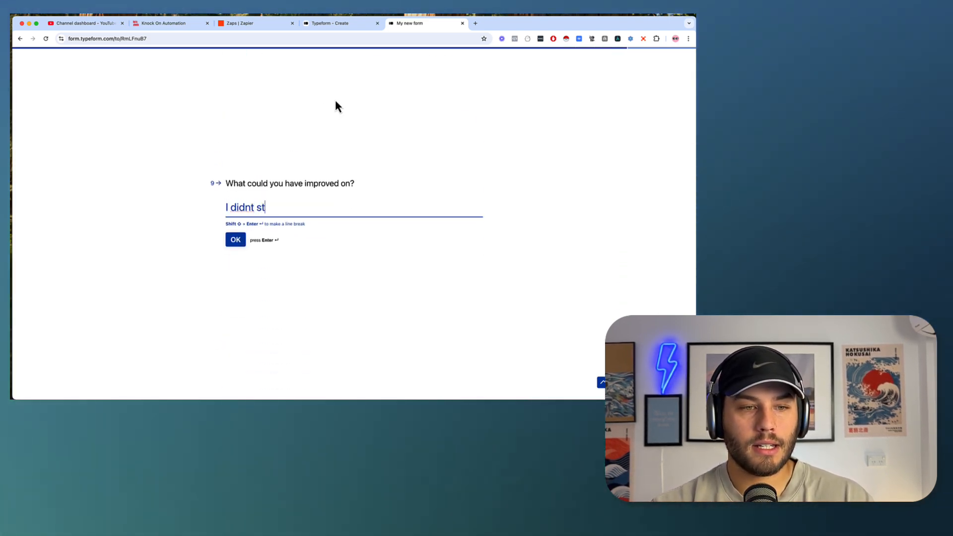
{"action": "type", "text": "ick to my tr"}
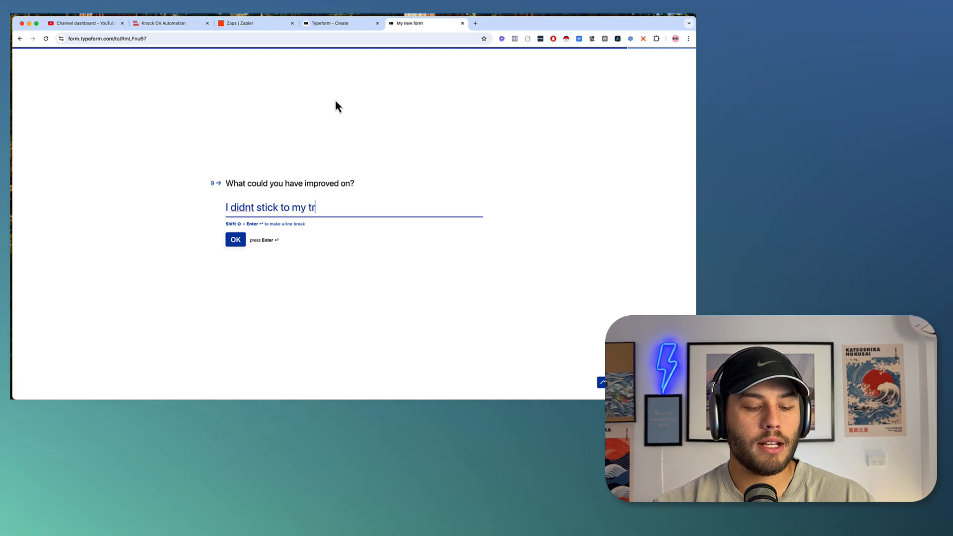
{"action": "type", "text": "aining session b"}
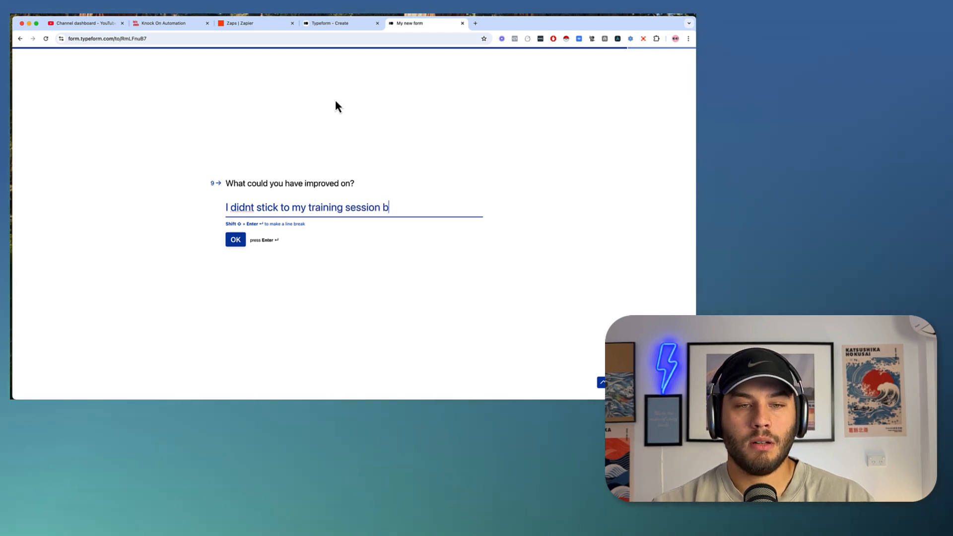
{"action": "type", "text": "ecause my little"}
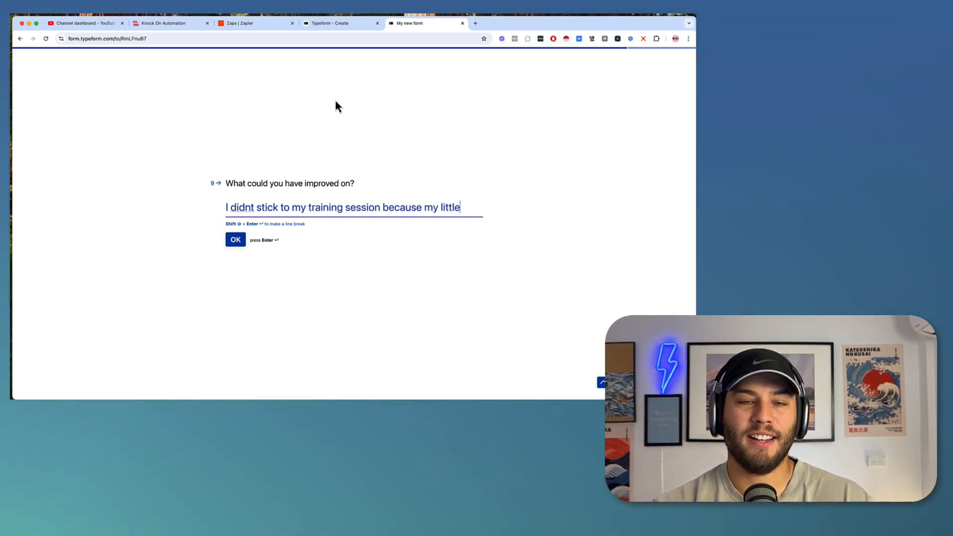
{"action": "type", "text": " one was"}
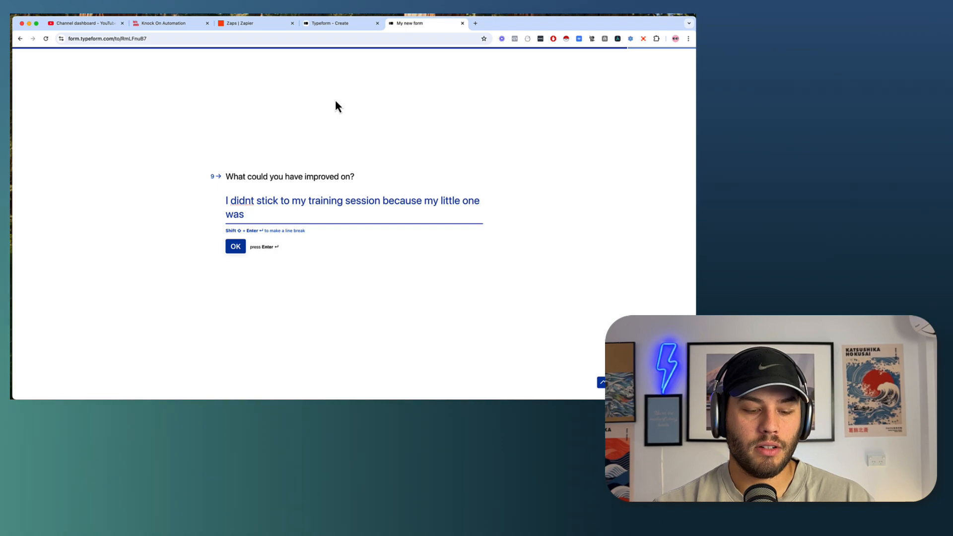
{"action": "type", "text": " not well, "}
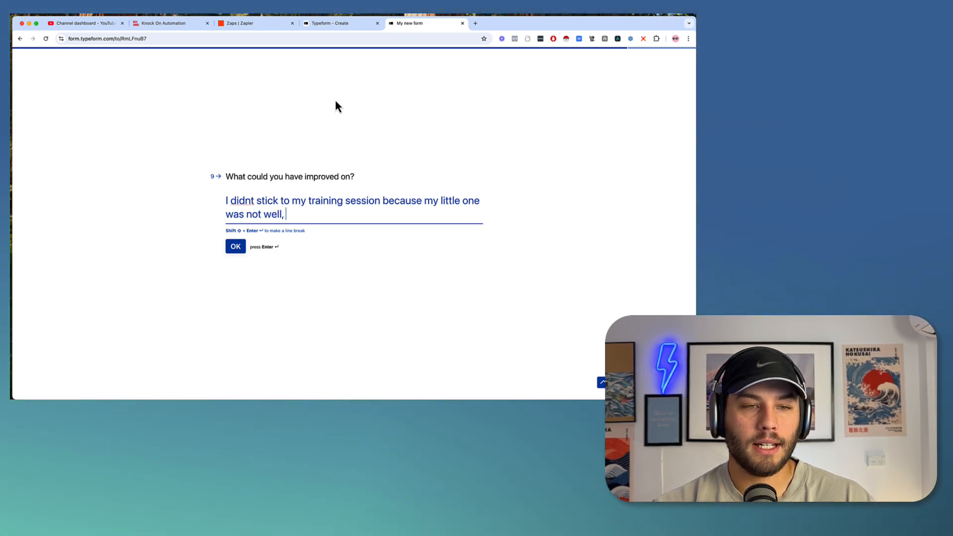
{"action": "type", "text": "and i had to "}
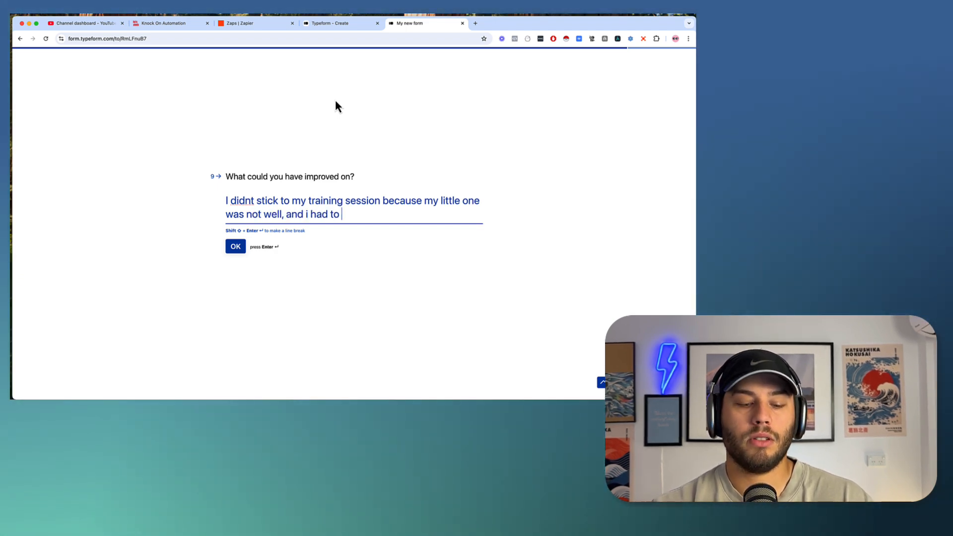
{"action": "type", "text": "take care"}
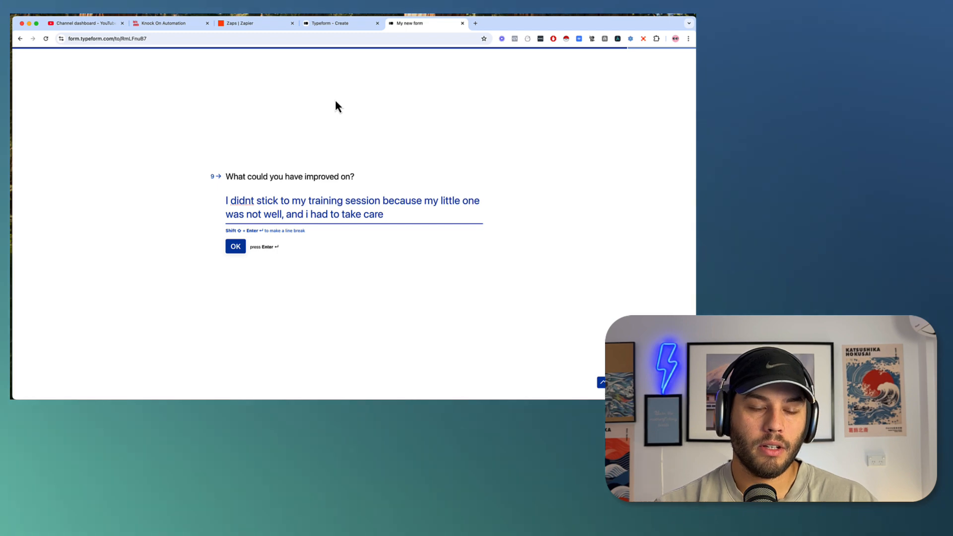
{"action": "type", "text": " of him"}
{"action": "key", "text": "Return"}
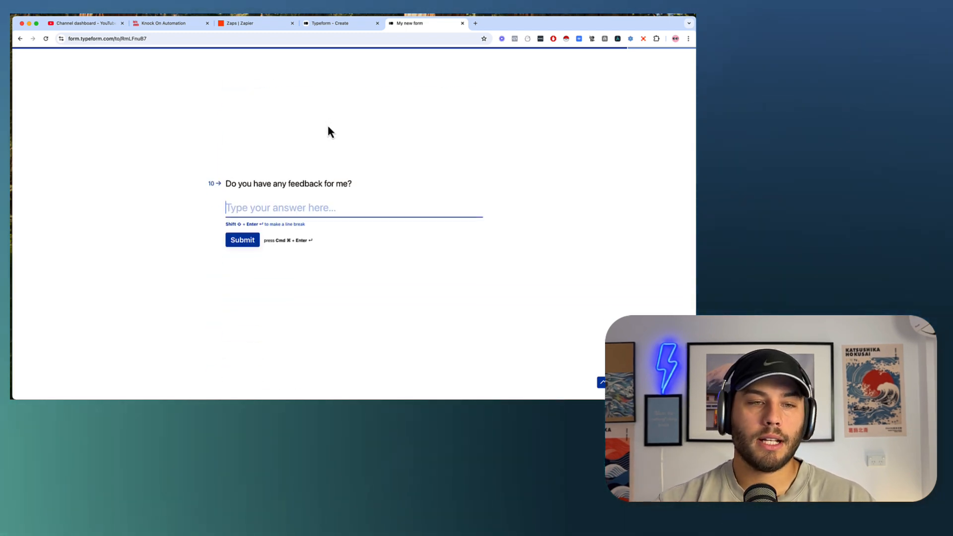
{"action": "type", "text": "N"}
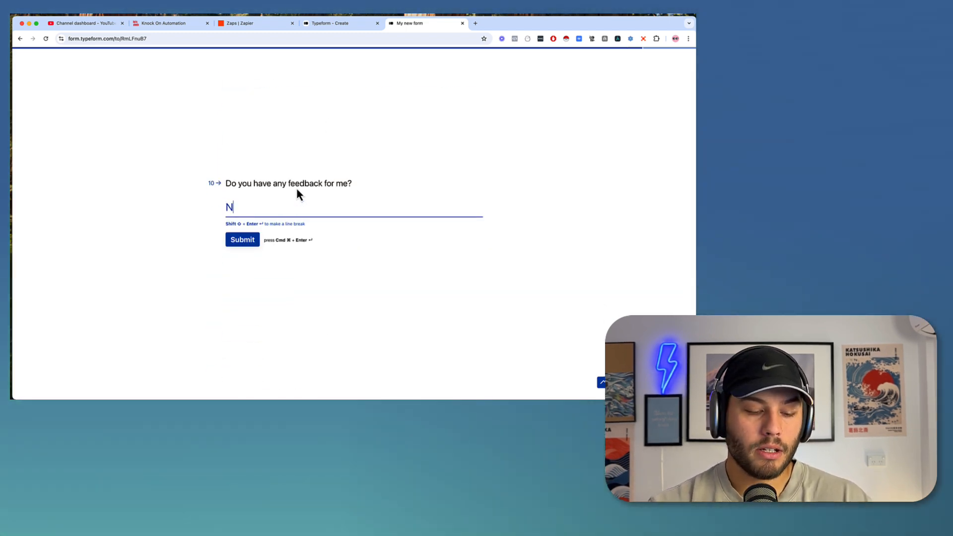
{"action": "type", "text": "ope! i think co"}
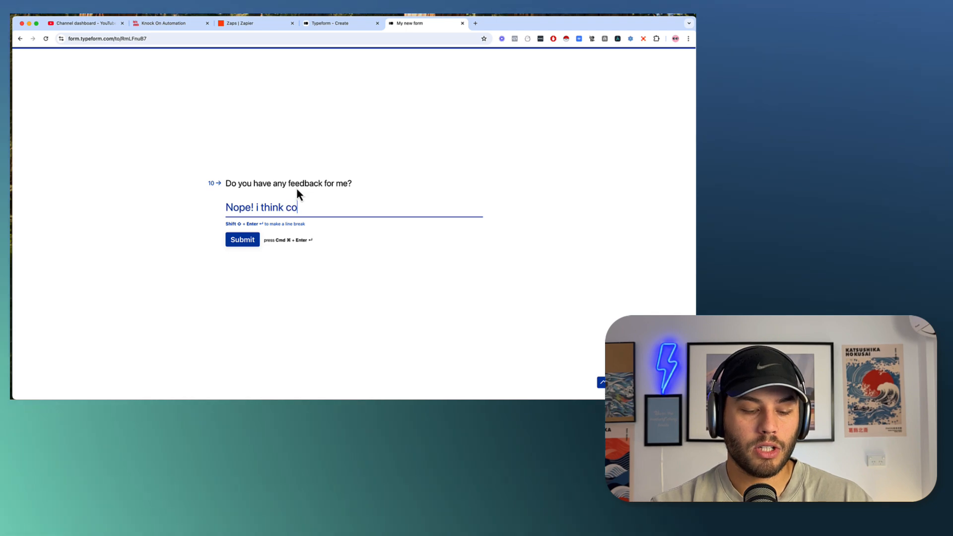
{"action": "type", "text": "aching support has be"}
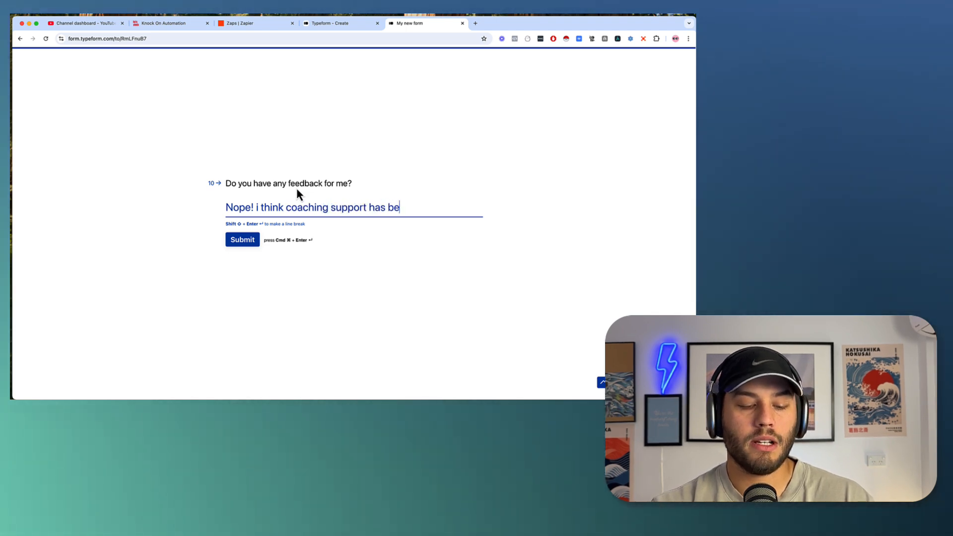
{"action": "type", "text": "en great"}
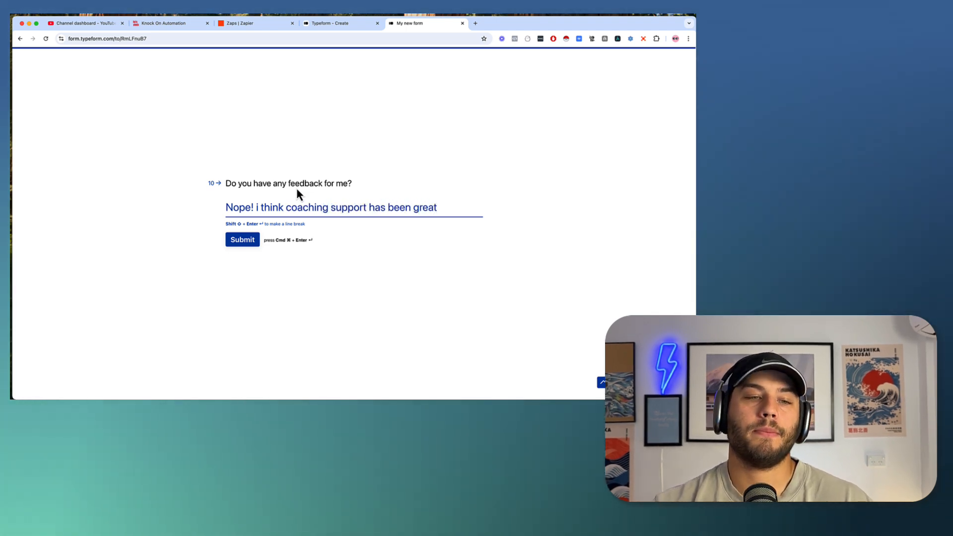
{"action": "left_click", "coordinate": [247, 242]}
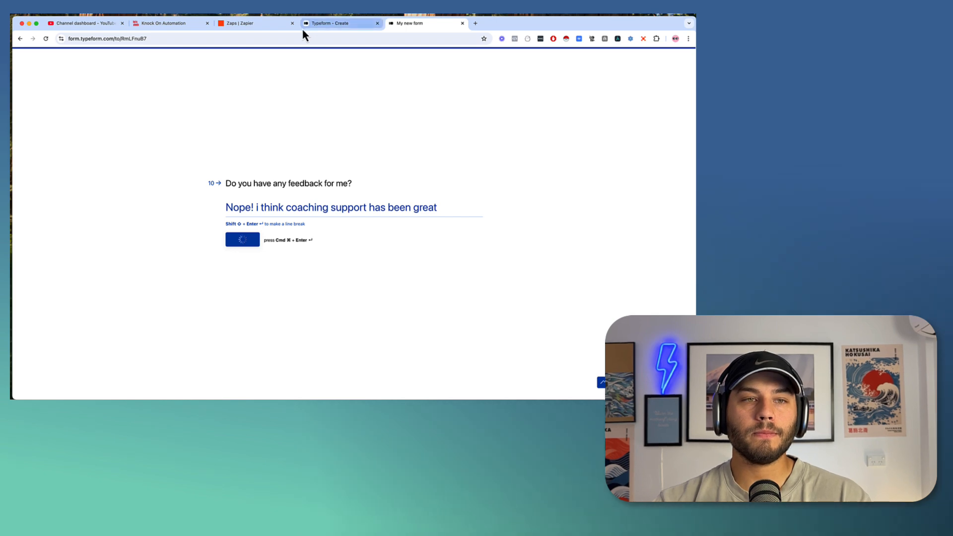
From the Zaps list, create a new Zap and choose Typeform as its trigger app.
{"action": "left_click", "coordinate": [271, 27]}
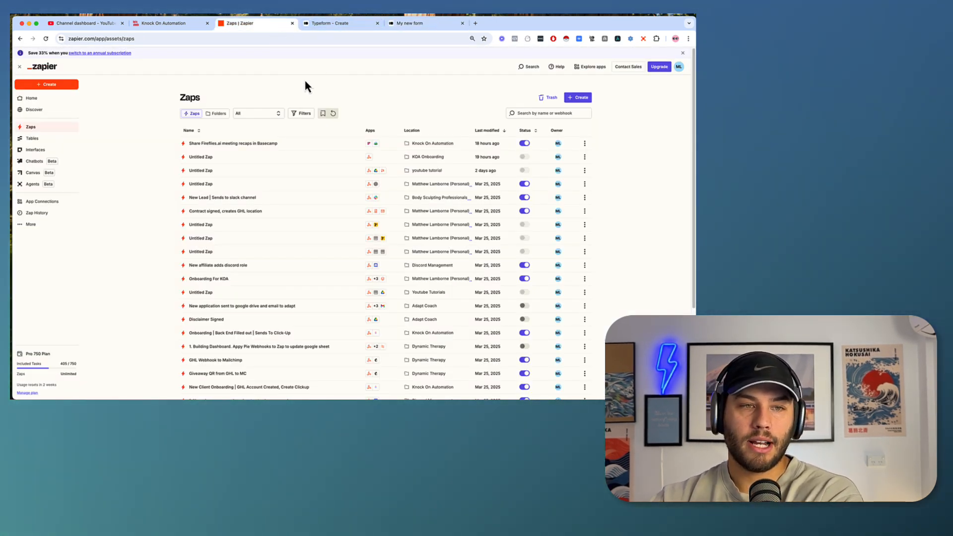
{"action": "left_click", "coordinate": [580, 100]}
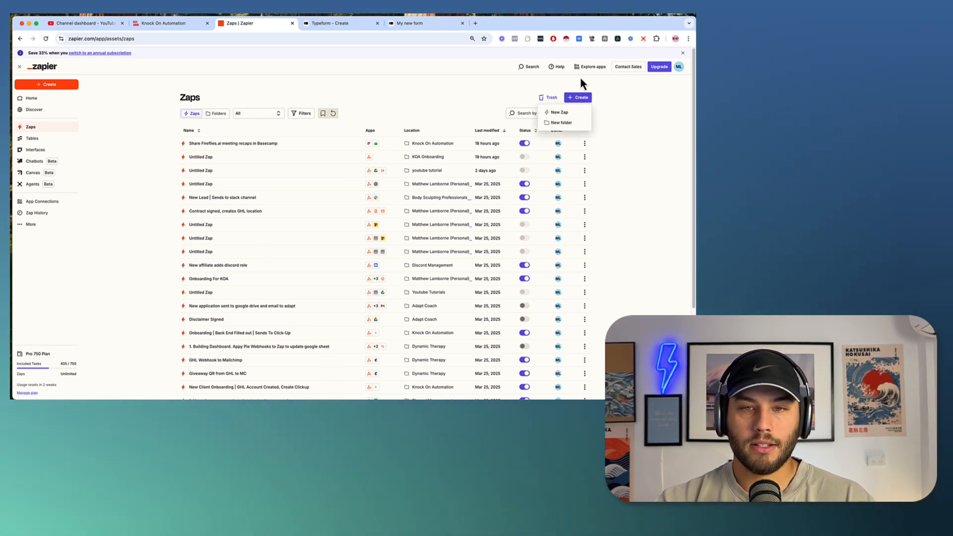
{"action": "left_click", "coordinate": [560, 113]}
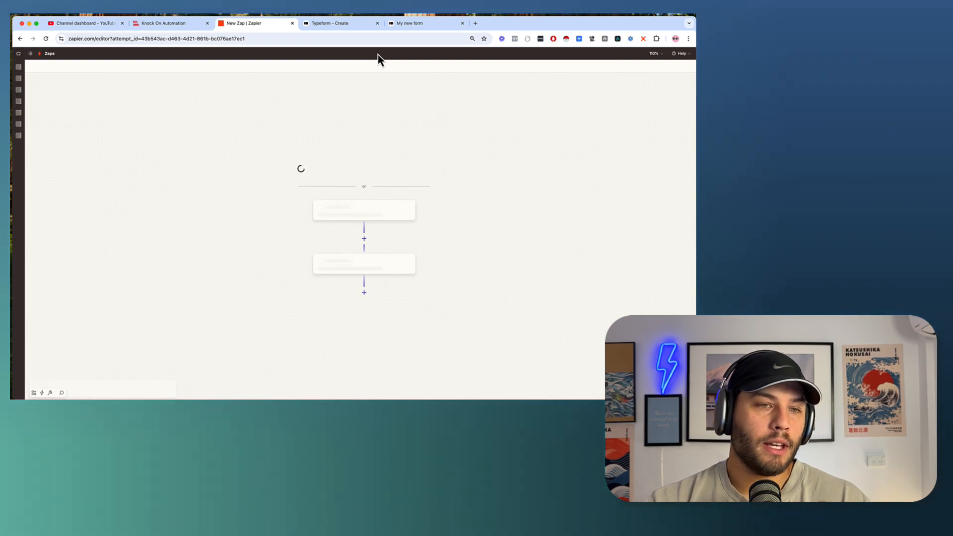
{"action": "scroll", "coordinate": [300, 103], "scroll_direction": "down", "scroll_amount": 3}
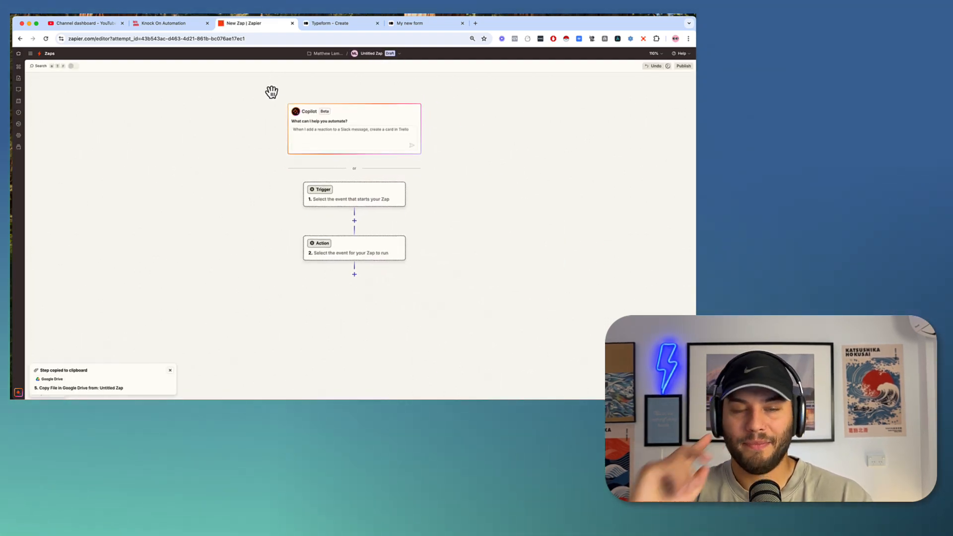
{"action": "left_click", "coordinate": [349, 202]}
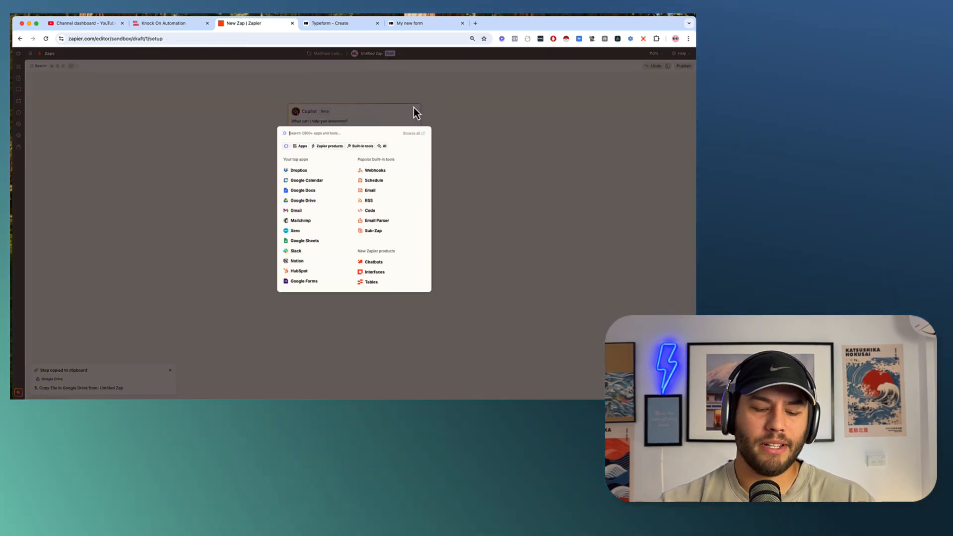
{"action": "type", "text": "type"}
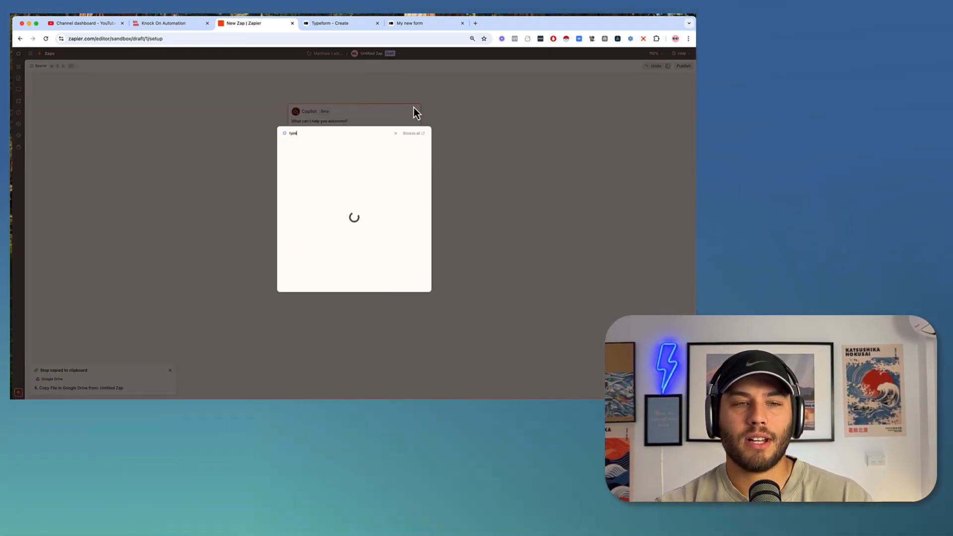
{"action": "type", "text": "form"}
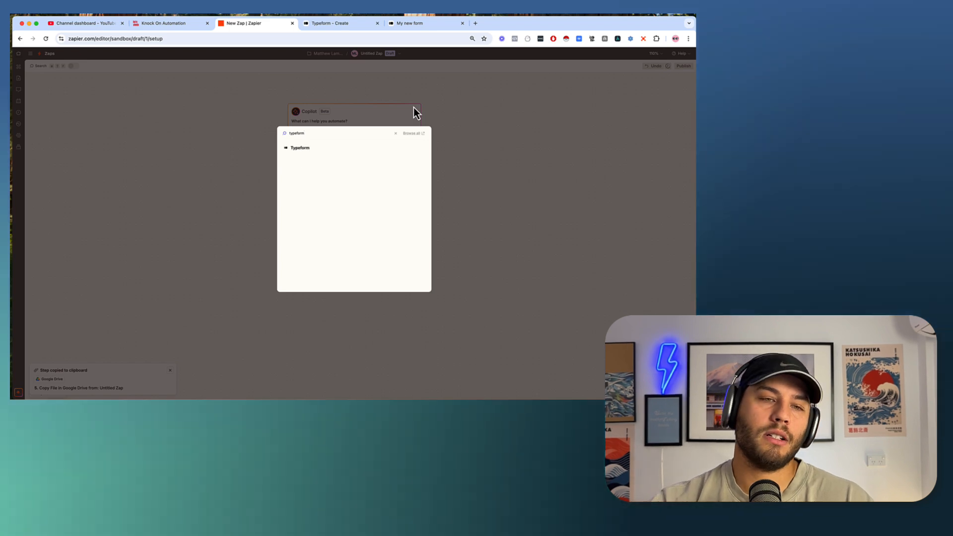
{"action": "left_click", "coordinate": [301, 149]}
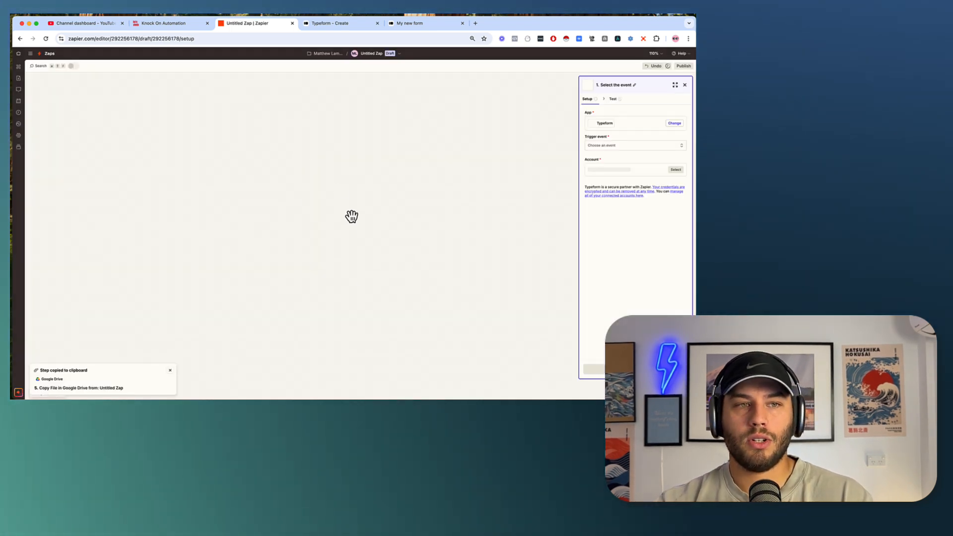
Set the trigger event to New Entry and connect the Typeform account.
{"action": "left_click", "coordinate": [599, 146]}
{"action": "left_click", "coordinate": [498, 173]}
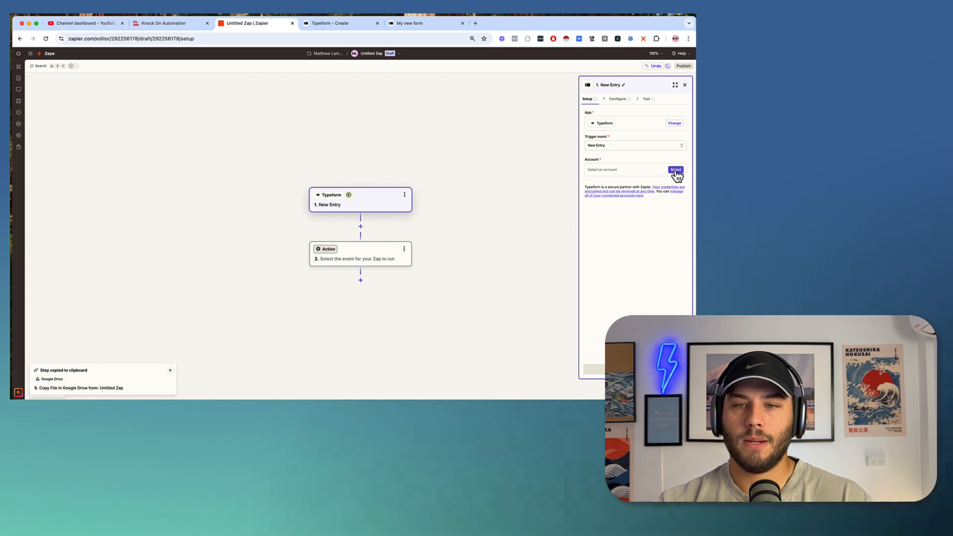
{"action": "left_click", "coordinate": [676, 170]}
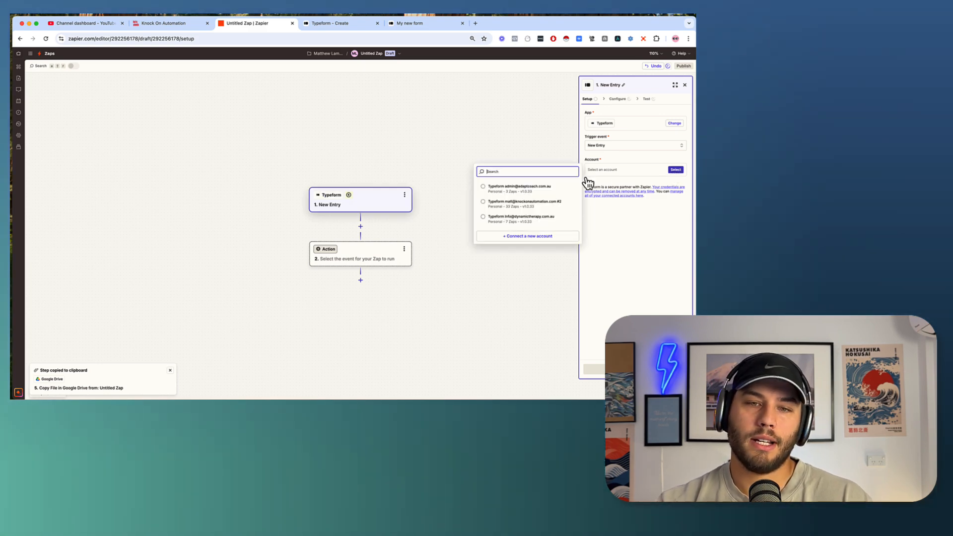
{"action": "left_click", "coordinate": [501, 208]}
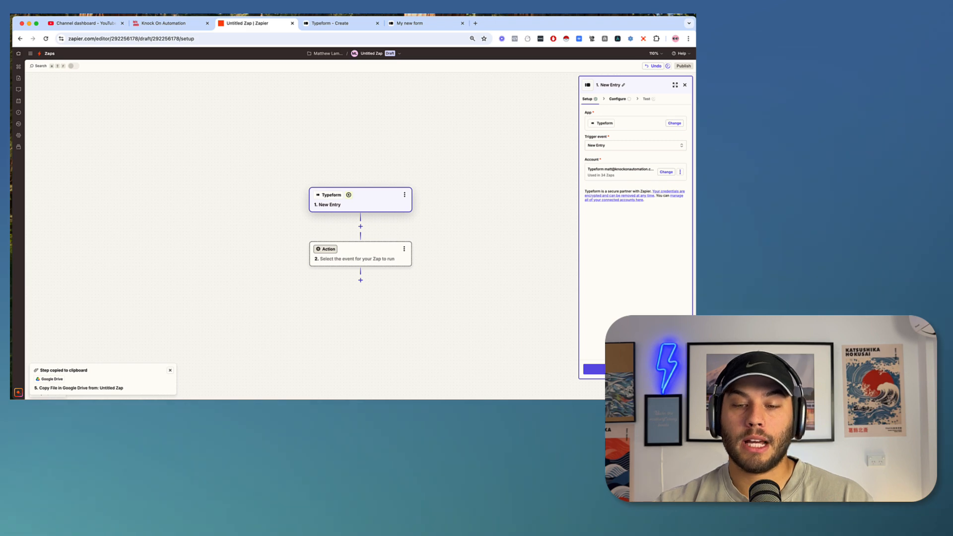
{"action": "left_click", "coordinate": [635, 369]}
Watch the form 'My new form' and test the trigger to fetch a recent entry.
{"action": "left_click", "coordinate": [608, 122]}
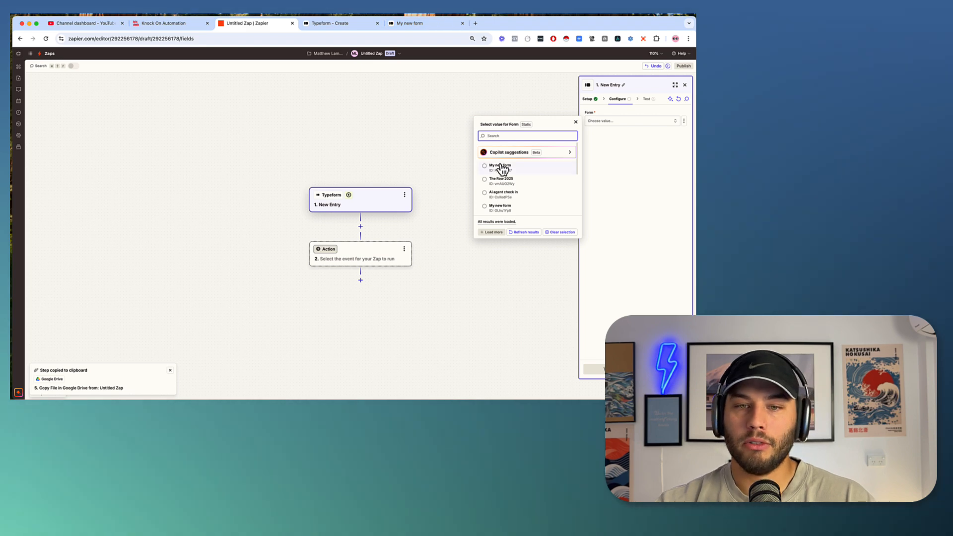
{"action": "left_click", "coordinate": [499, 166]}
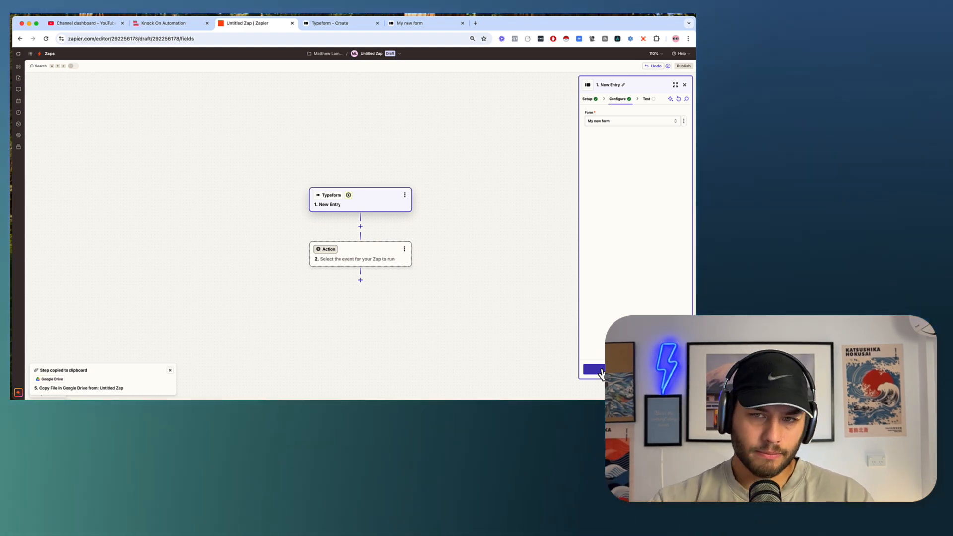
{"action": "left_click", "coordinate": [599, 370]}
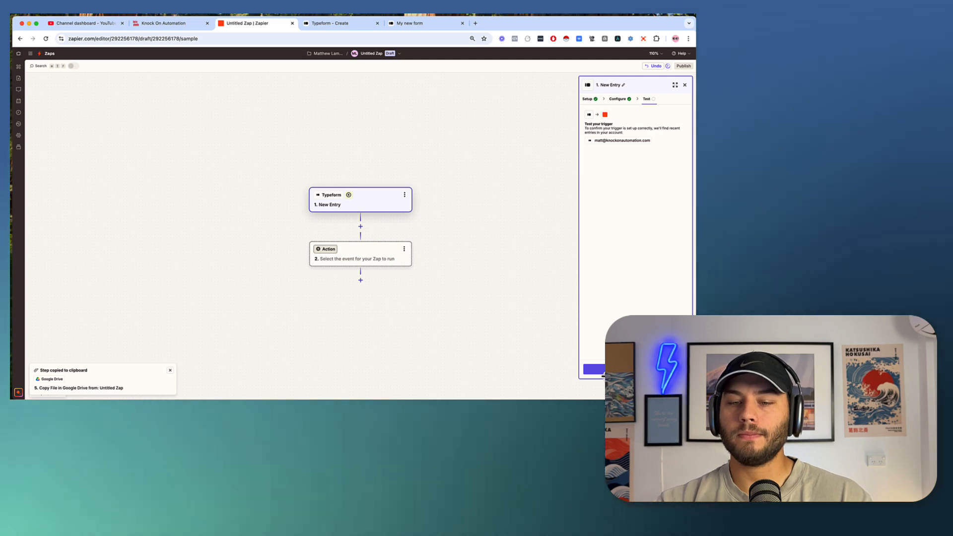
{"action": "left_click", "coordinate": [636, 370]}
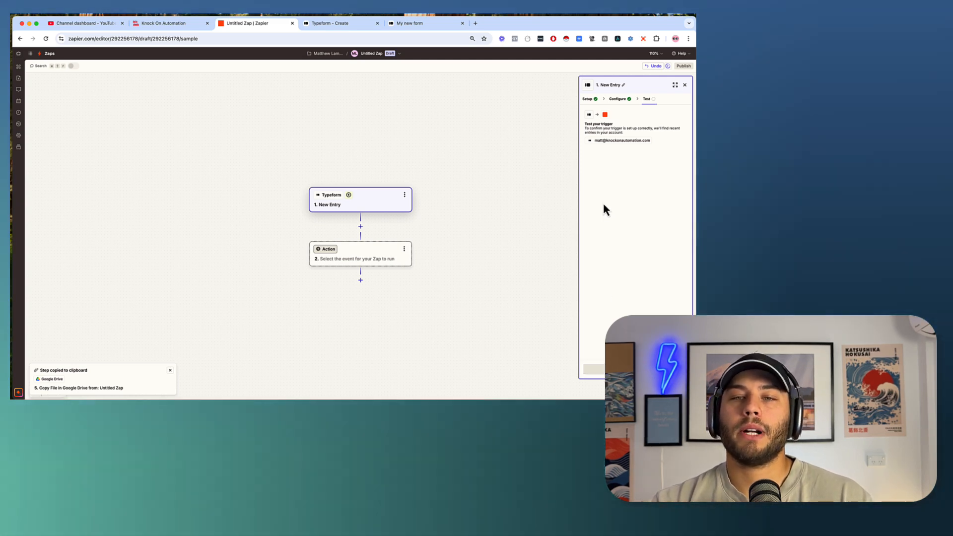
{"action": "mouse_move", "coordinate": [611, 169]}
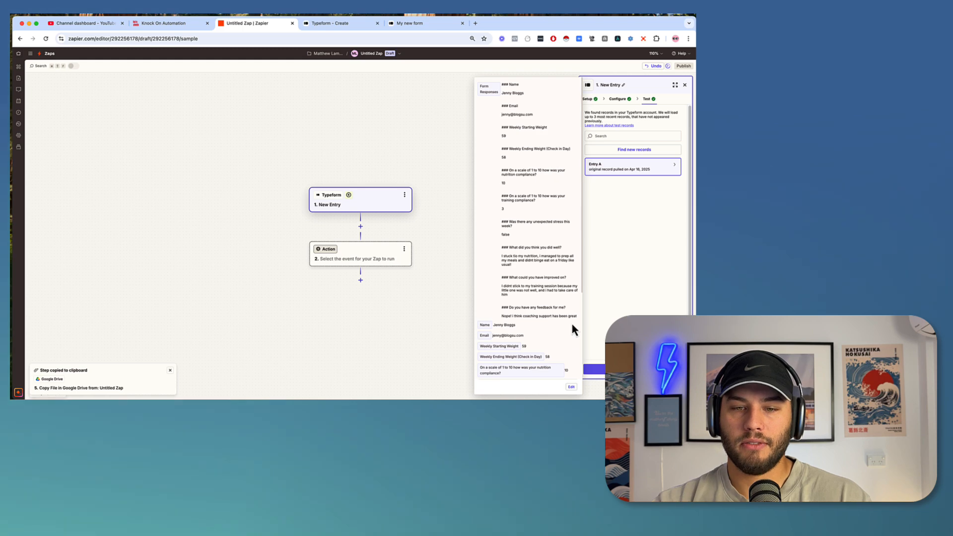
Set up the action step, searching 'open ai' to select ChatGPT (OpenAI) as its app.
{"action": "left_click", "coordinate": [601, 370]}
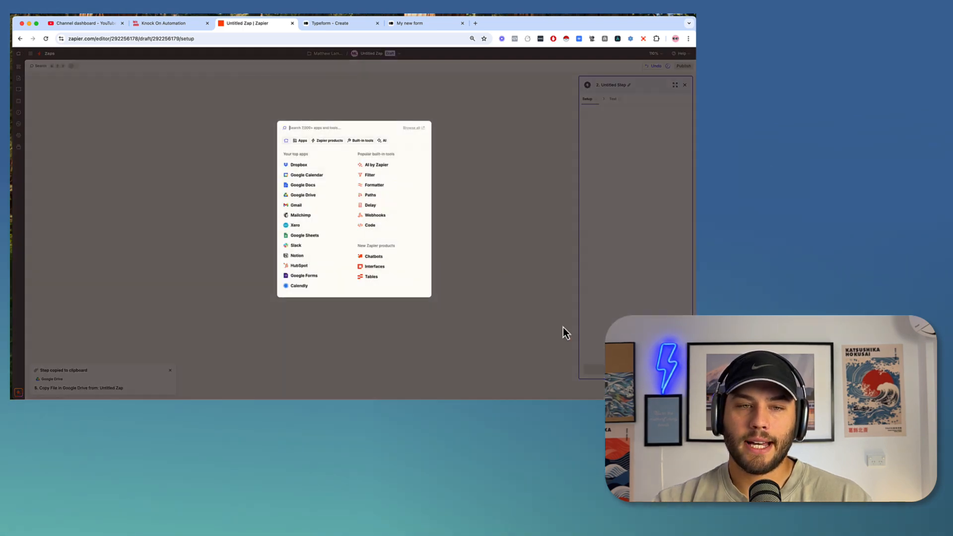
{"action": "left_click", "coordinate": [428, 97]}
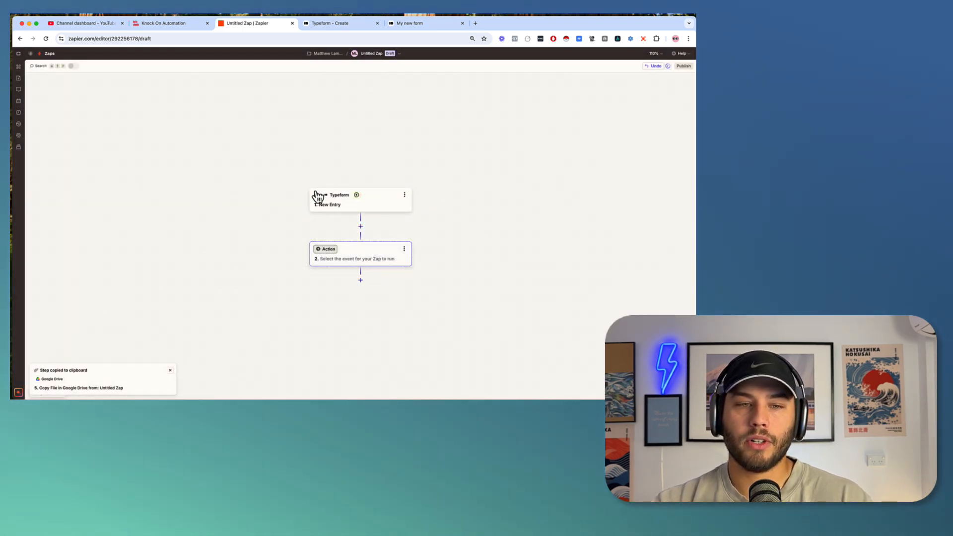
{"action": "left_click", "coordinate": [360, 265]}
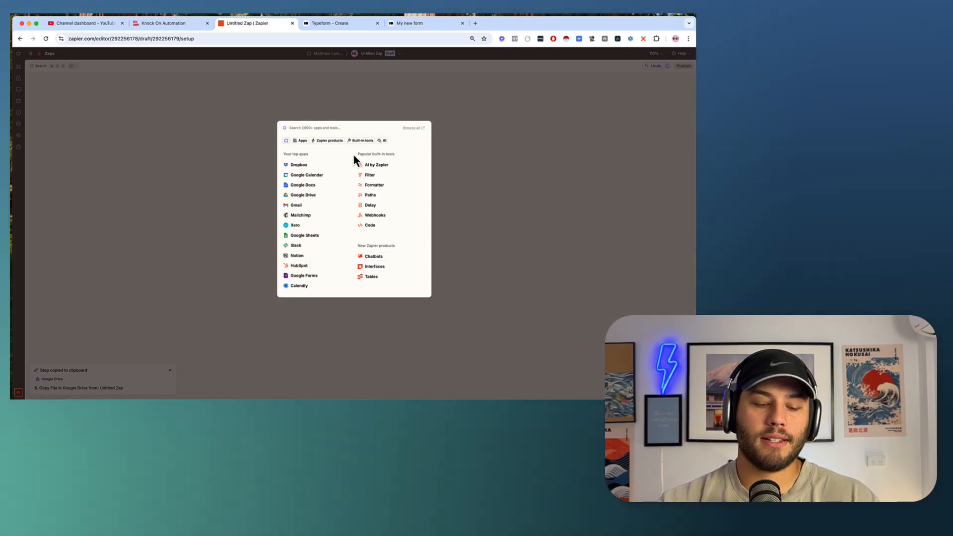
{"action": "left_click", "coordinate": [359, 228]}
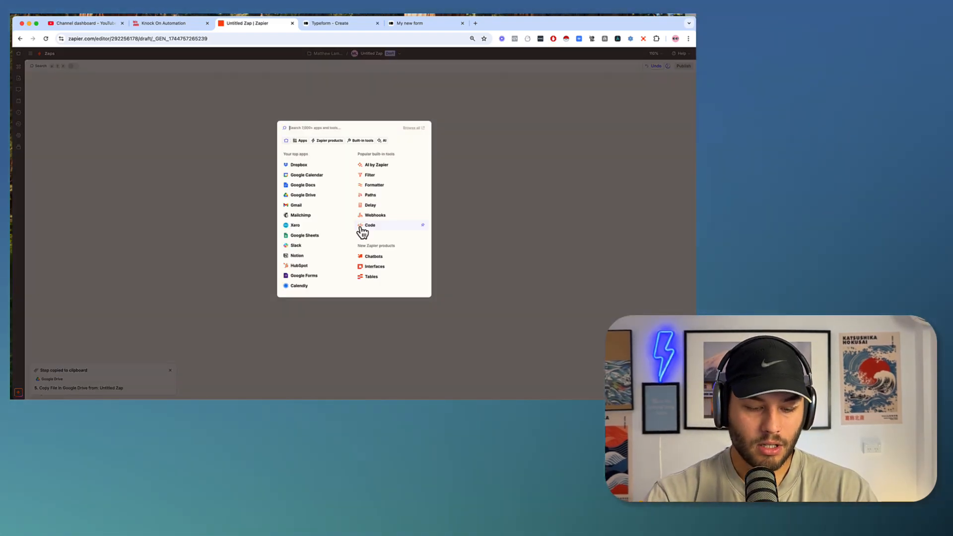
{"action": "type", "text": "chat g"}
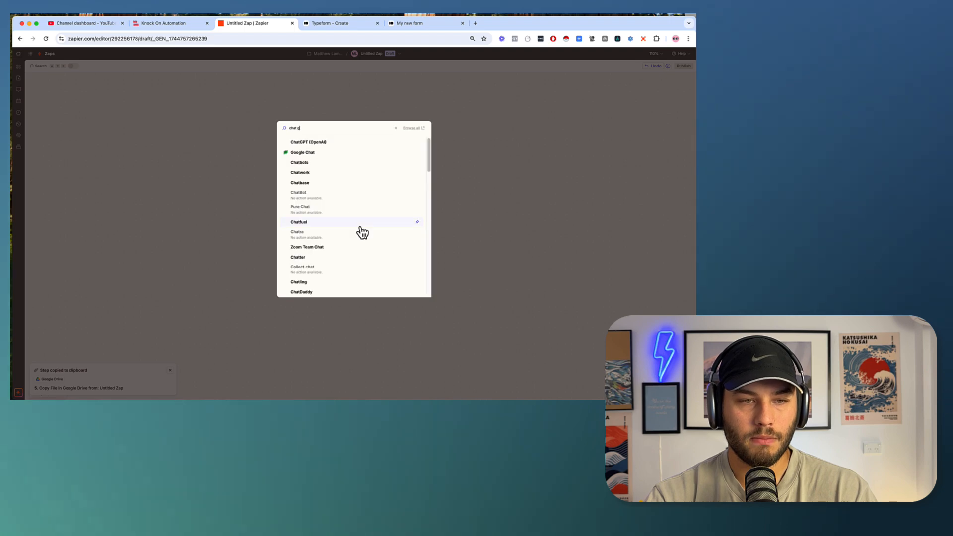
{"action": "type", "text": "p"}
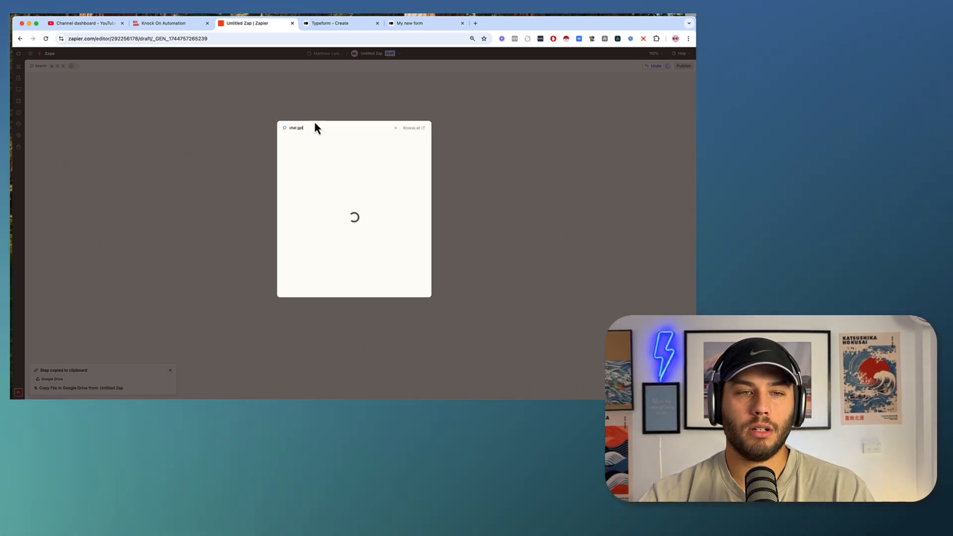
{"action": "type", "text": "t"}
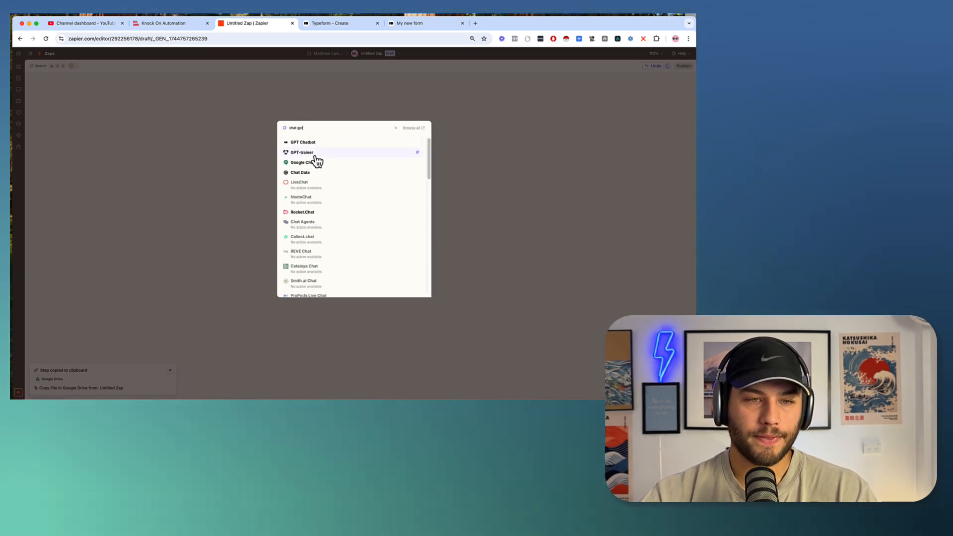
{"action": "triple_click", "coordinate": [346, 128]}
{"action": "type", "text": "open"}
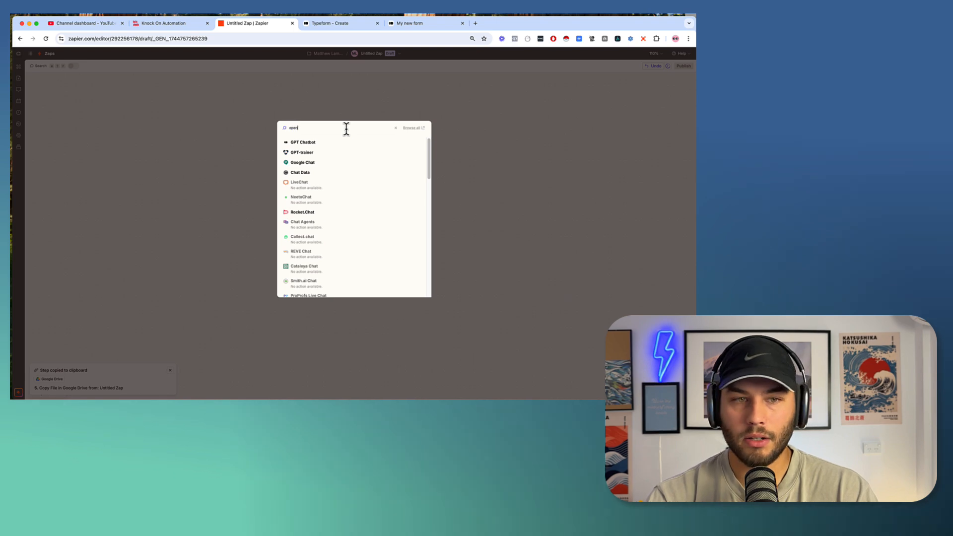
{"action": "type", "text": " ai"}
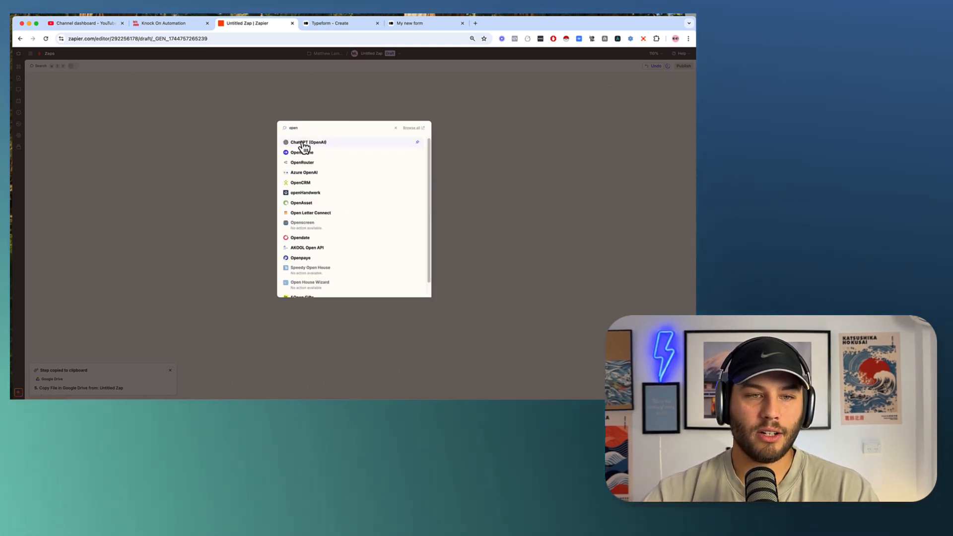
{"action": "left_click", "coordinate": [304, 146]}
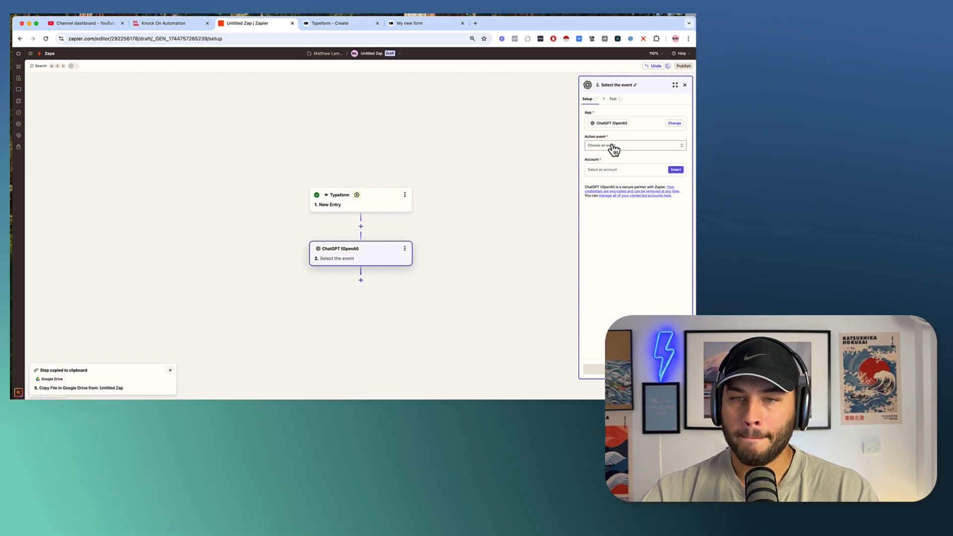
Choose Conversation With Assistant as the action event and connect the OpenAI account.
{"action": "left_click", "coordinate": [614, 146]}
{"action": "scroll", "coordinate": [520, 211], "scroll_direction": "down", "scroll_amount": 1}
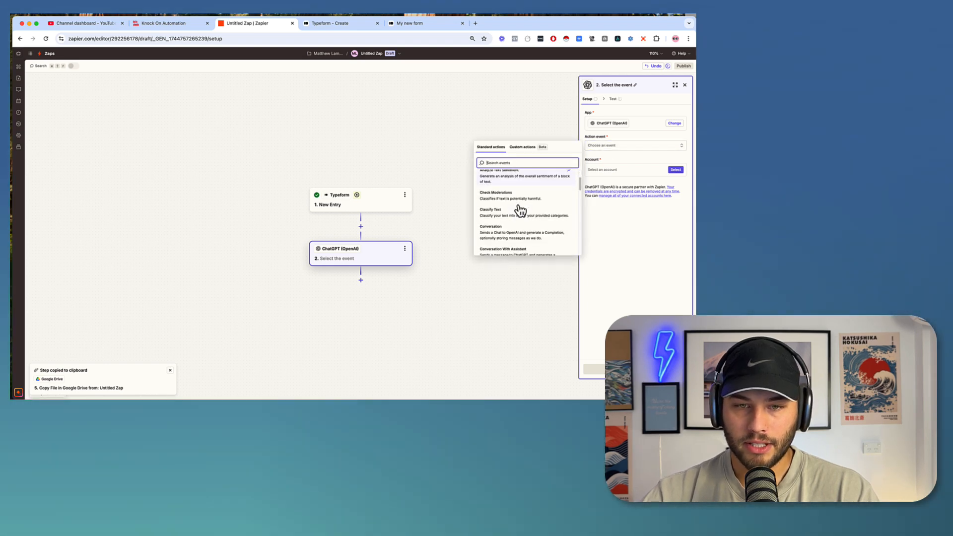
{"action": "scroll", "coordinate": [520, 211], "scroll_direction": "down", "scroll_amount": 2}
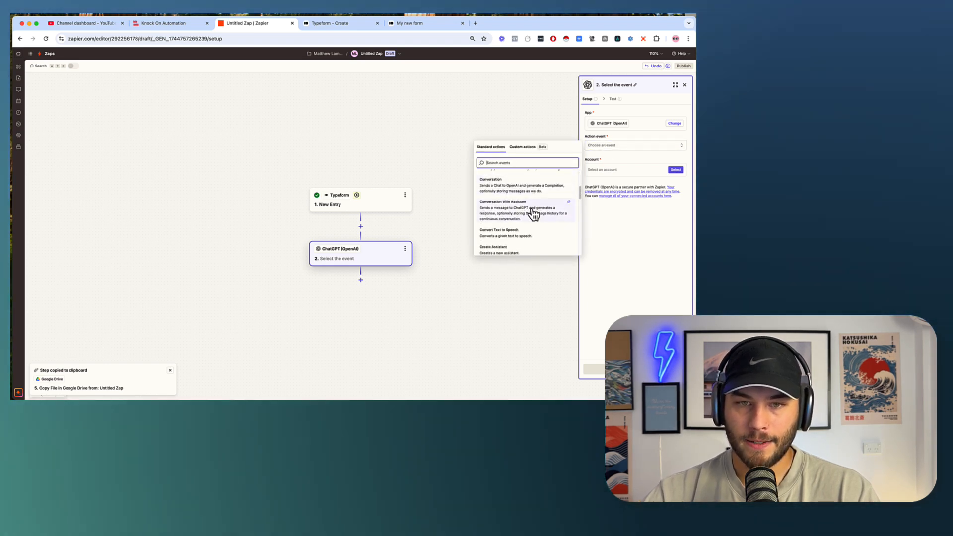
{"action": "left_click", "coordinate": [533, 214]}
{"action": "left_click", "coordinate": [674, 170]}
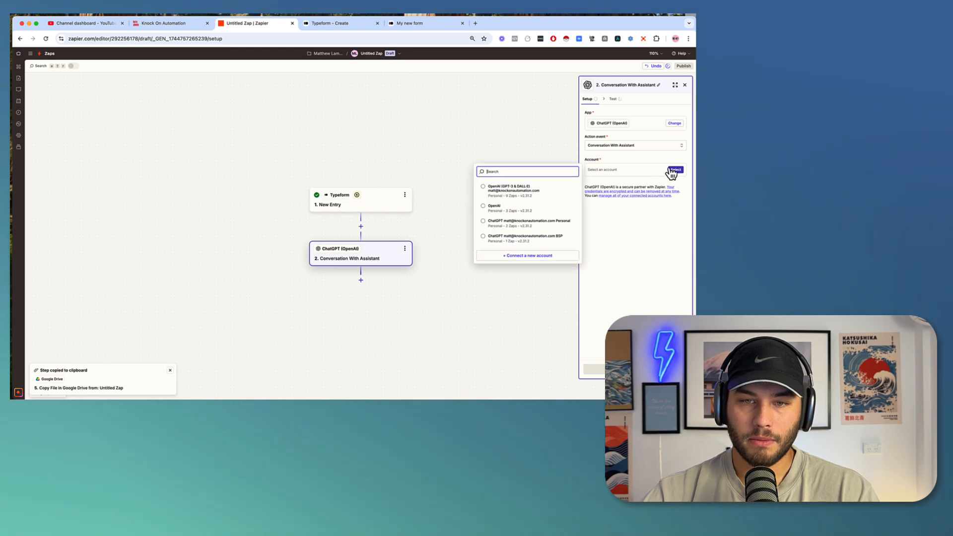
{"action": "left_click", "coordinate": [517, 195]}
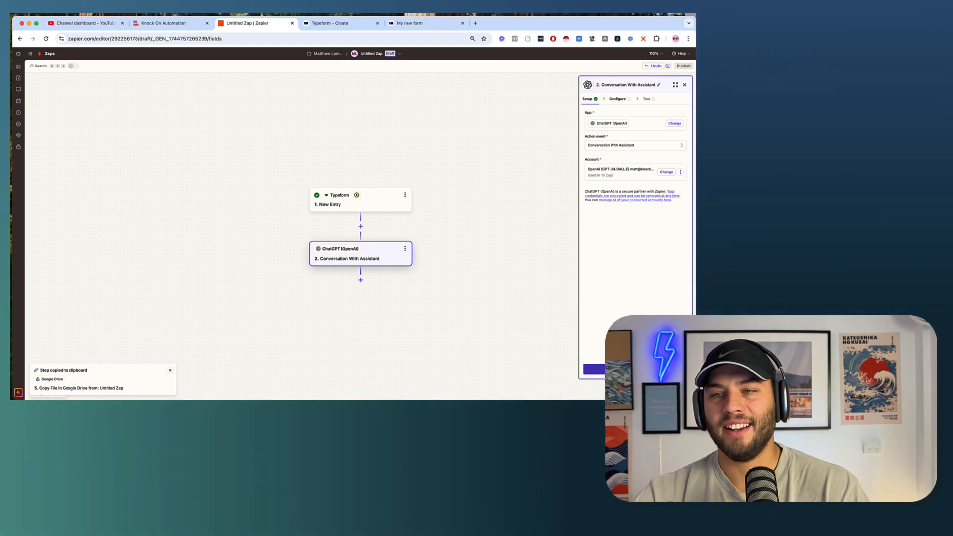
{"action": "left_click", "coordinate": [594, 369]}
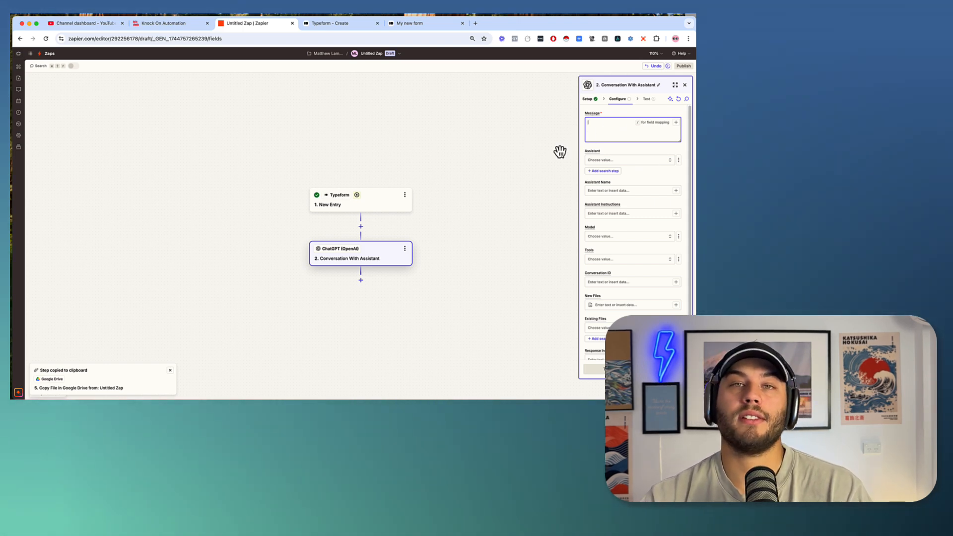
Switch the action event to Conversation via a 'comple' search and proceed to Configure.
{"action": "left_click", "coordinate": [594, 102]}
{"action": "left_click", "coordinate": [626, 146]}
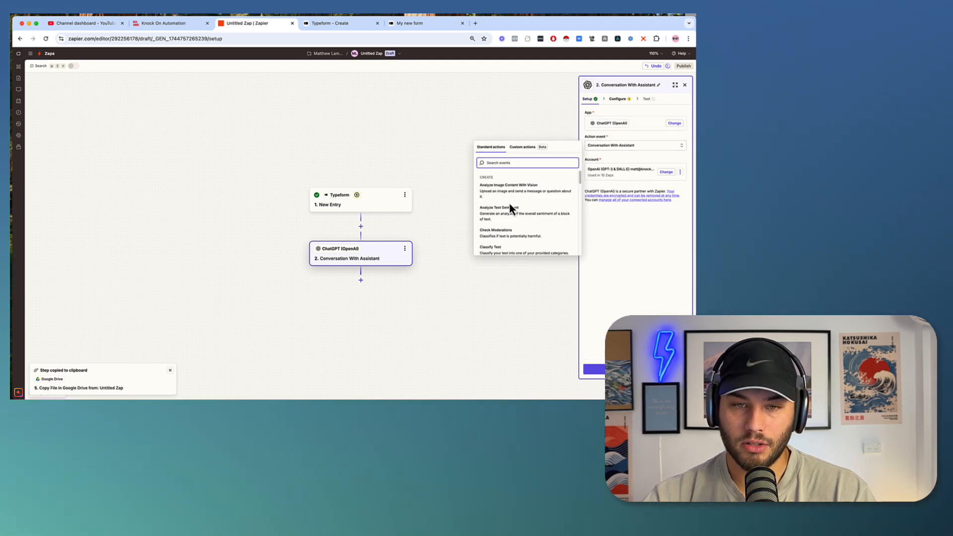
{"action": "type", "text": "comple"}
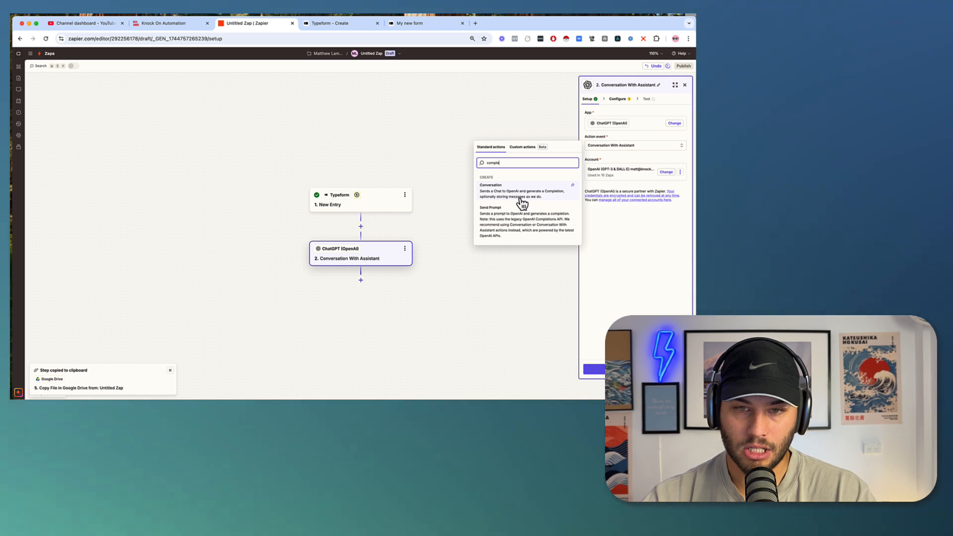
{"action": "left_click", "coordinate": [539, 197]}
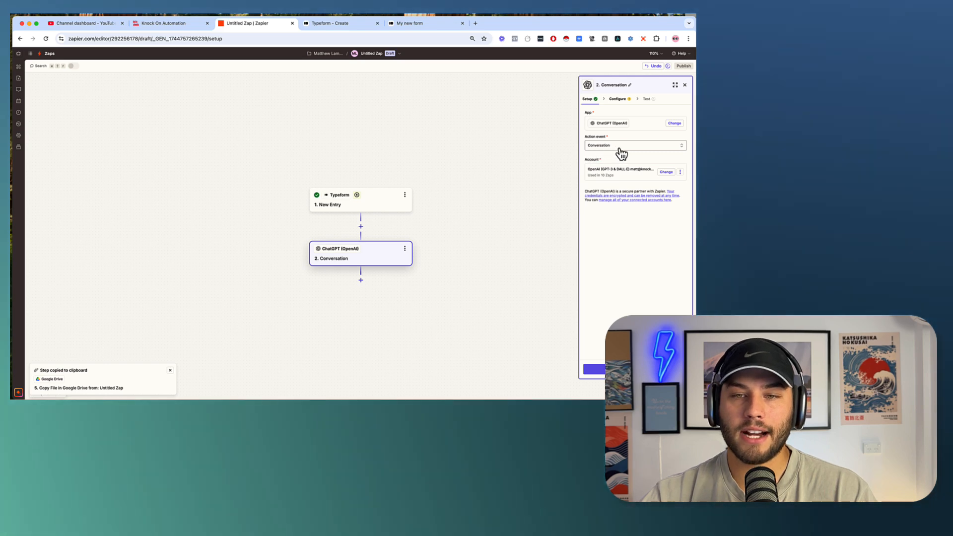
{"action": "left_click", "coordinate": [613, 100]}
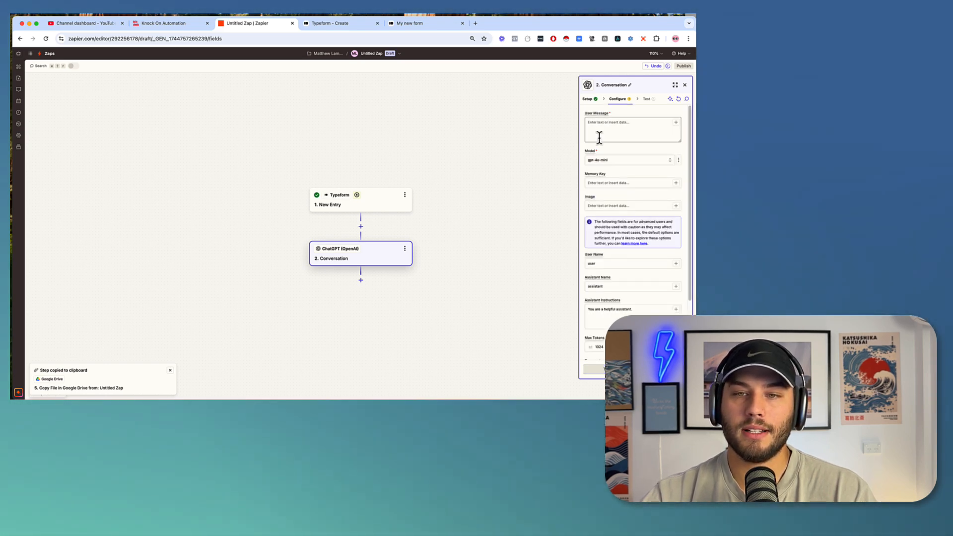
Write the intro: an intelligent fitness coach analysing weekly check-in data, responding with the following information.
{"action": "left_click", "coordinate": [600, 129]}
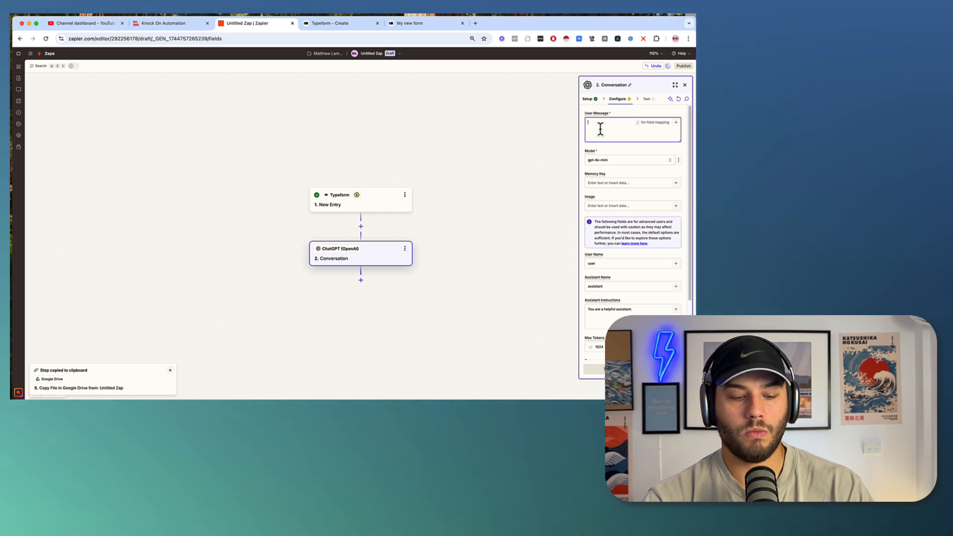
{"action": "type", "text": "Yo"}
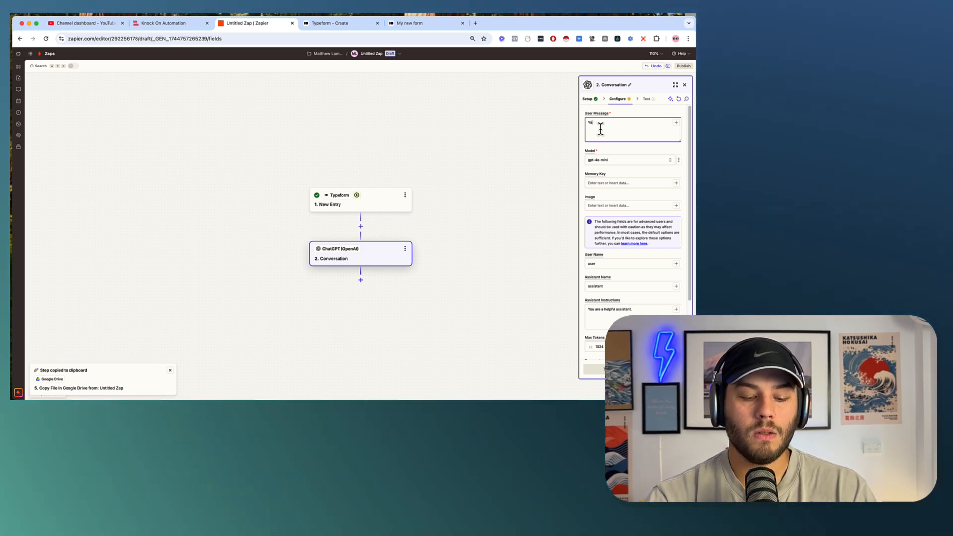
{"action": "type", "text": "u are an intell"}
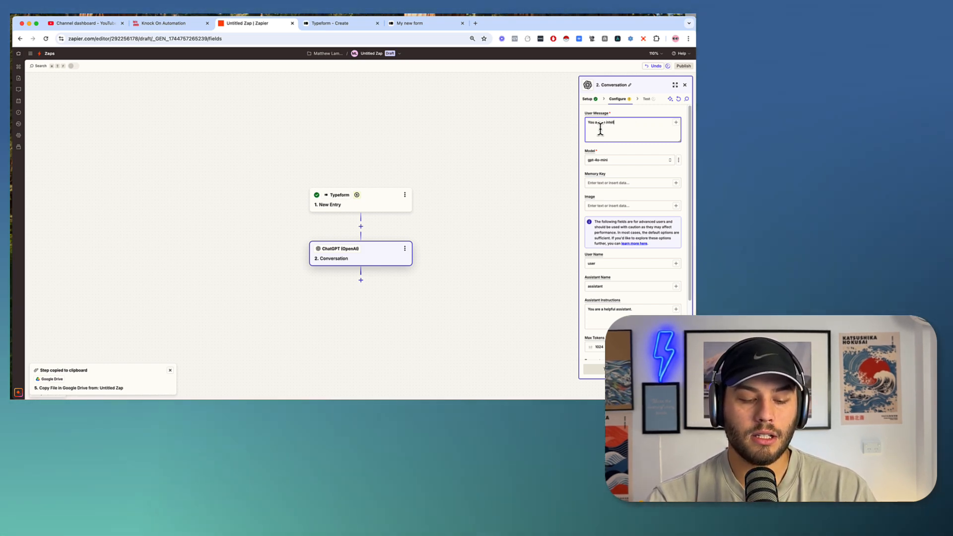
{"action": "type", "text": "igent fitness coach."}
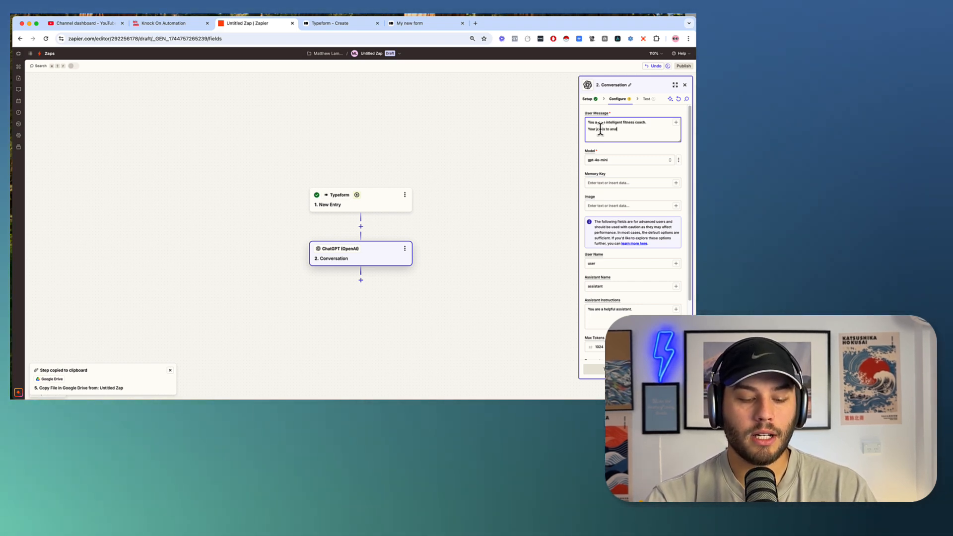
{"action": "type", "text": "eekly"}
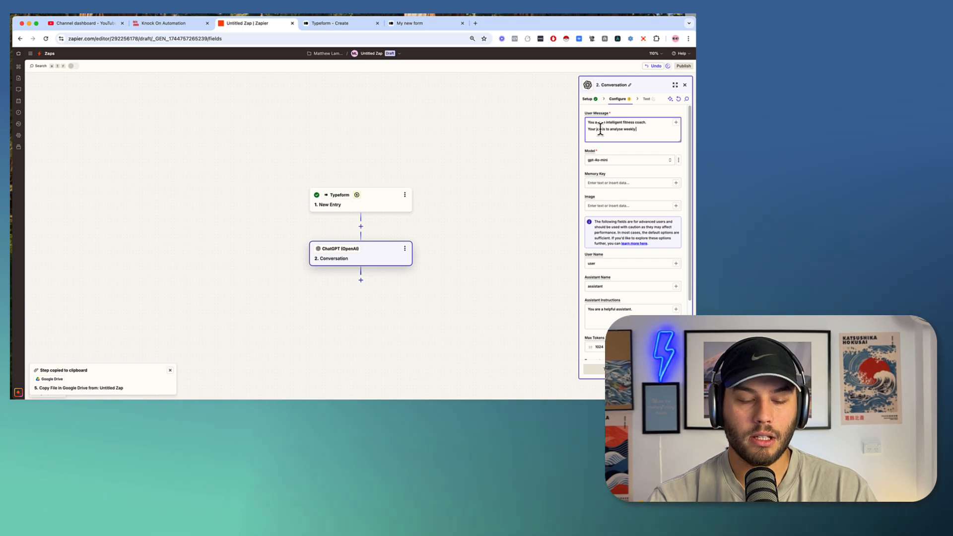
{"action": "type", "text": " dheck in"}
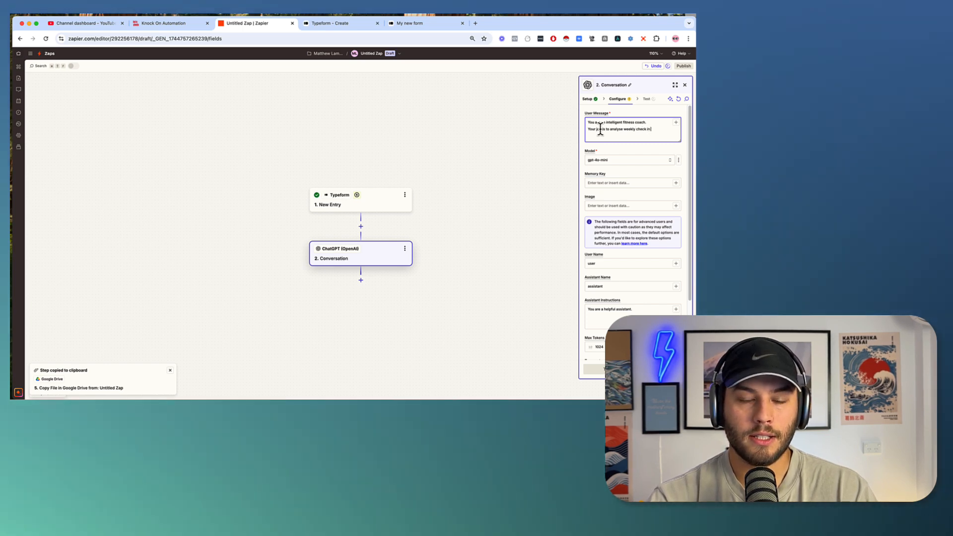
{"action": "type", "text": " data from clients"}
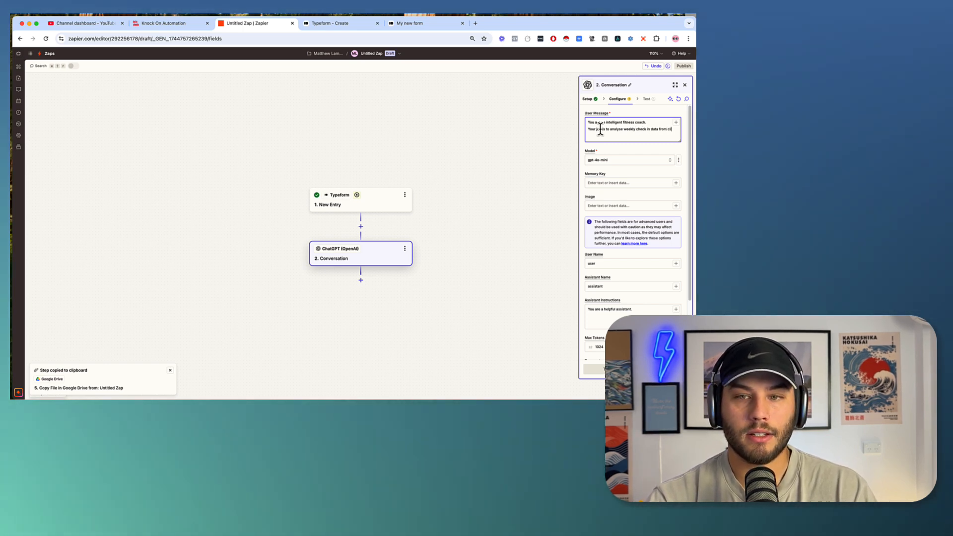
{"action": "key", "text": "Return"}
{"action": "key", "text": "Return"}
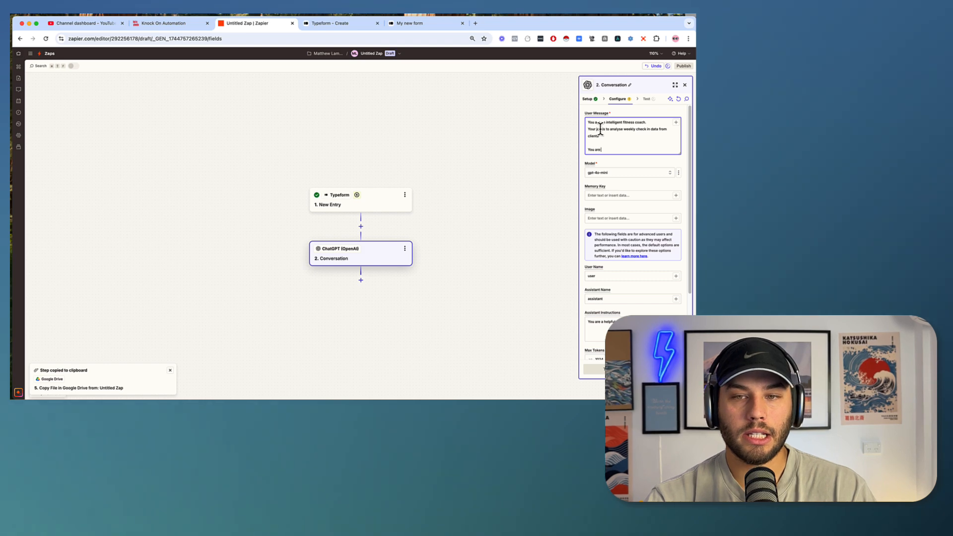
{"action": "type", "text": "You are then to respond"}
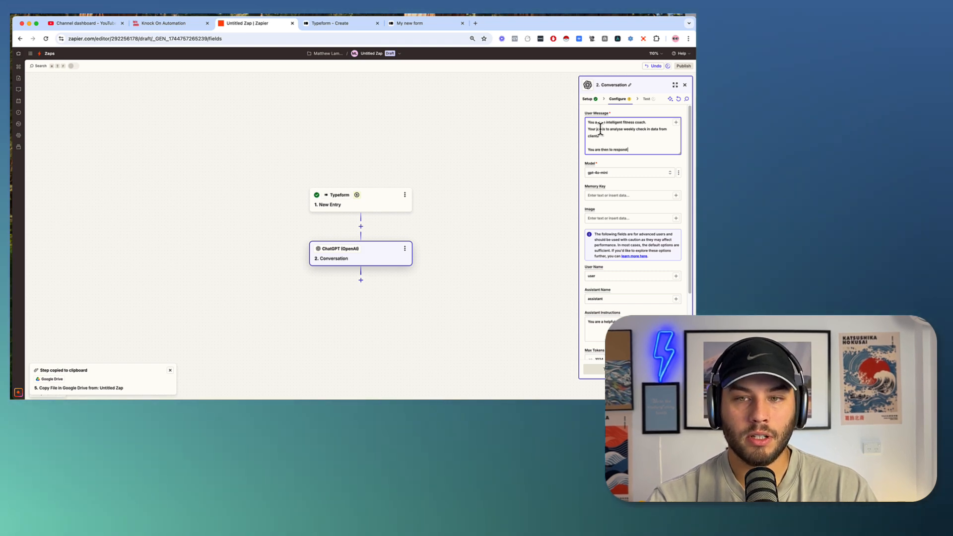
{"action": "type", "text": " with the foll"}
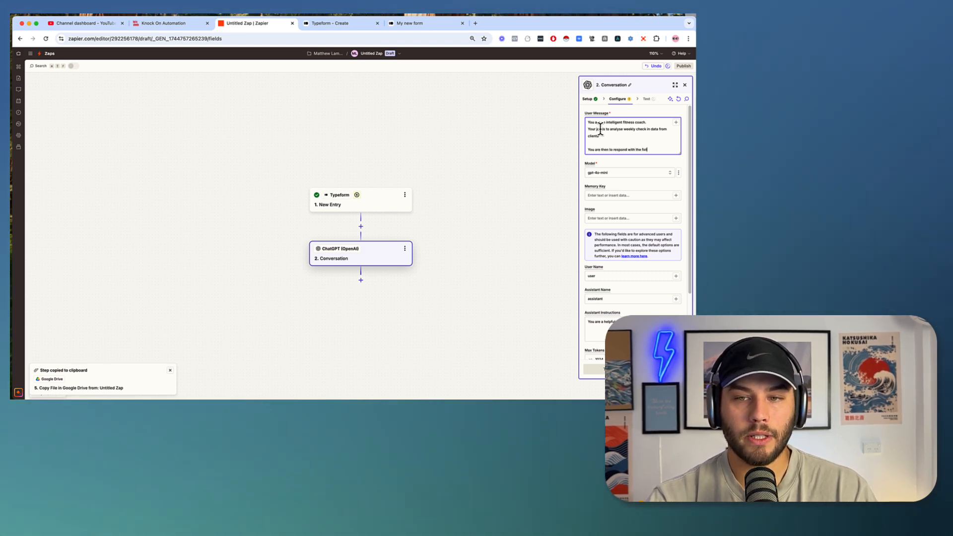
{"action": "type", "text": "owing informa"}
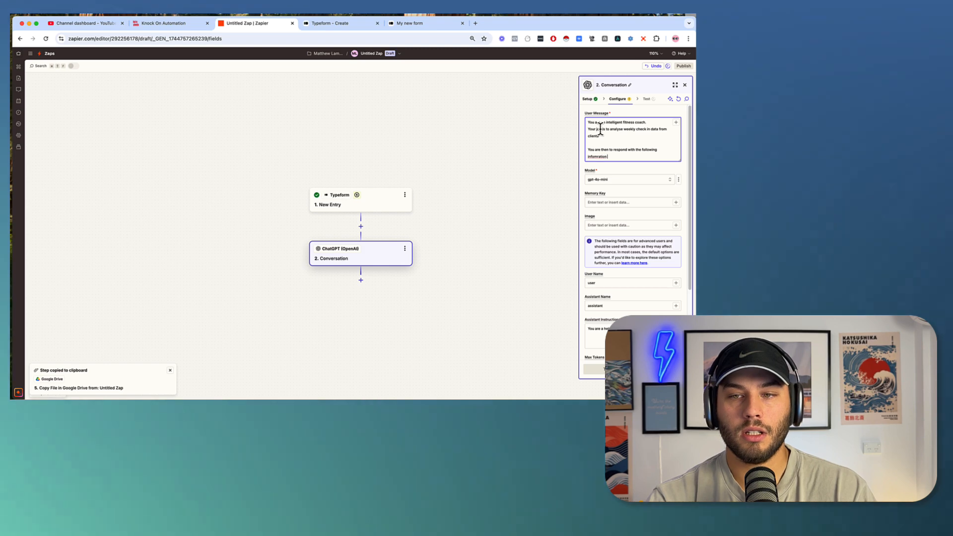
{"action": "type", "text": "tion"}
{"action": "key", "text": "Return"}
{"action": "key", "text": "Return"}
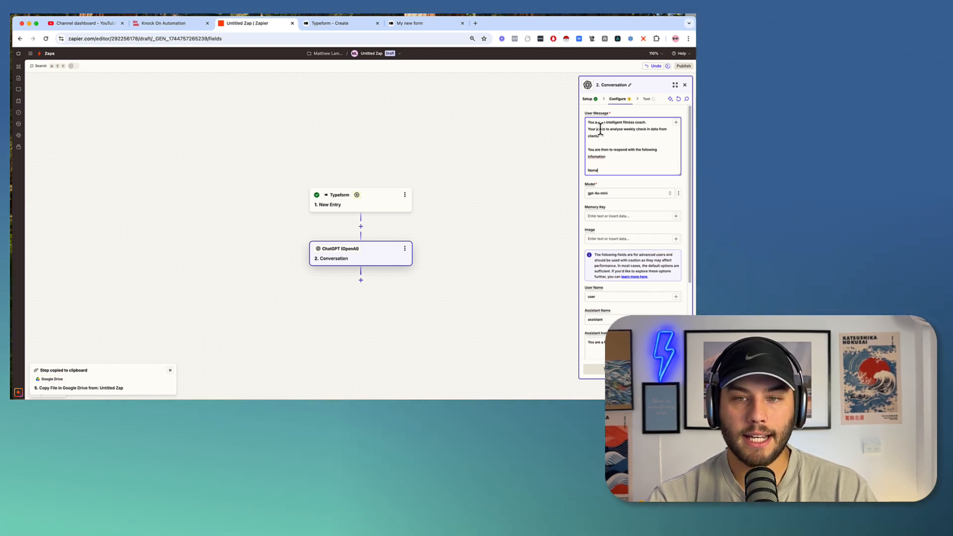
List Email, Weekly weight loss, Positive Achievements and Negative feedback in the prompt.
{"action": "key", "text": "Return"}
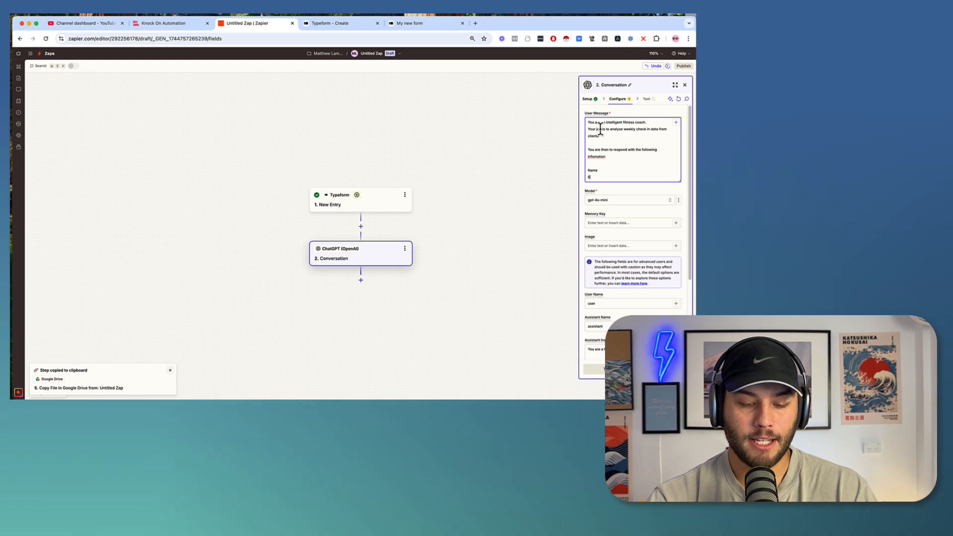
{"action": "type", "text": "Email"}
{"action": "key", "text": "Return"}
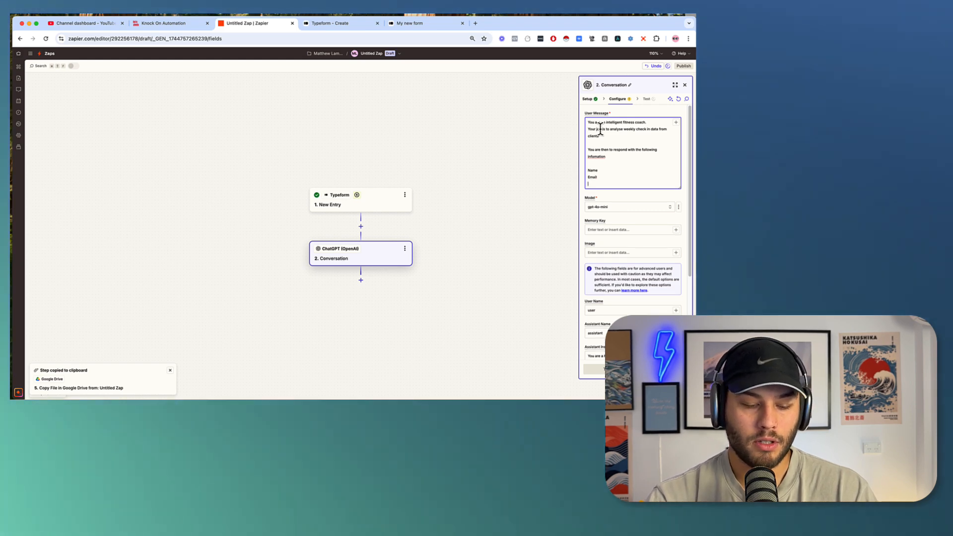
{"action": "type", "text": "Weekly"}
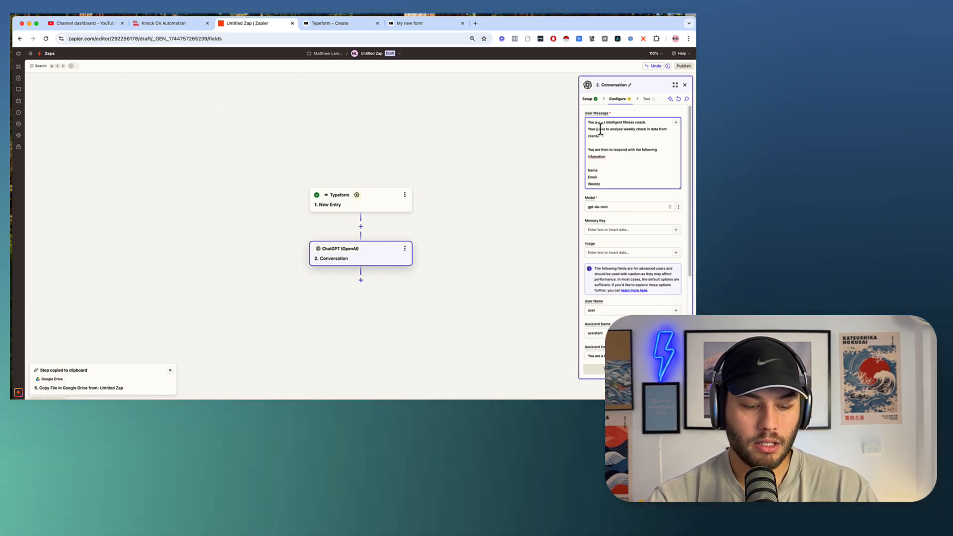
{"action": "type", "text": " weight"}
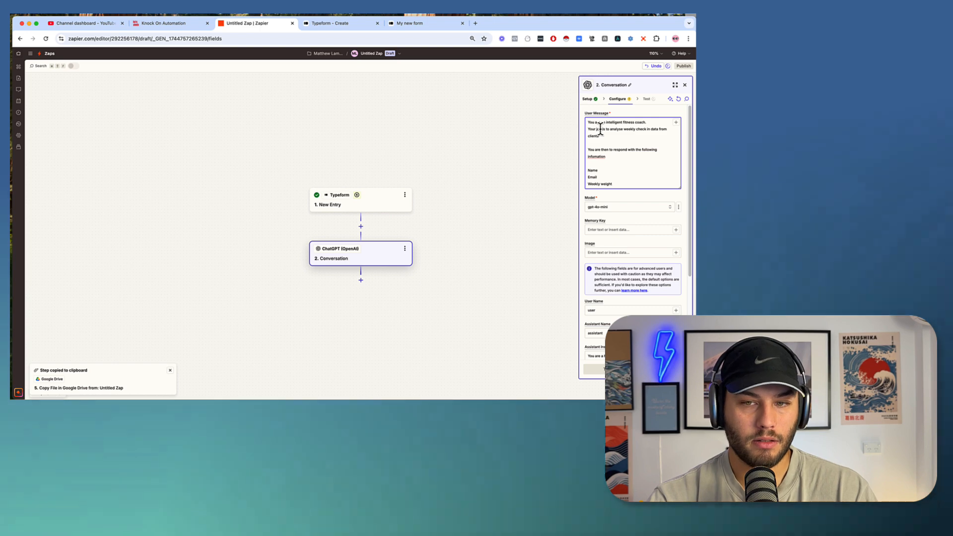
{"action": "type", "text": " loss ("}
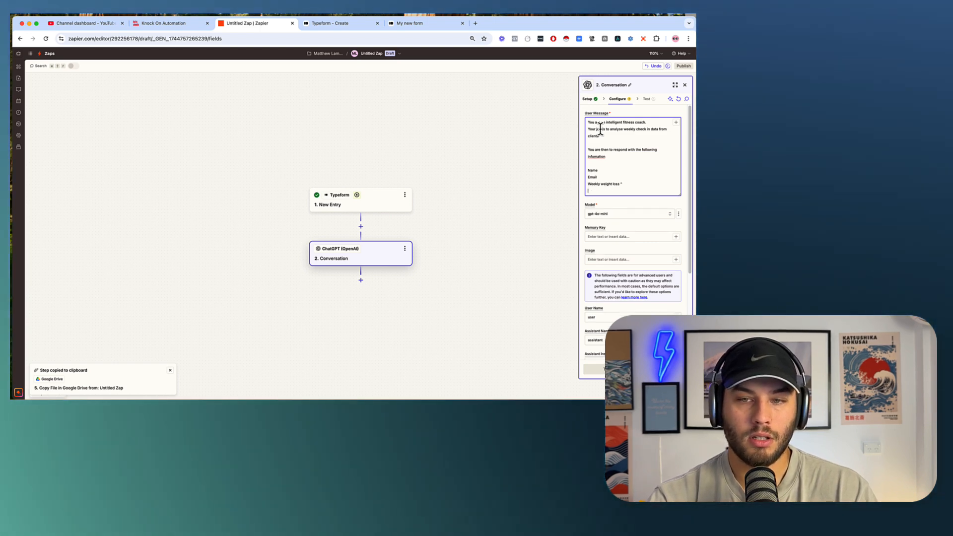
{"action": "key", "text": "Return"}
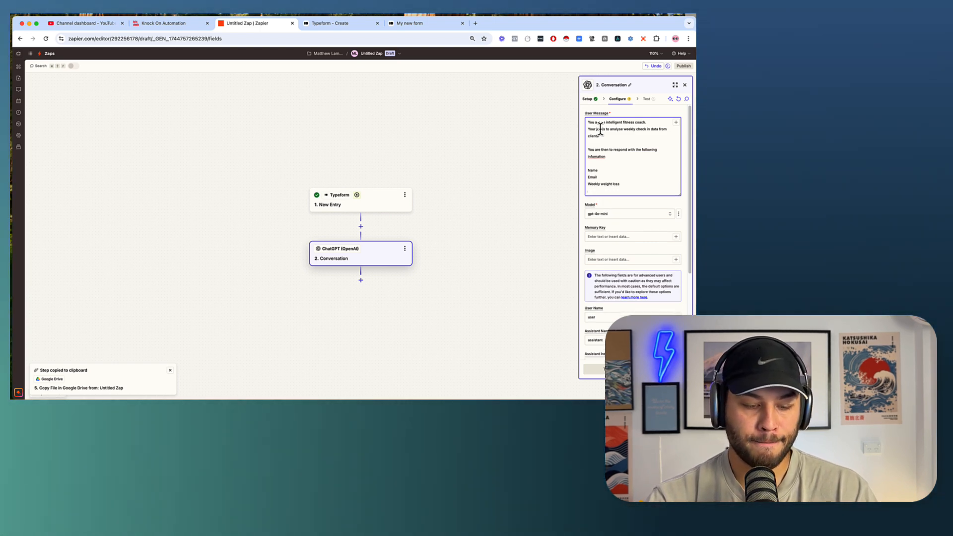
{"action": "type", "text": "Posit"}
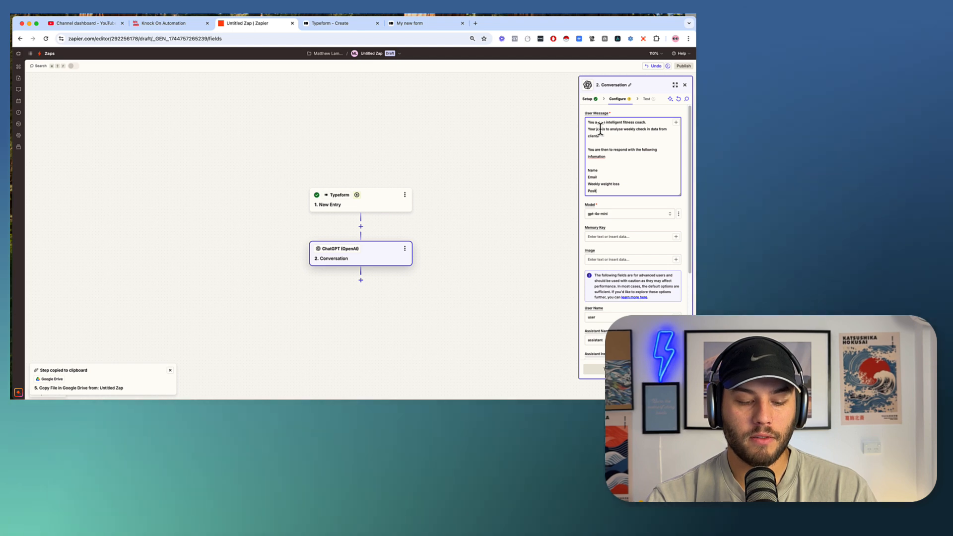
{"action": "type", "text": "ive Acheivemen"}
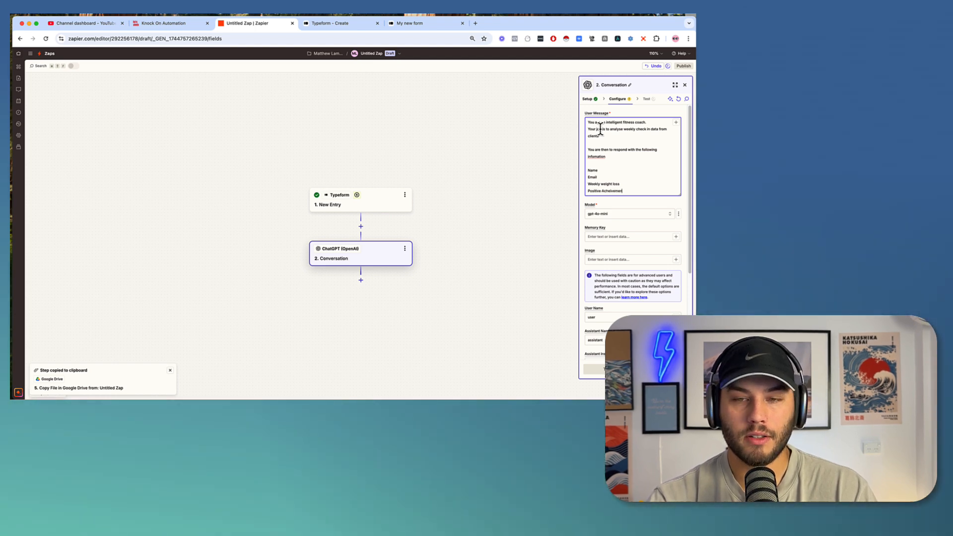
{"action": "type", "text": "ts"}
{"action": "key", "text": "Return"}
{"action": "type", "text": "Neg"}
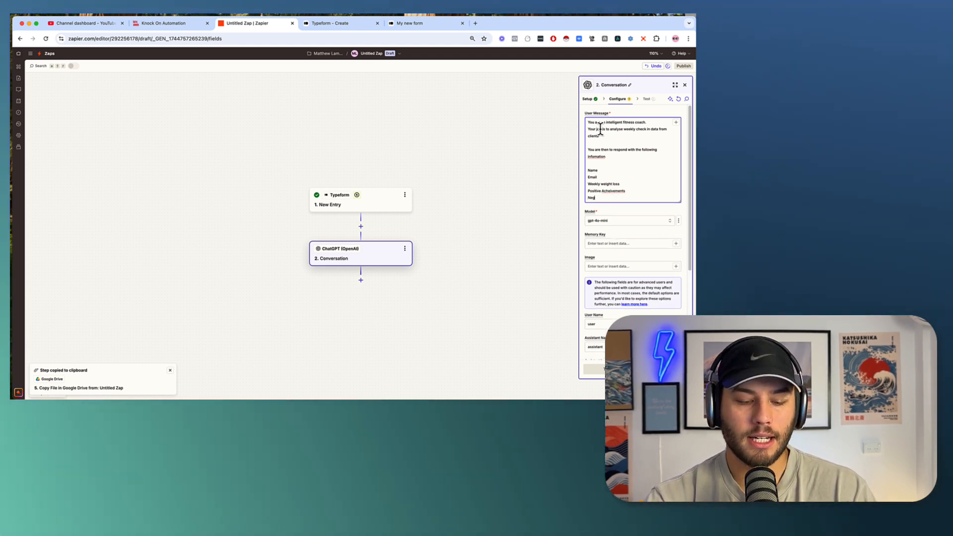
{"action": "type", "text": "ative feedback"}
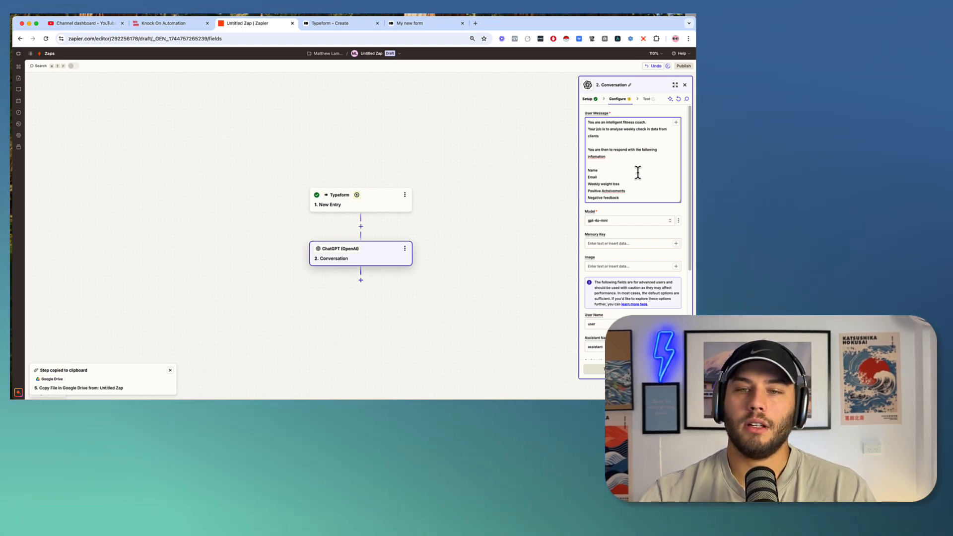
Correct 'Acheivements' and 'infomation' spellings, then add blank lines after the list.
{"action": "right_click", "coordinate": [618, 191]}
{"action": "left_click", "coordinate": [625, 195]}
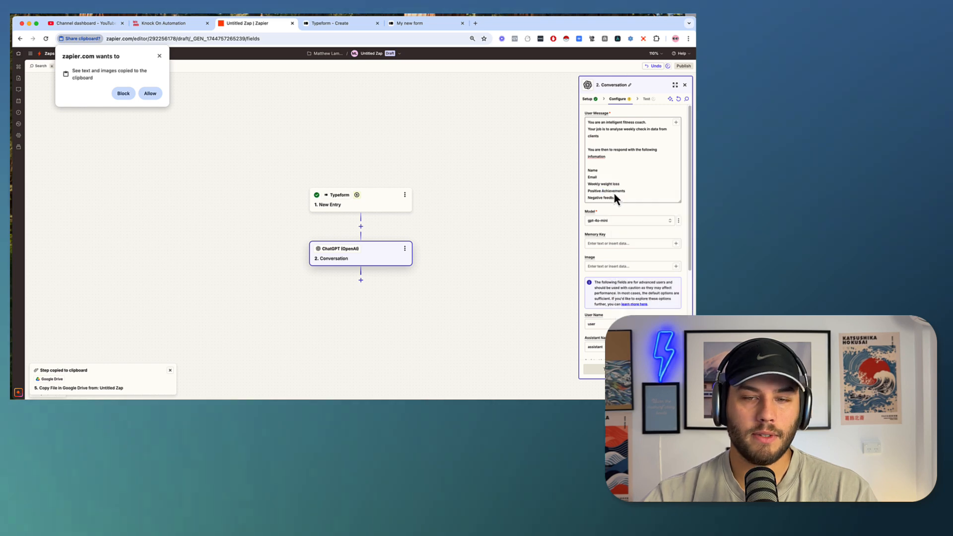
{"action": "left_click", "coordinate": [628, 198]}
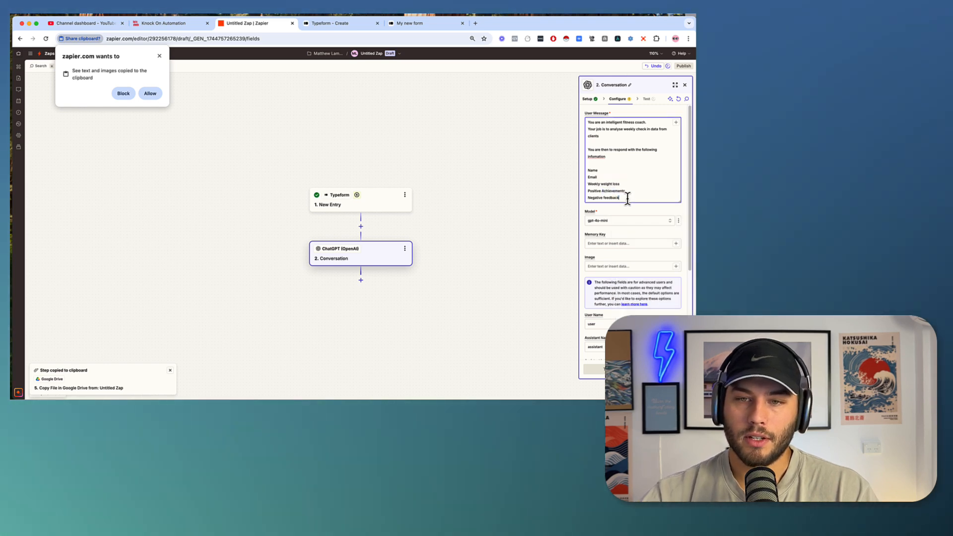
{"action": "right_click", "coordinate": [595, 156]}
{"action": "left_click", "coordinate": [610, 164]}
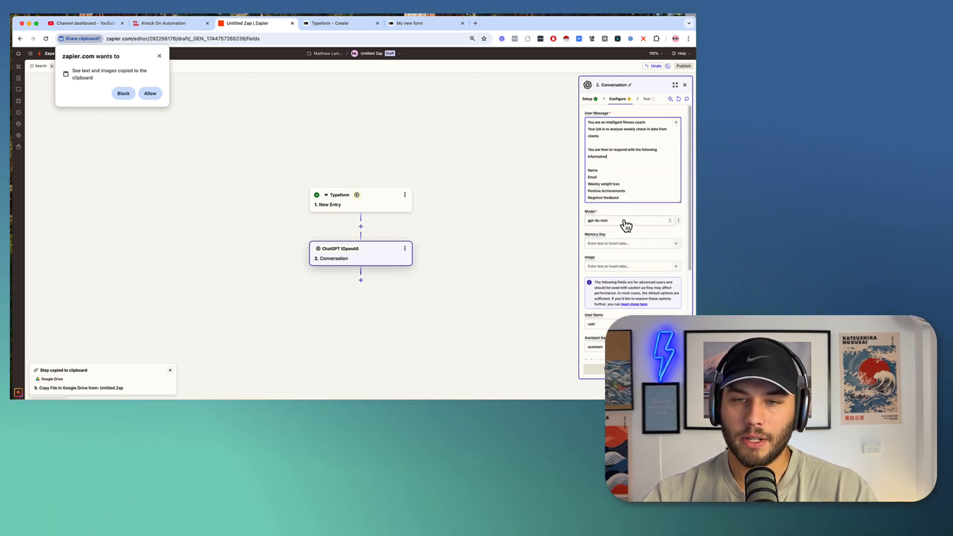
{"action": "scroll", "coordinate": [639, 189], "scroll_direction": "down", "scroll_amount": 2}
{"action": "left_click", "coordinate": [636, 139]}
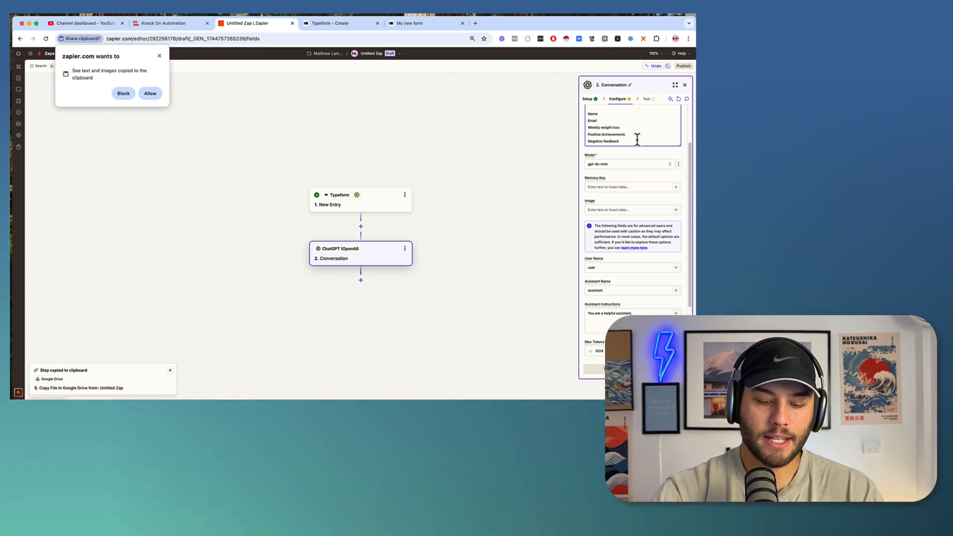
{"action": "key", "text": "Return"}
{"action": "key", "text": "Return"}
Add 'Heres the client data' followed by the Typeform Form Responses field to the prompt.
{"action": "type", "text": "Heres the cli"}
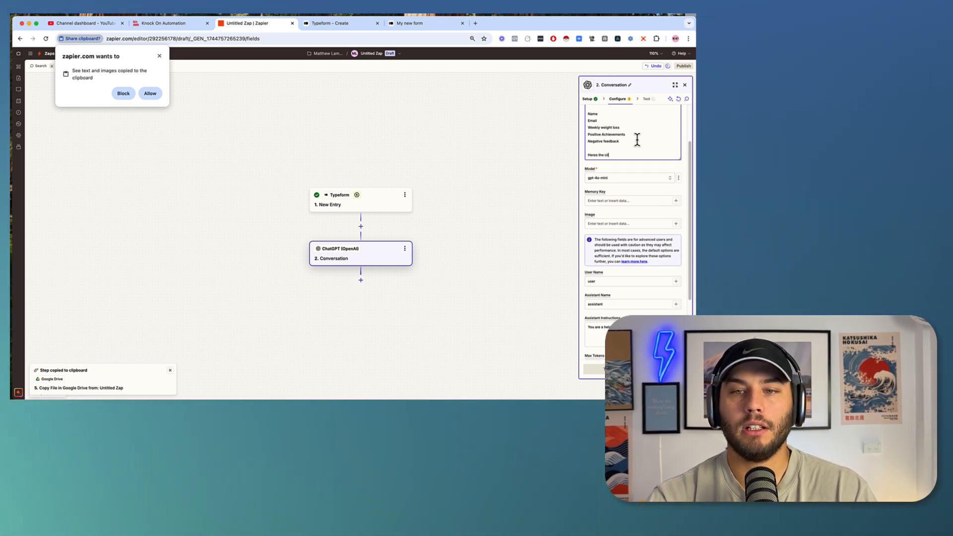
{"action": "type", "text": "ent data"}
{"action": "key", "text": "Return"}
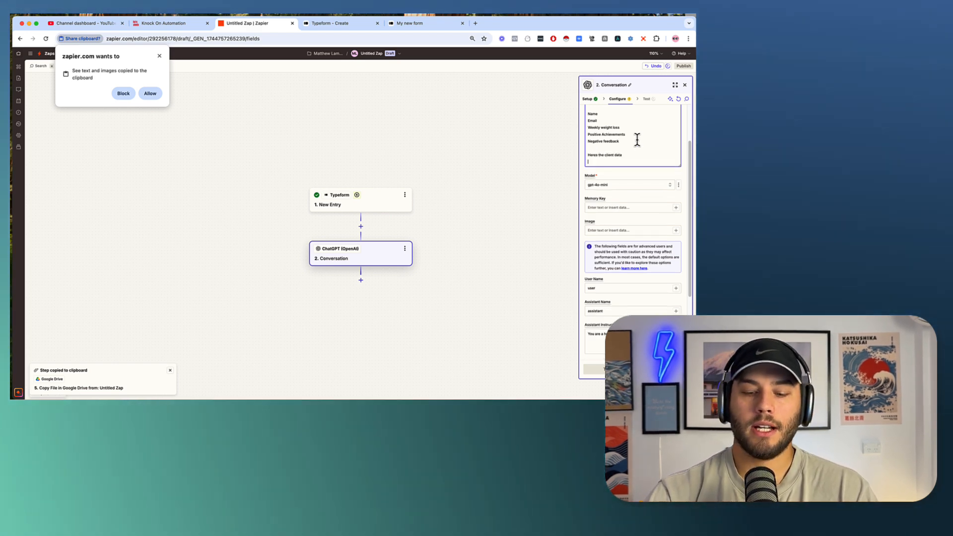
{"action": "type", "text": "/"}
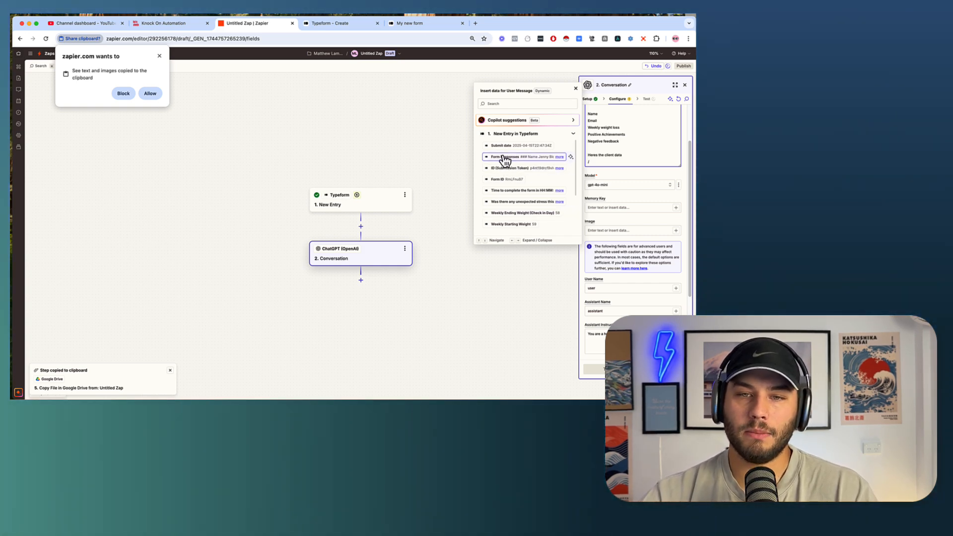
{"action": "left_click", "coordinate": [505, 158]}
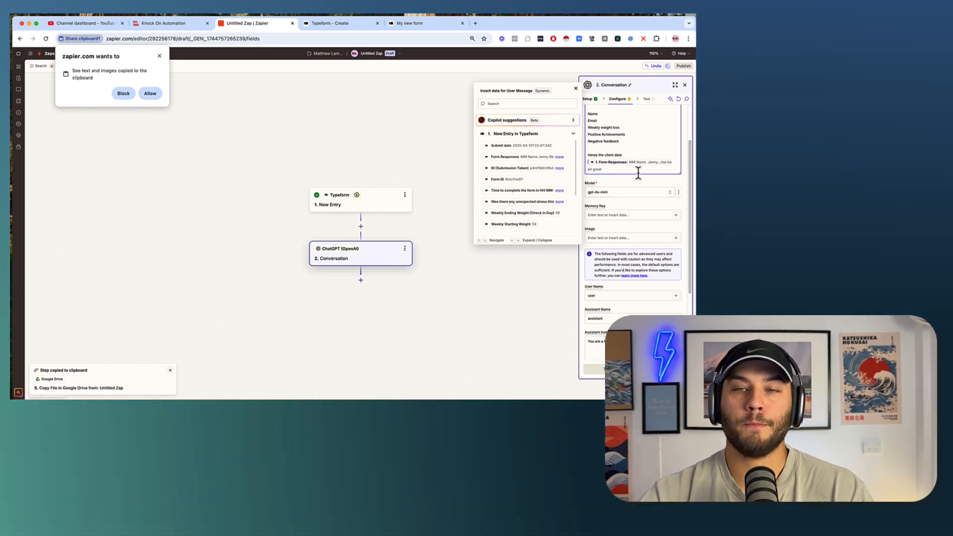
Set the model to chatgpt-4o-latest, add 'fitness' to the assistant instructions, and go to testing.
{"action": "left_click", "coordinate": [610, 192]}
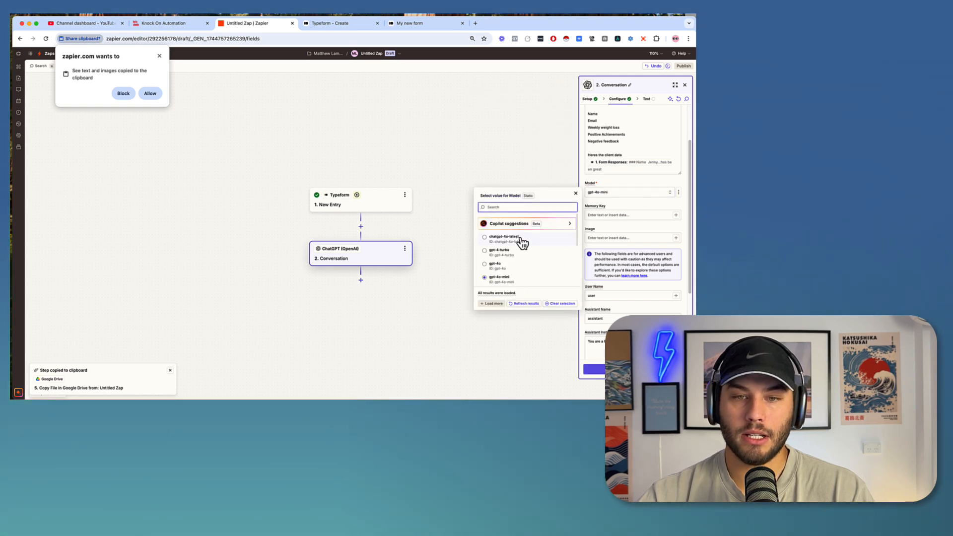
{"action": "left_click", "coordinate": [493, 242]}
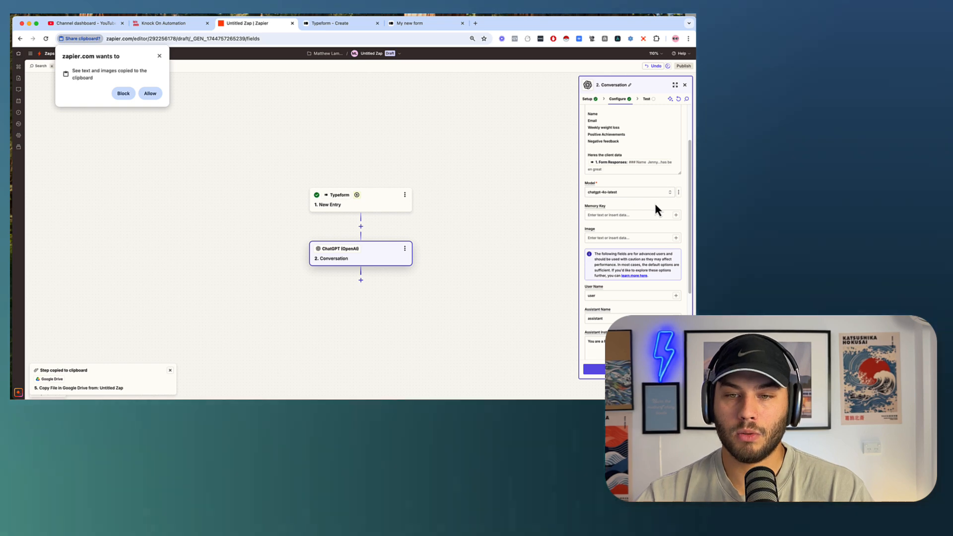
{"action": "scroll", "coordinate": [637, 235], "scroll_direction": "down", "scroll_amount": 3}
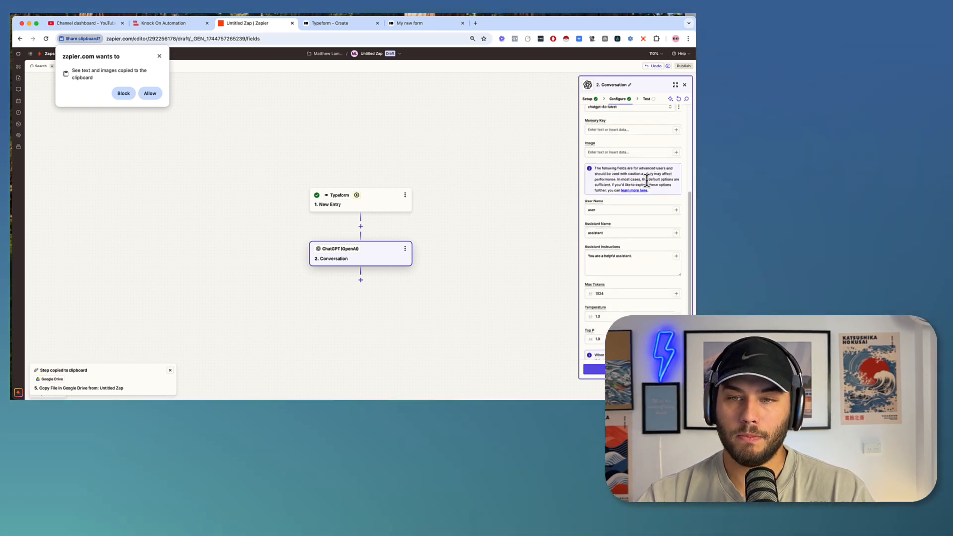
{"action": "scroll", "coordinate": [634, 296], "scroll_direction": "down", "scroll_amount": 1}
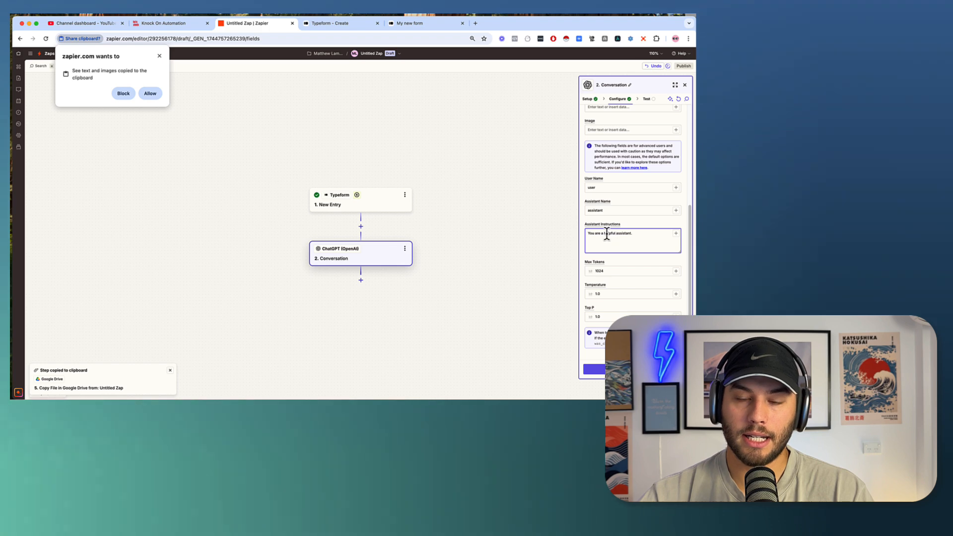
{"action": "type", "text": "f"}
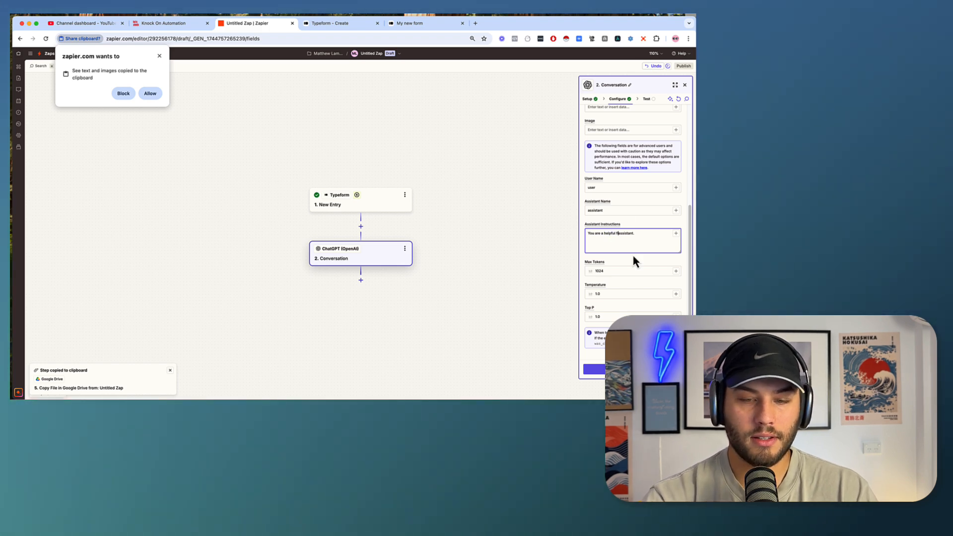
{"action": "type", "text": "itne"}
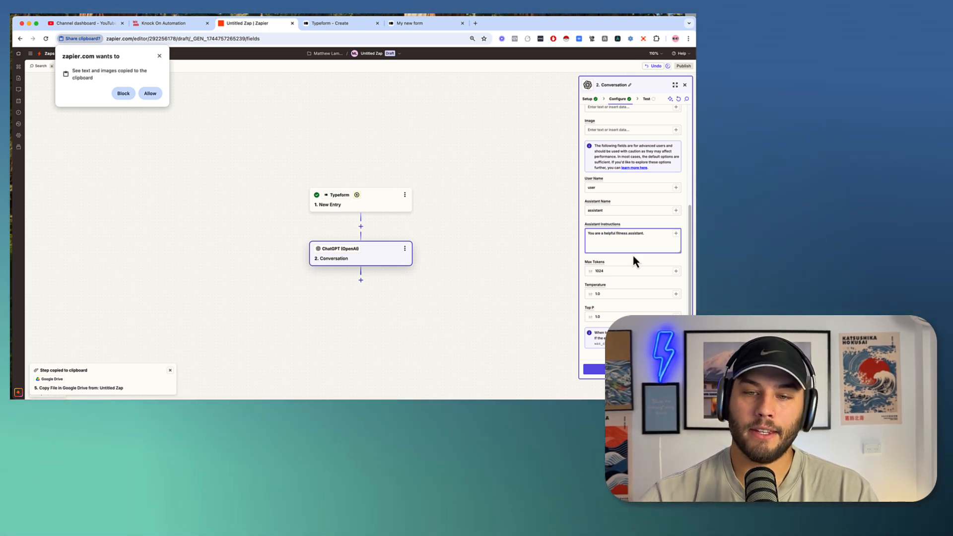
{"action": "type", "text": "ss"}
{"action": "left_click", "coordinate": [595, 369]}
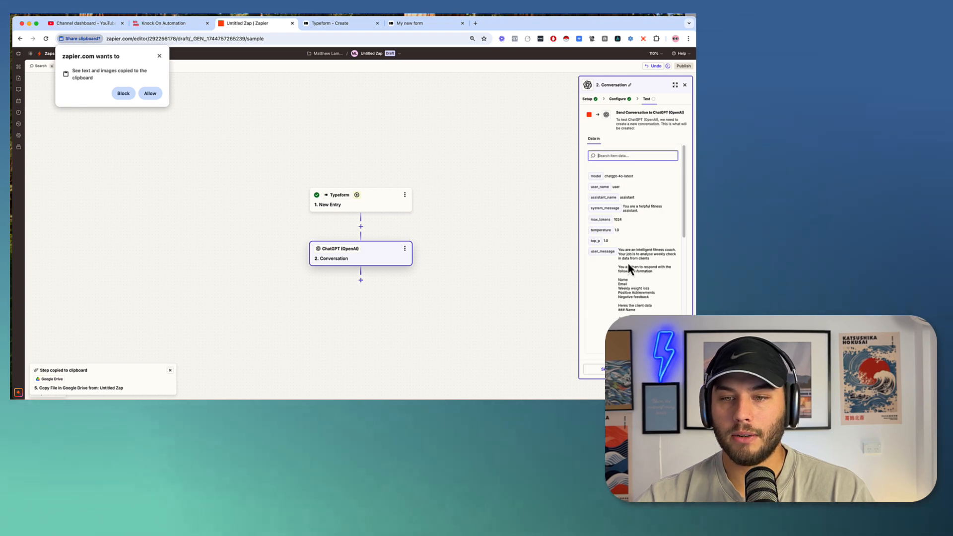
Run the ChatGPT Conversation test and scroll down to its coaching reply.
{"action": "left_click", "coordinate": [662, 369]}
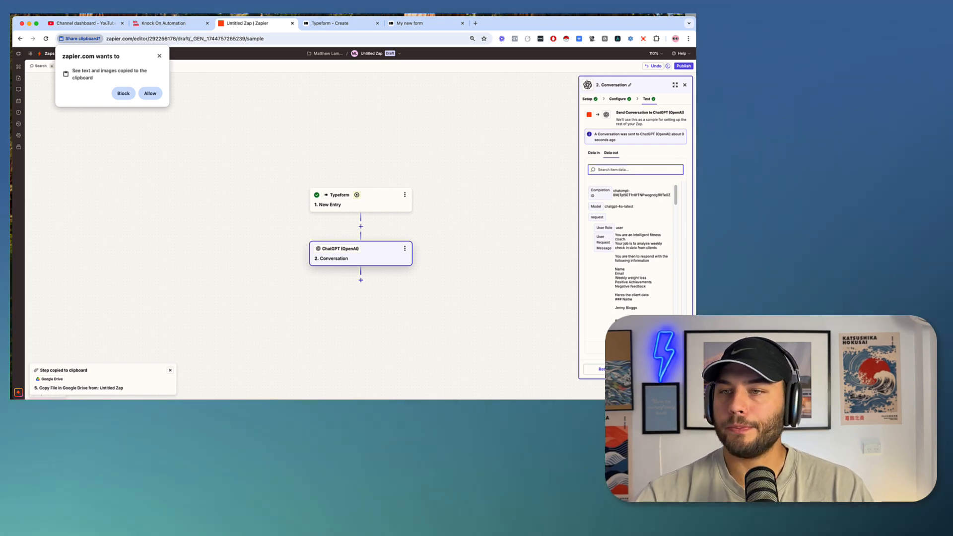
{"action": "key", "text": "super+Tab"}
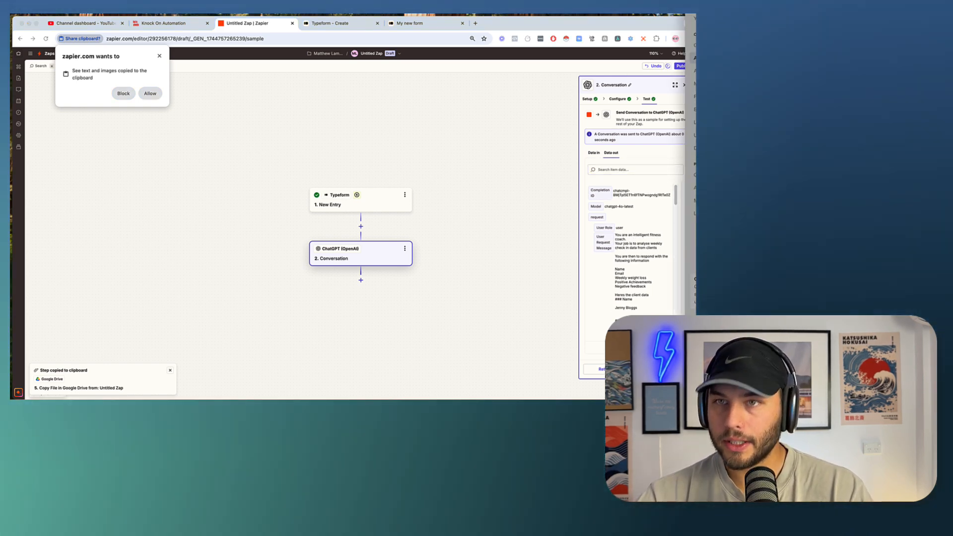
{"action": "key", "text": "super+Tab"}
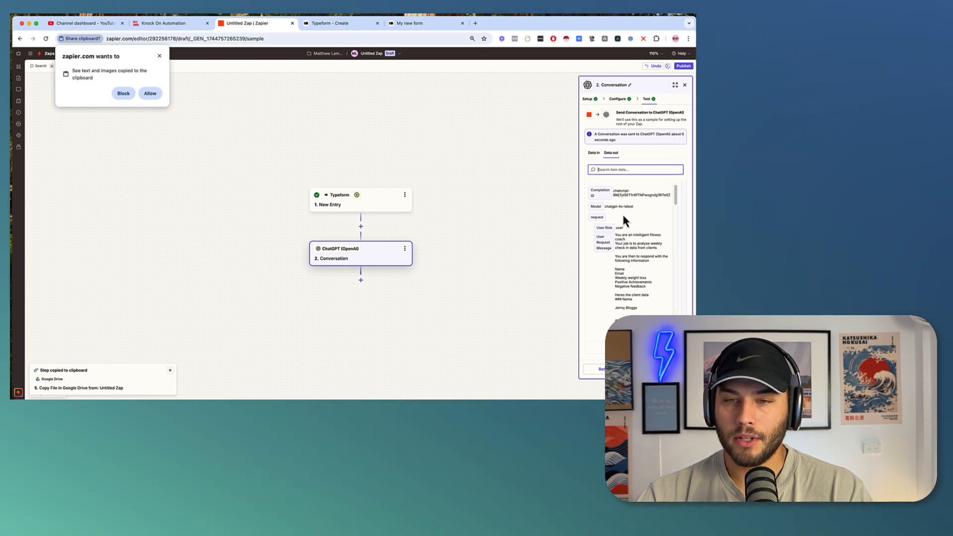
{"action": "scroll", "coordinate": [636, 271], "scroll_direction": "down", "scroll_amount": 1}
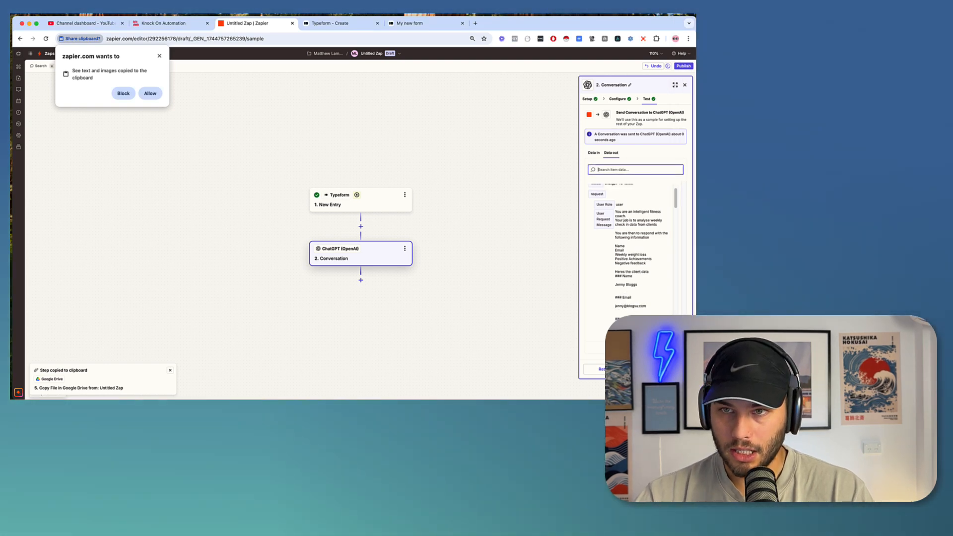
{"action": "scroll", "coordinate": [646, 252], "scroll_direction": "down", "scroll_amount": 2}
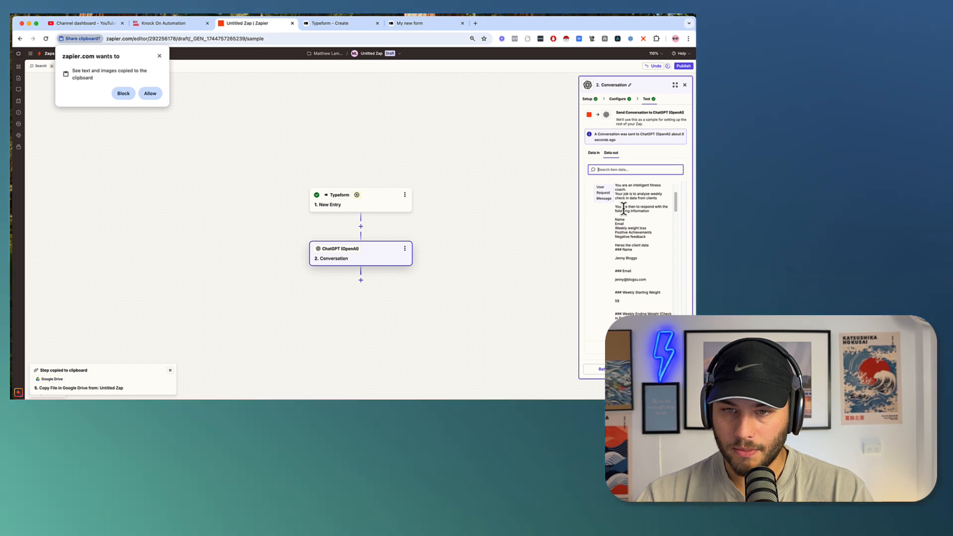
{"action": "scroll", "coordinate": [640, 277], "scroll_direction": "down", "scroll_amount": 4}
{"action": "scroll", "coordinate": [639, 277], "scroll_direction": "down", "scroll_amount": 10}
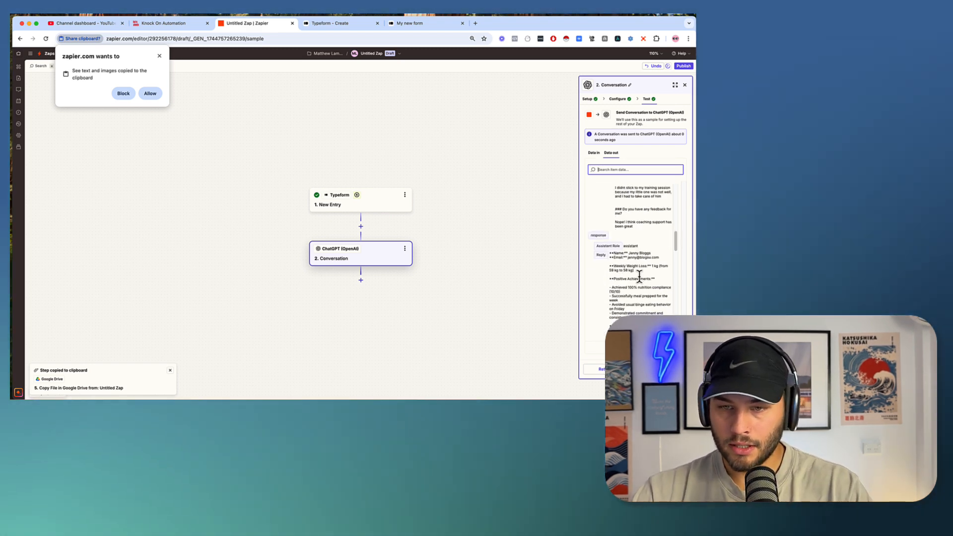
{"action": "scroll", "coordinate": [636, 268], "scroll_direction": "down", "scroll_amount": 3}
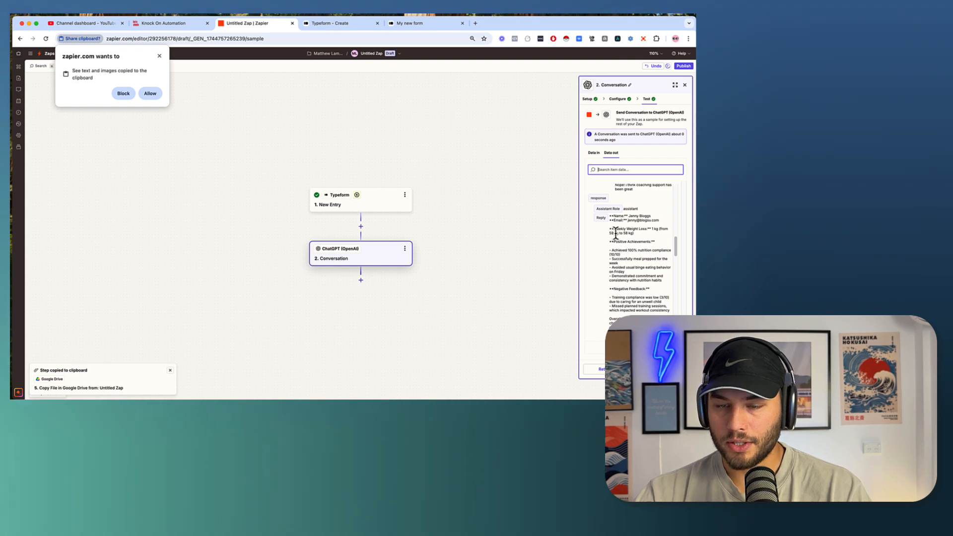
{"action": "scroll", "coordinate": [609, 220], "scroll_direction": "down", "scroll_amount": 1}
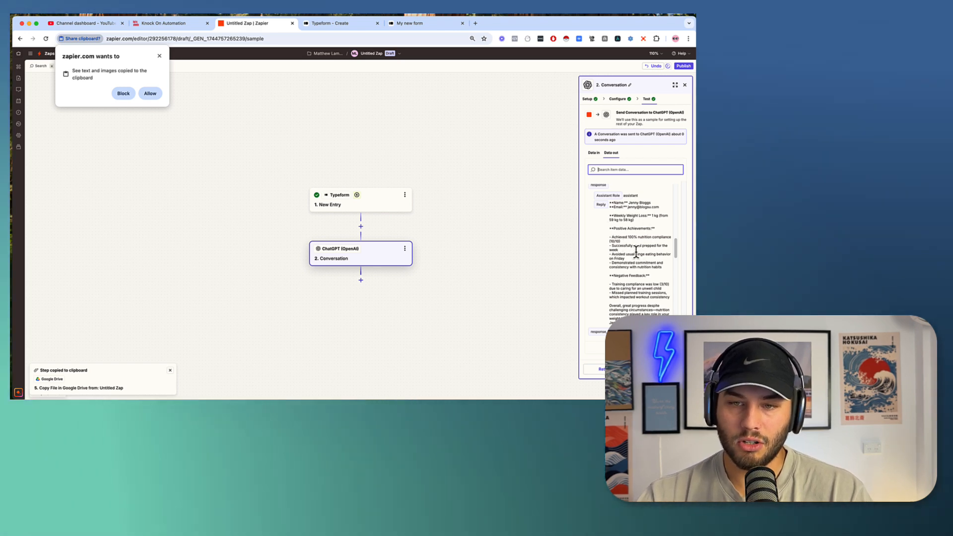
{"action": "scroll", "coordinate": [637, 253], "scroll_direction": "down", "scroll_amount": 3}
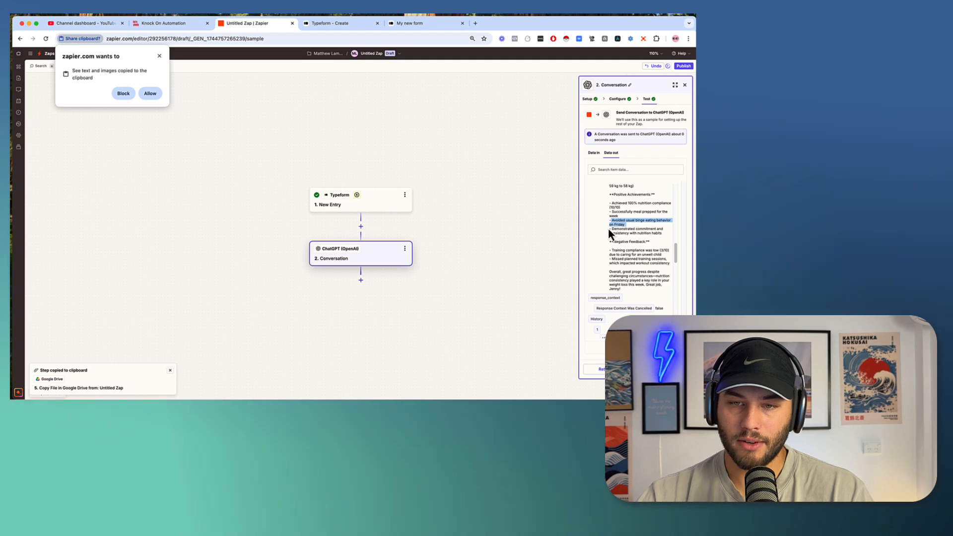
Highlight the reply's consistency achievement, low training compliance feedback and closing summary.
{"action": "left_click_drag", "start_coordinate": [610, 229], "coordinate": [669, 239]}
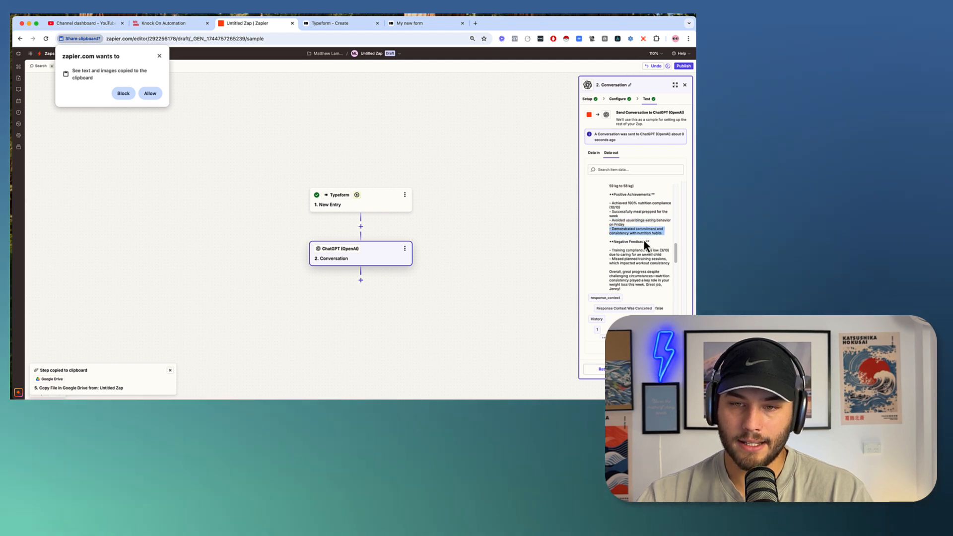
{"action": "scroll", "coordinate": [636, 258], "scroll_direction": "down", "scroll_amount": 1}
{"action": "left_click", "coordinate": [608, 238]}
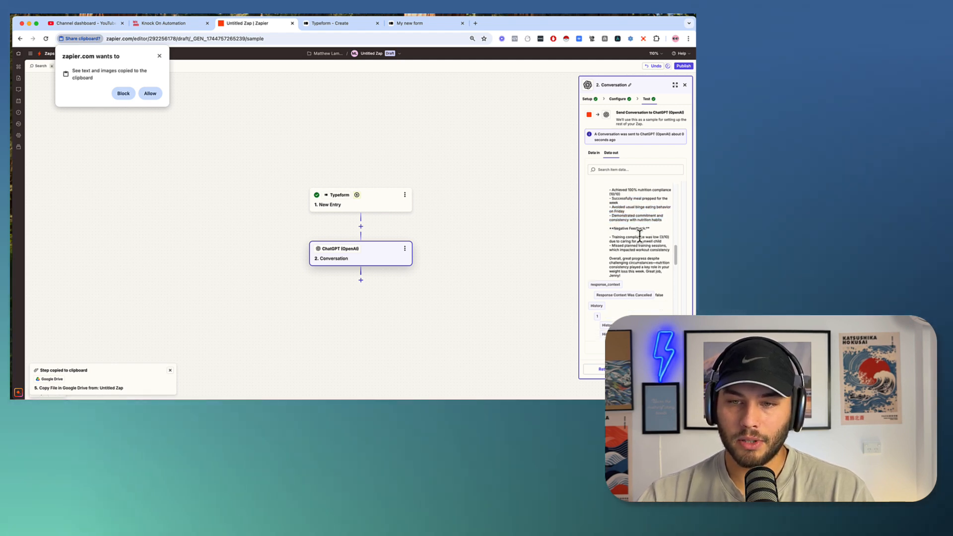
{"action": "left_click_drag", "start_coordinate": [609, 237], "coordinate": [665, 243]}
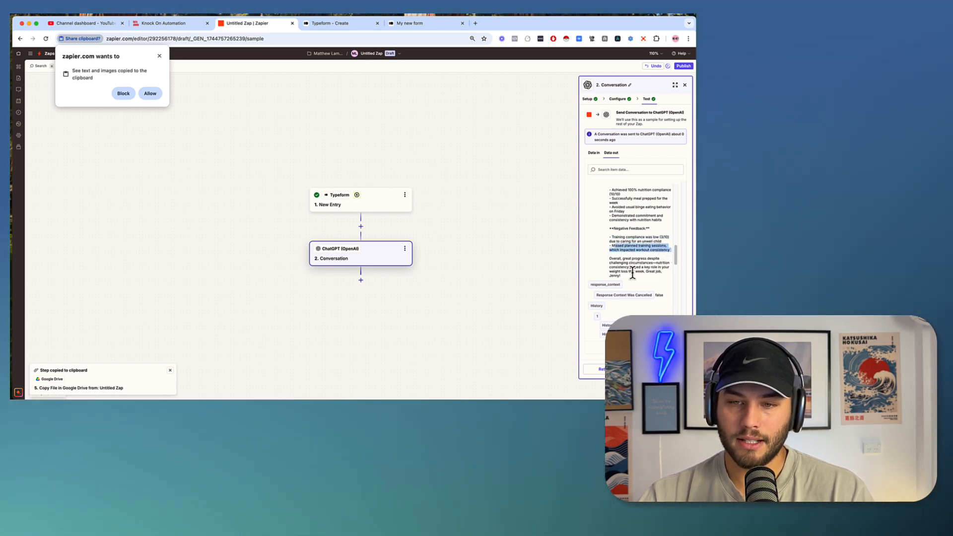
{"action": "scroll", "coordinate": [631, 270], "scroll_direction": "down", "scroll_amount": 1}
{"action": "left_click_drag", "start_coordinate": [638, 265], "coordinate": [639, 263]}
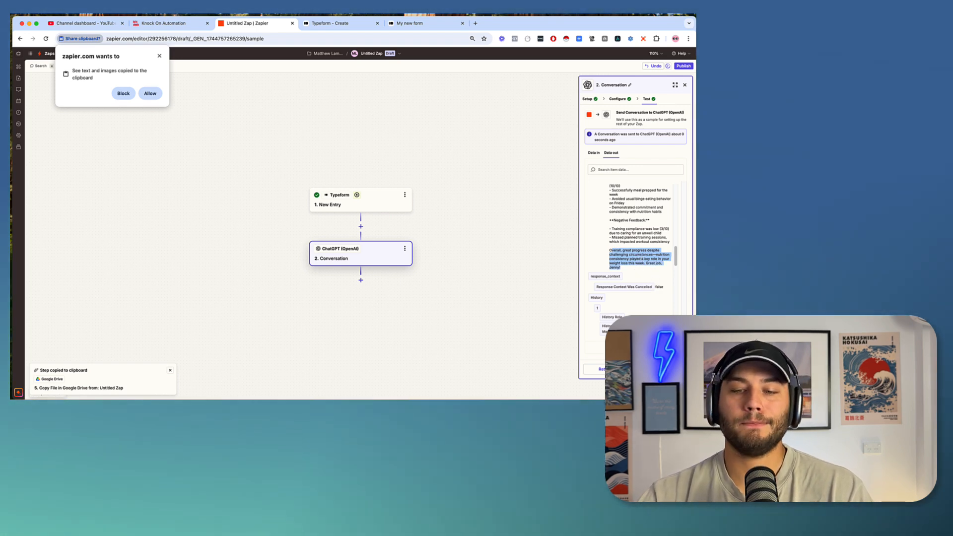
{"action": "left_click_drag", "start_coordinate": [443, 294], "coordinate": [433, 235]}
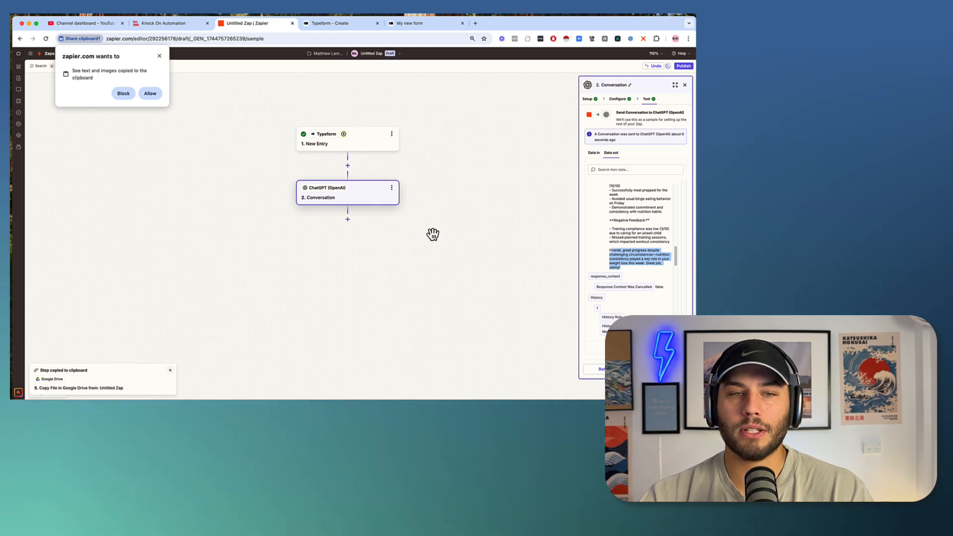
Add an Email by Zapier step after ChatGPT with the Send Outbound Email event.
{"action": "left_click", "coordinate": [348, 220]}
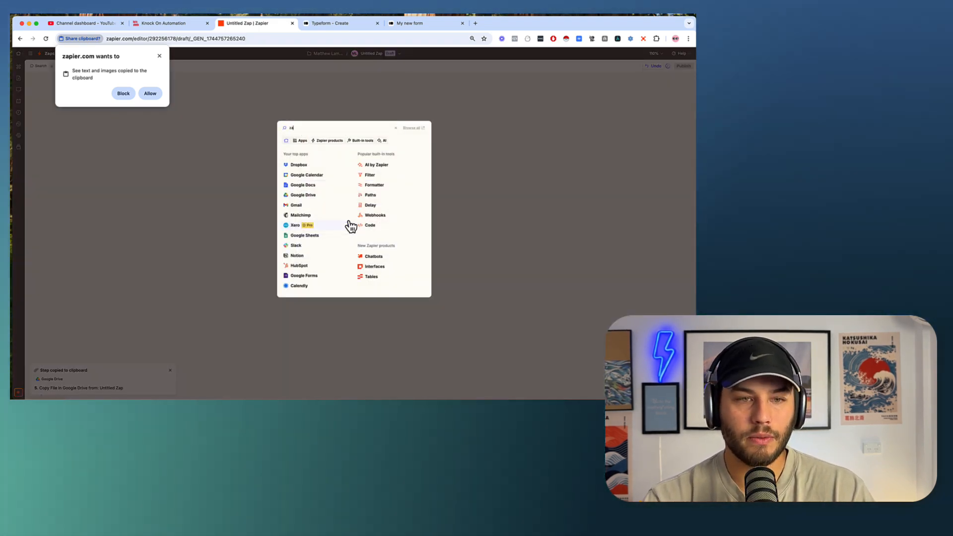
{"action": "type", "text": "zapier"}
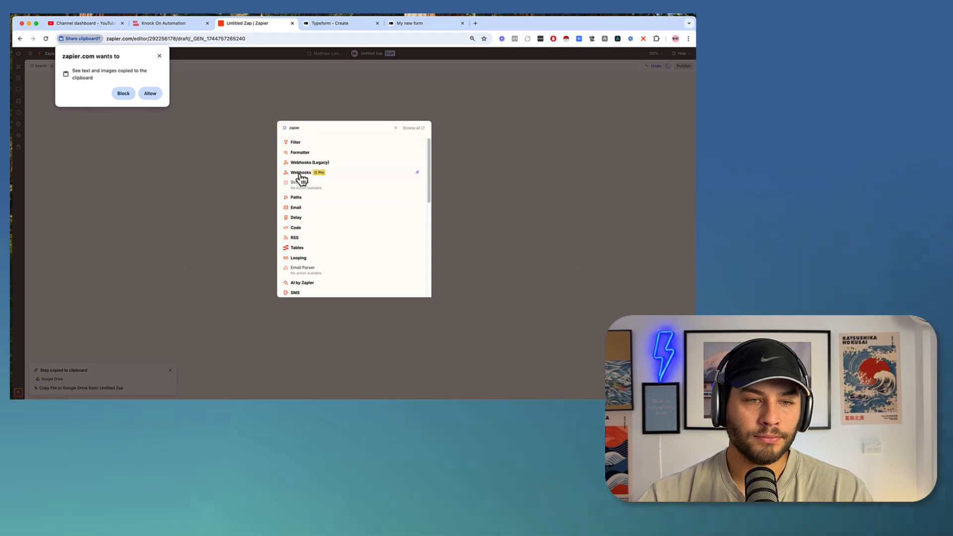
{"action": "left_click", "coordinate": [311, 206]}
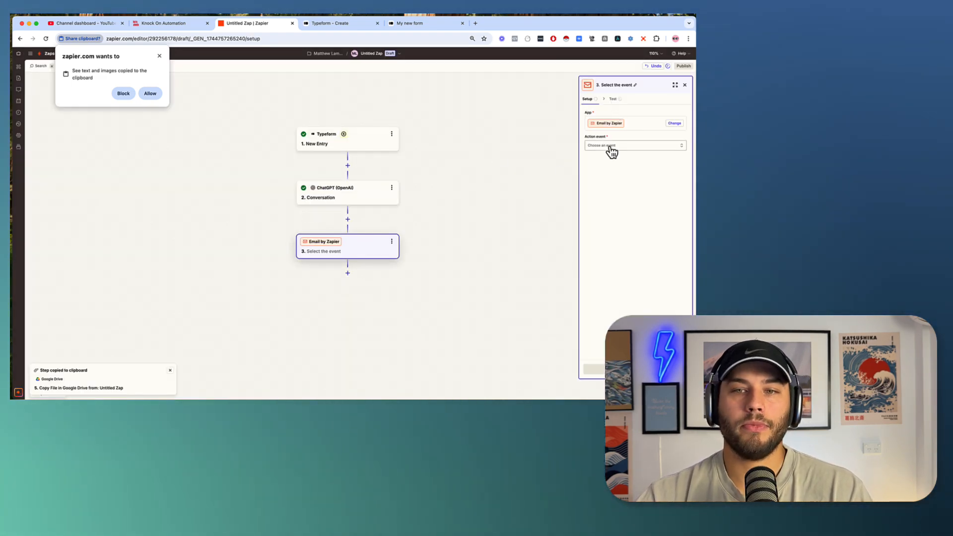
{"action": "left_click", "coordinate": [611, 147]}
{"action": "left_click", "coordinate": [497, 188]}
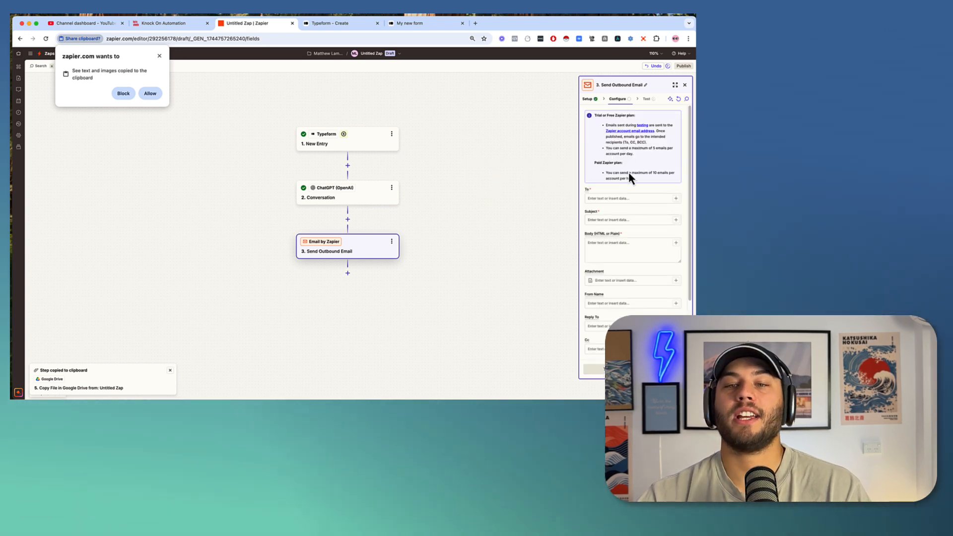
Enter the coach's e-mail address as recipient and set Subject to the Typeform Name plus '- CHECK IN'.
{"action": "left_click", "coordinate": [620, 198]}
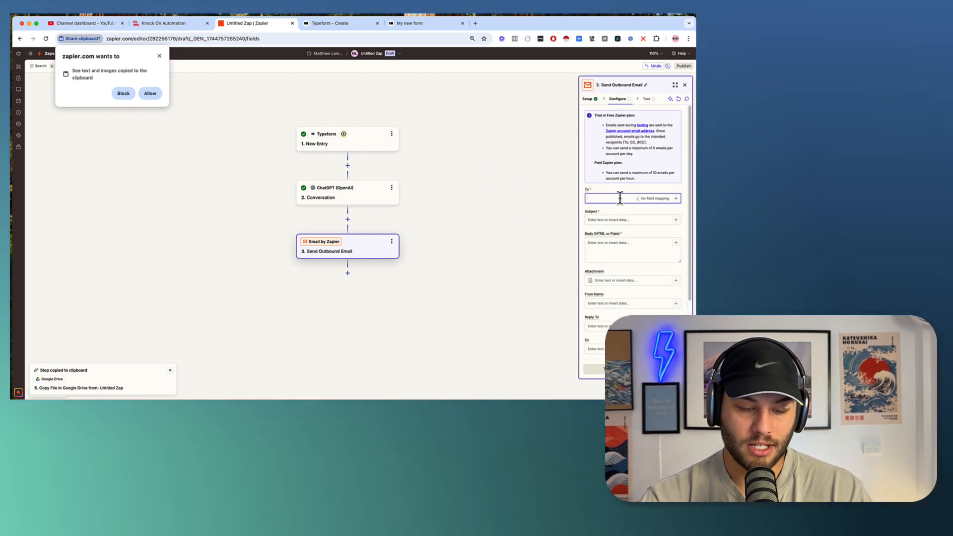
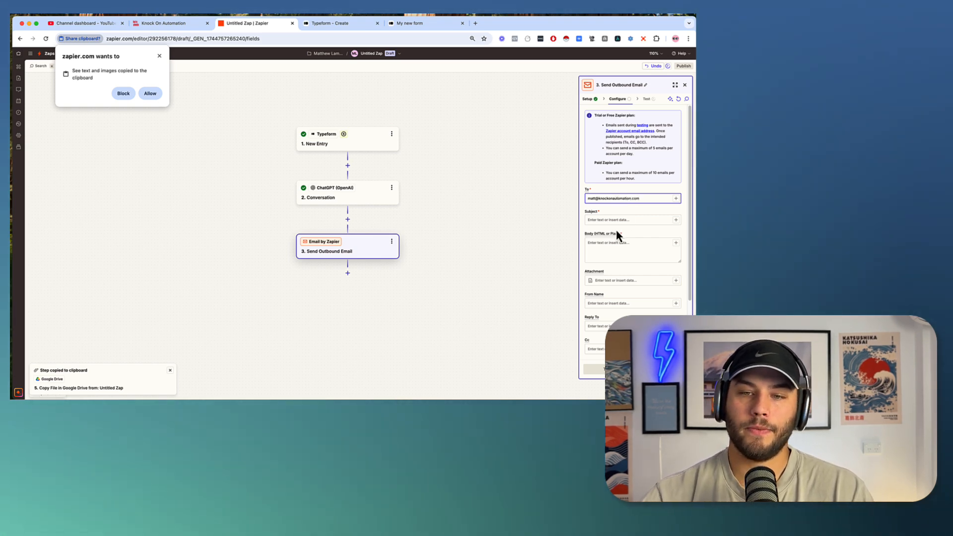
{"action": "left_click", "coordinate": [616, 220]}
{"action": "type", "text": "/name"}
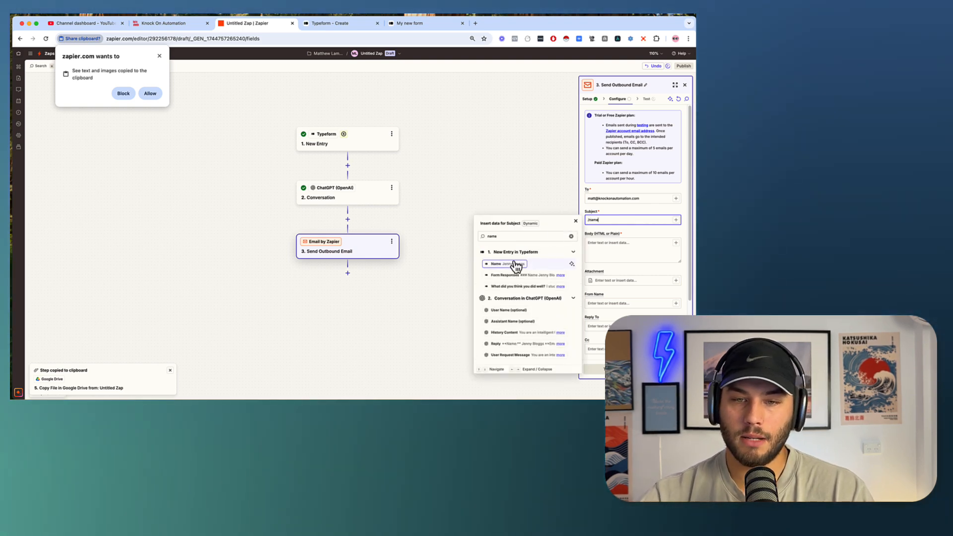
{"action": "left_click", "coordinate": [512, 264]}
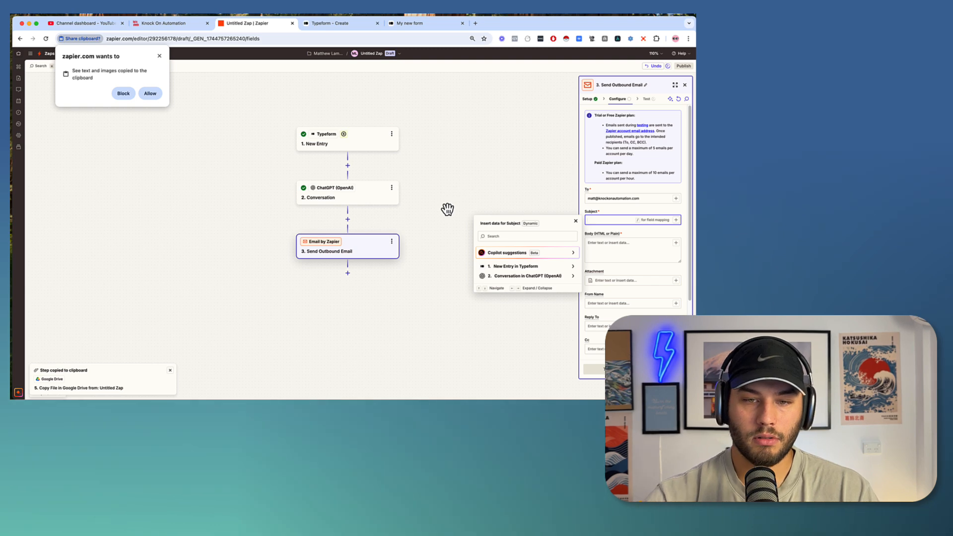
{"action": "left_click", "coordinate": [545, 268]}
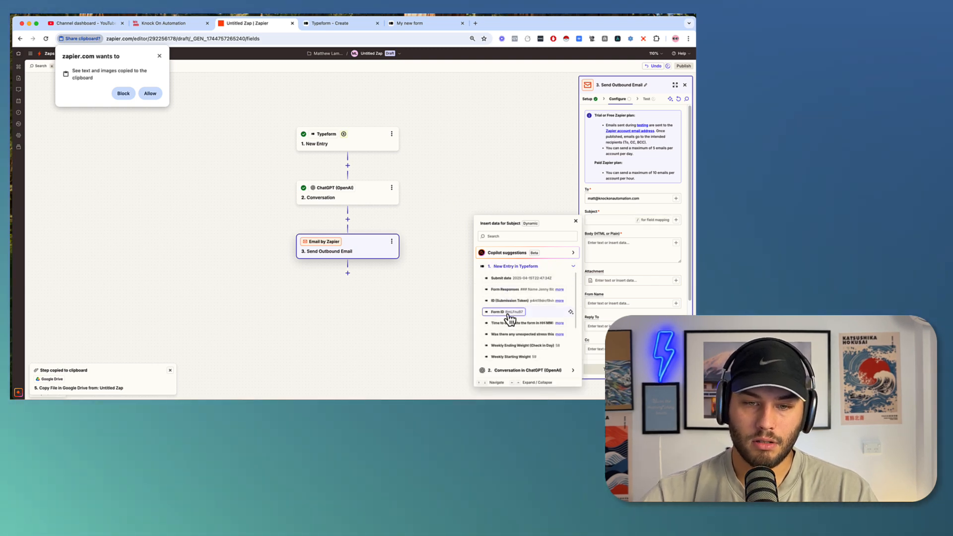
{"action": "left_click", "coordinate": [509, 236]}
{"action": "type", "text": "name"}
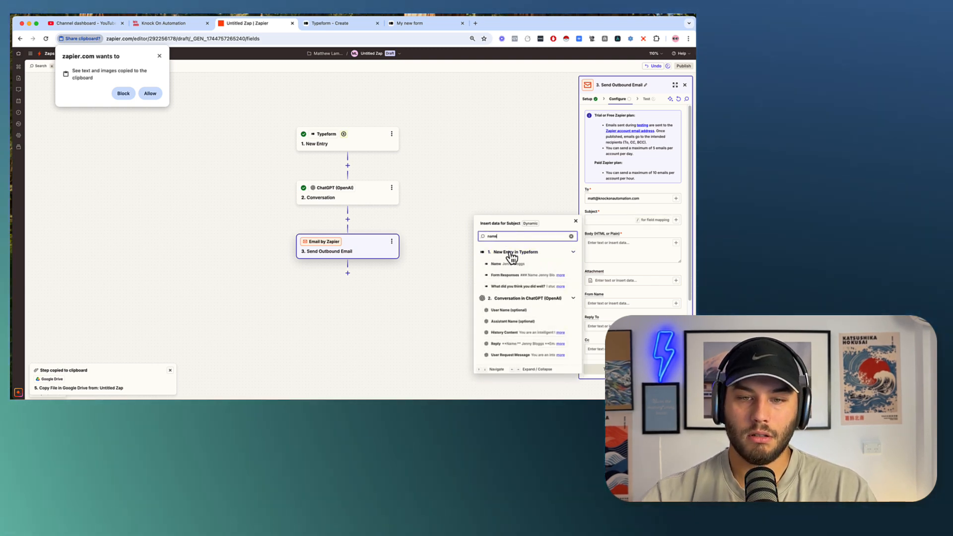
{"action": "left_click", "coordinate": [501, 267]}
{"action": "type", "text": "-"}
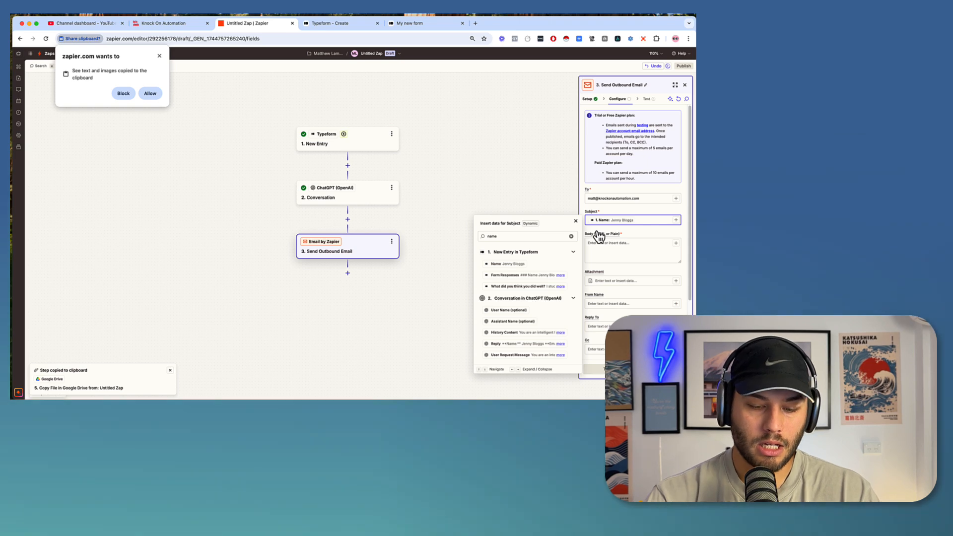
{"action": "type", "text": " CHECK IN"}
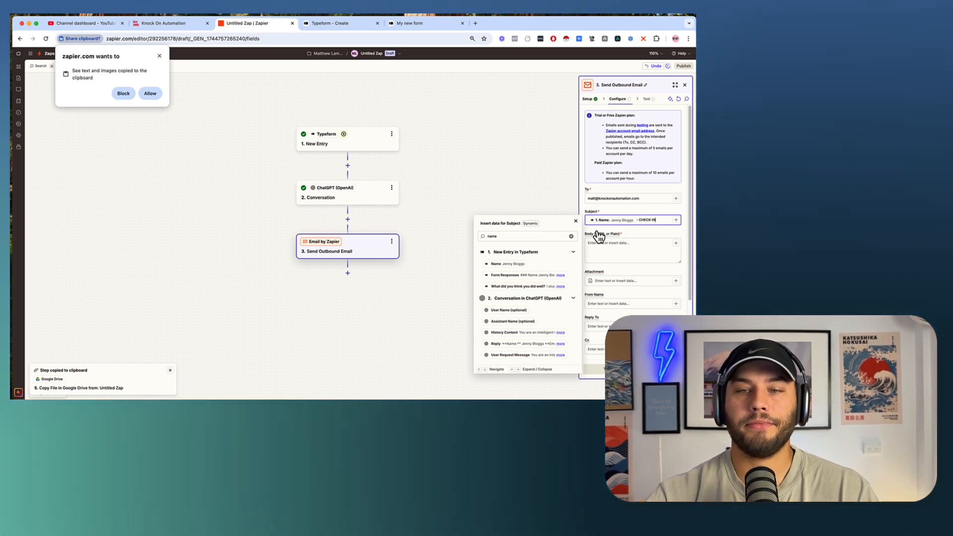
{"action": "left_click", "coordinate": [600, 249]}
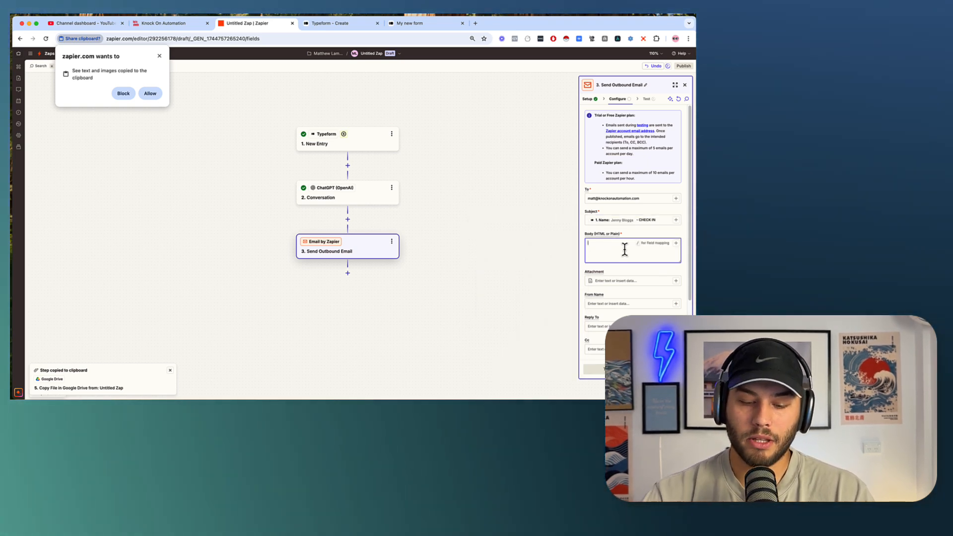
Map the ChatGPT Conversation Reply field into the outbound email's Body.
{"action": "type", "text": "/"}
{"action": "left_click", "coordinate": [540, 297]}
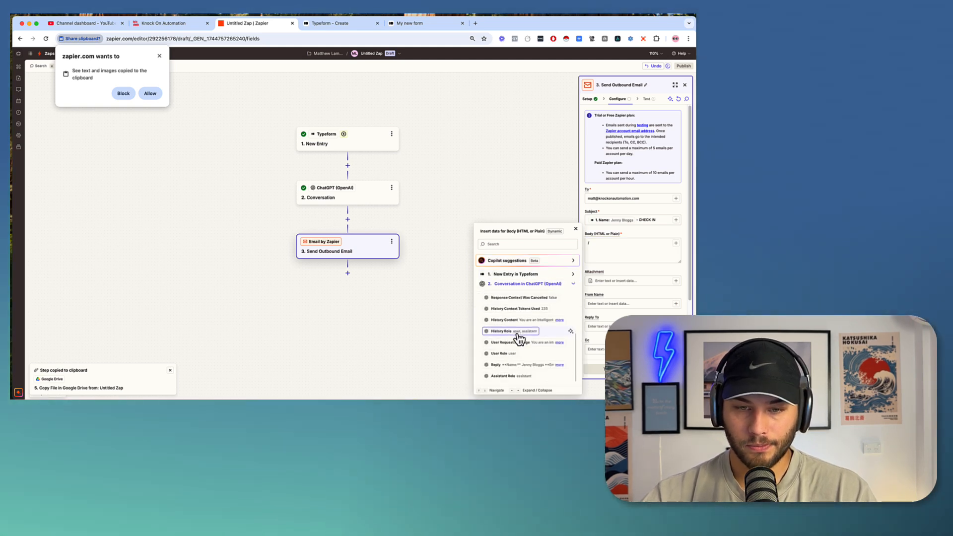
{"action": "left_click", "coordinate": [506, 366]}
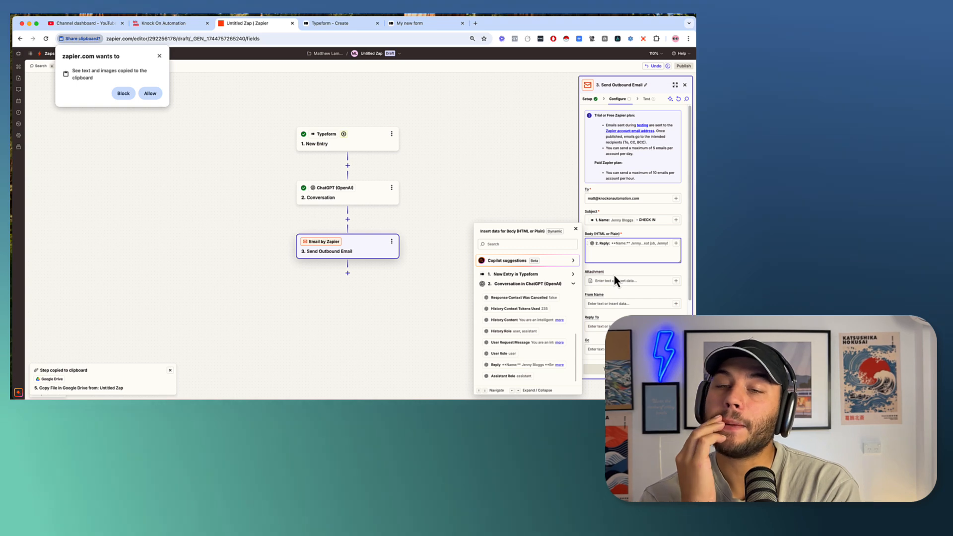
{"action": "left_click", "coordinate": [486, 165]}
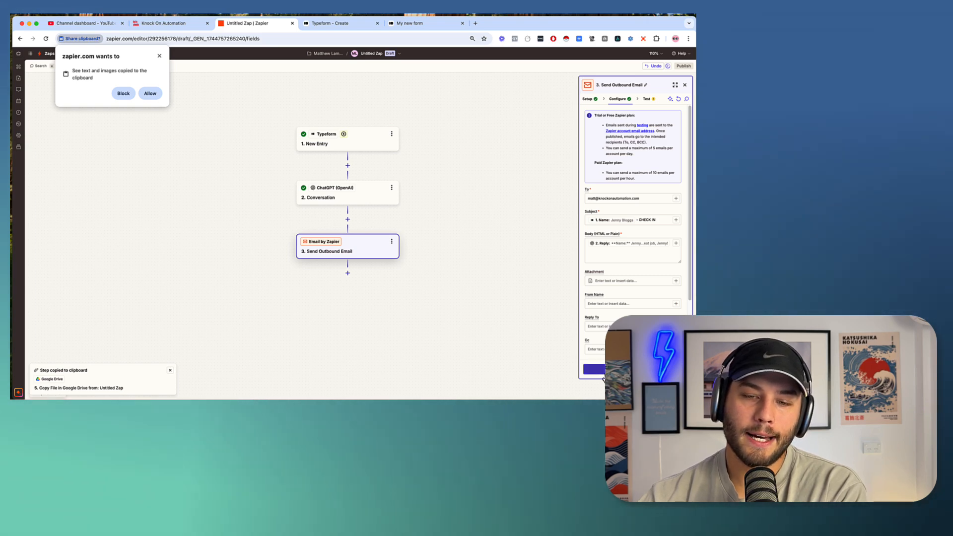
Continue to the email step's test preview and dismiss the clipboard access popup.
{"action": "left_click", "coordinate": [595, 370]}
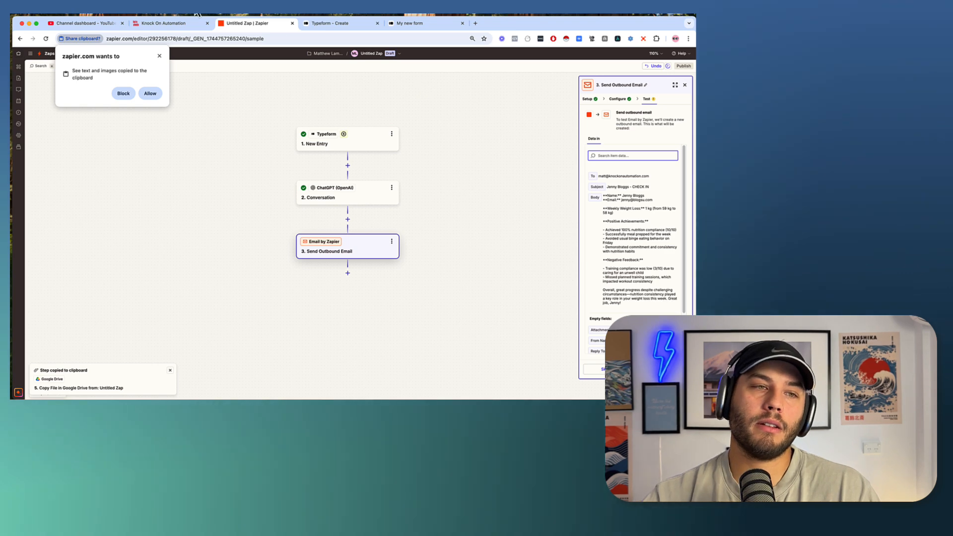
{"action": "left_click", "coordinate": [159, 55]}
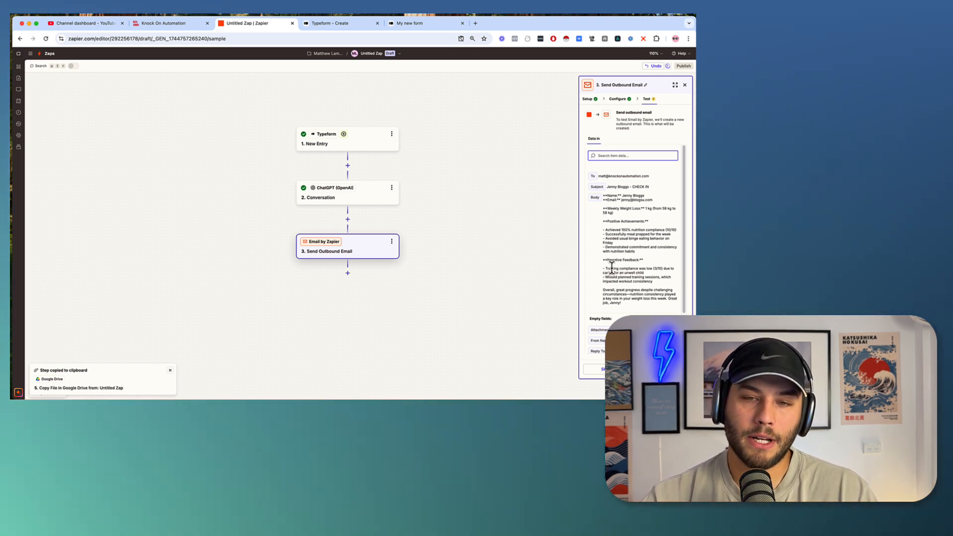
Add a prompt note: if compliant but weight unchanged, suggest a revised macro drop.
{"action": "left_click", "coordinate": [360, 194]}
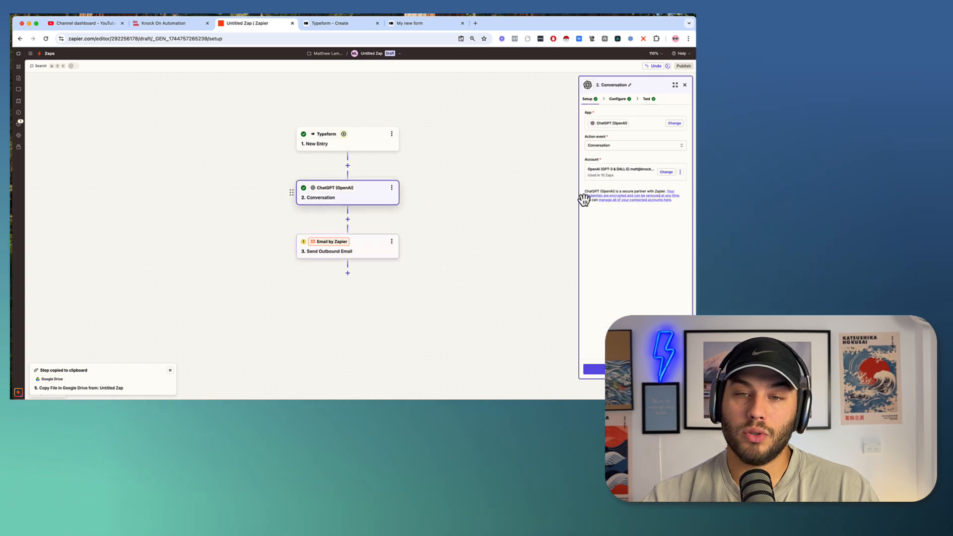
{"action": "left_click", "coordinate": [618, 99]}
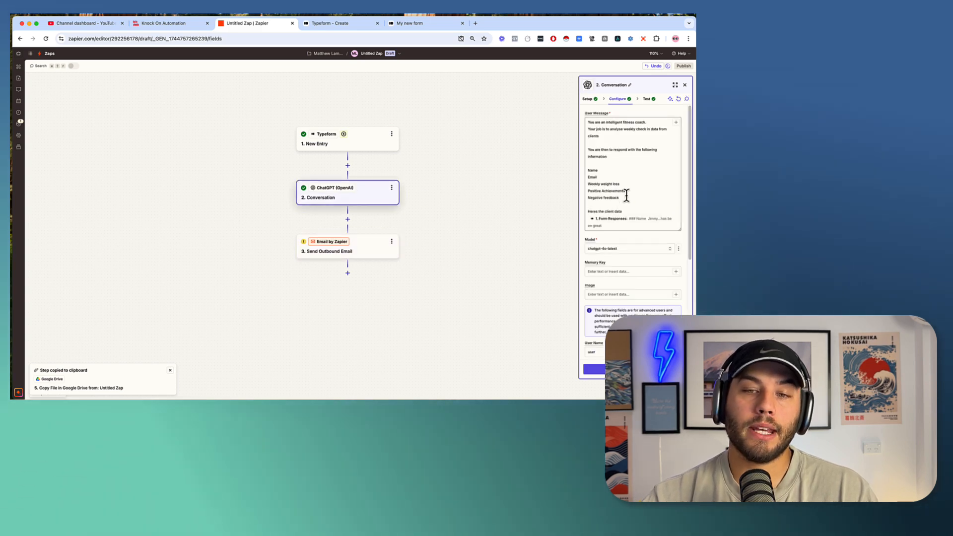
{"action": "scroll", "coordinate": [621, 194], "scroll_direction": "down", "scroll_amount": 5}
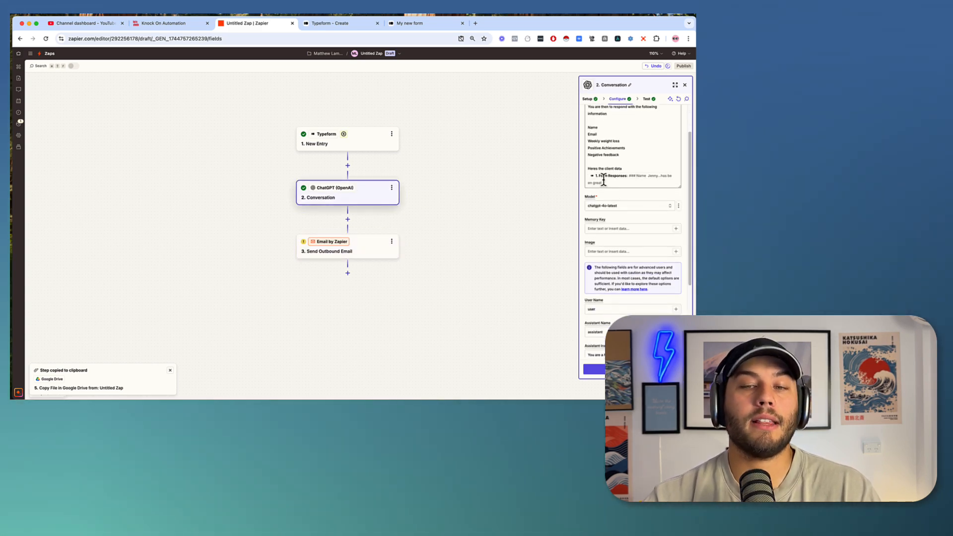
{"action": "left_click", "coordinate": [641, 155]}
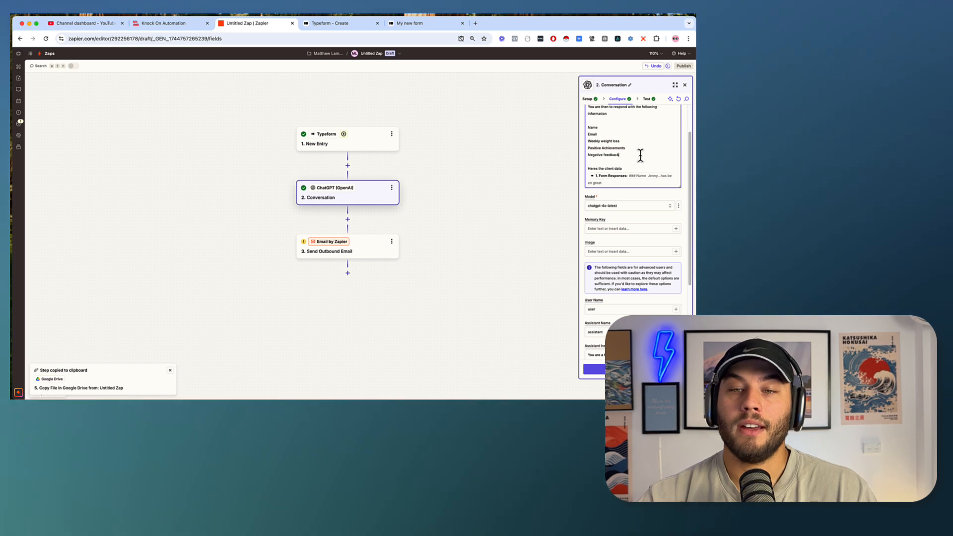
{"action": "key", "text": "Return"}
{"action": "key", "text": "Return"}
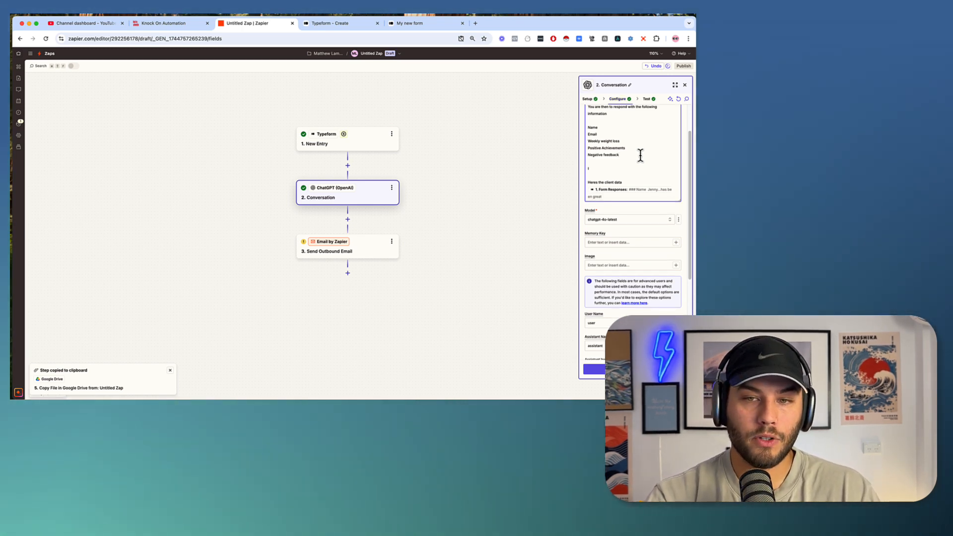
{"action": "type", "text": "NO"}
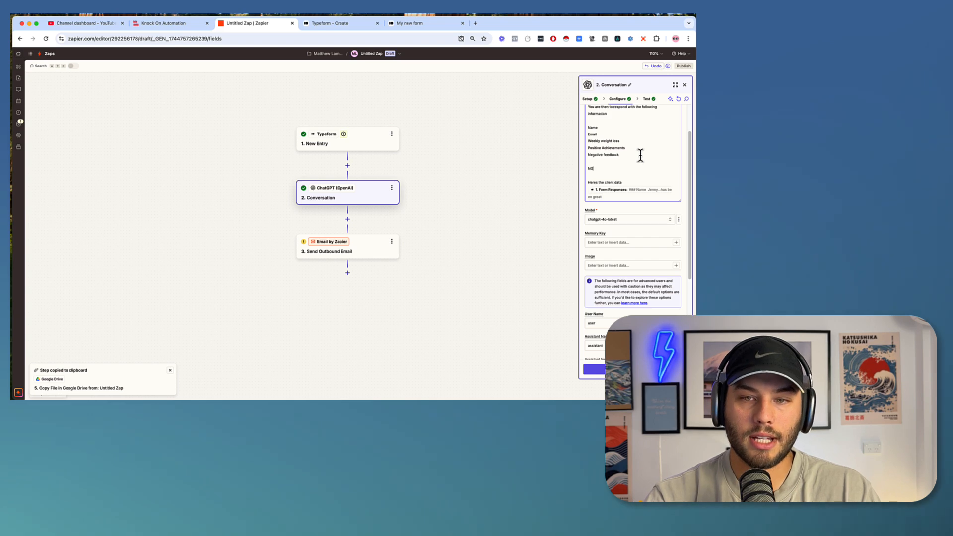
{"action": "type", "text": "TE: If the"}
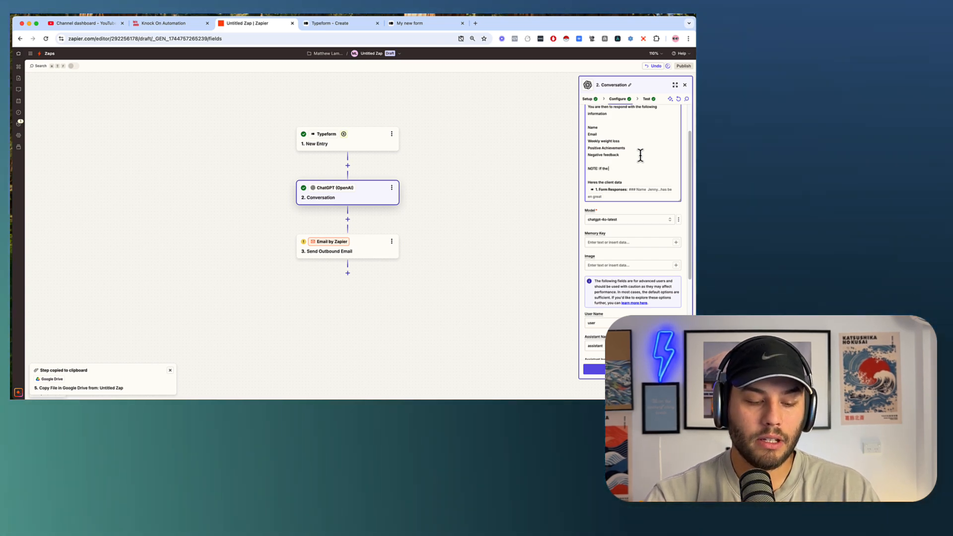
{"action": "type", "text": " client d"}
{"action": "type", "text": "as"}
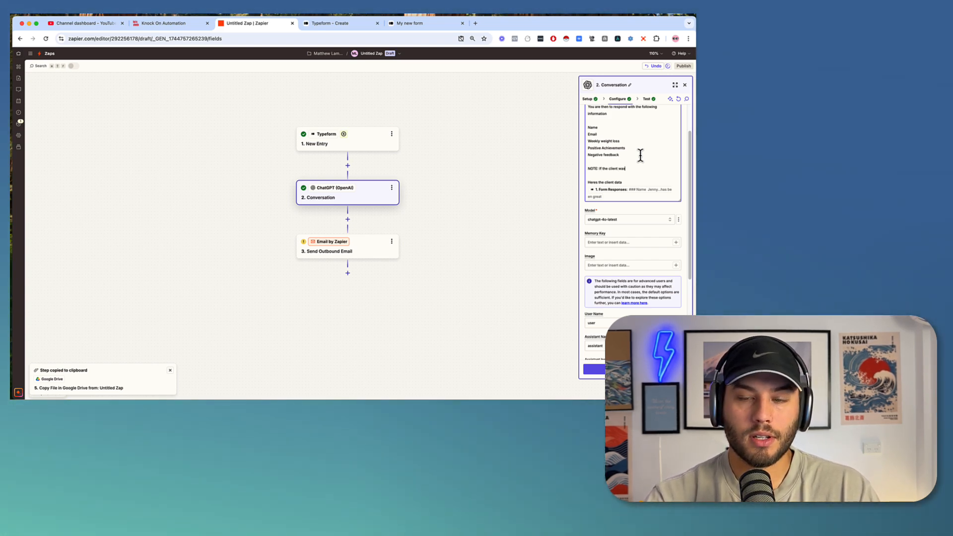
{"action": "type", "text": " compliant to the"}
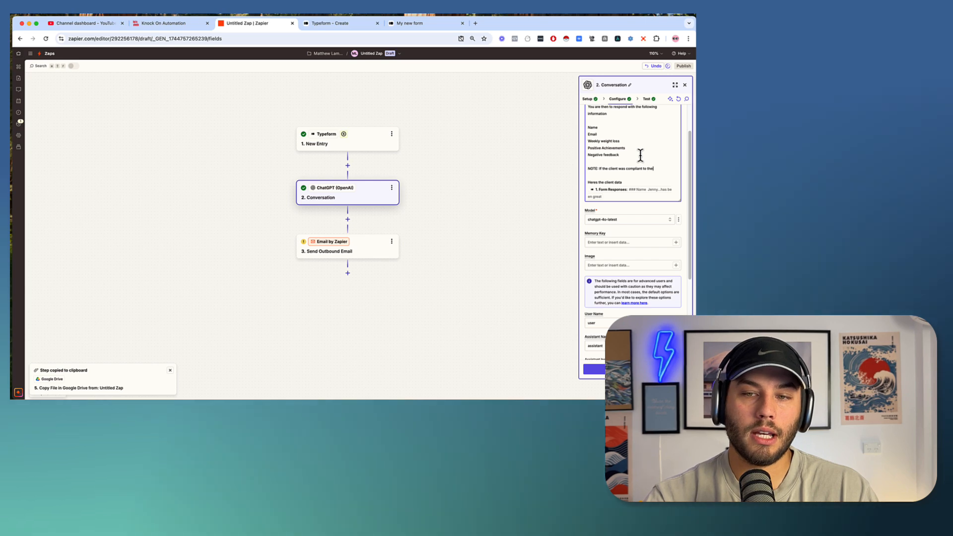
{"action": "type", "text": "ir training but"}
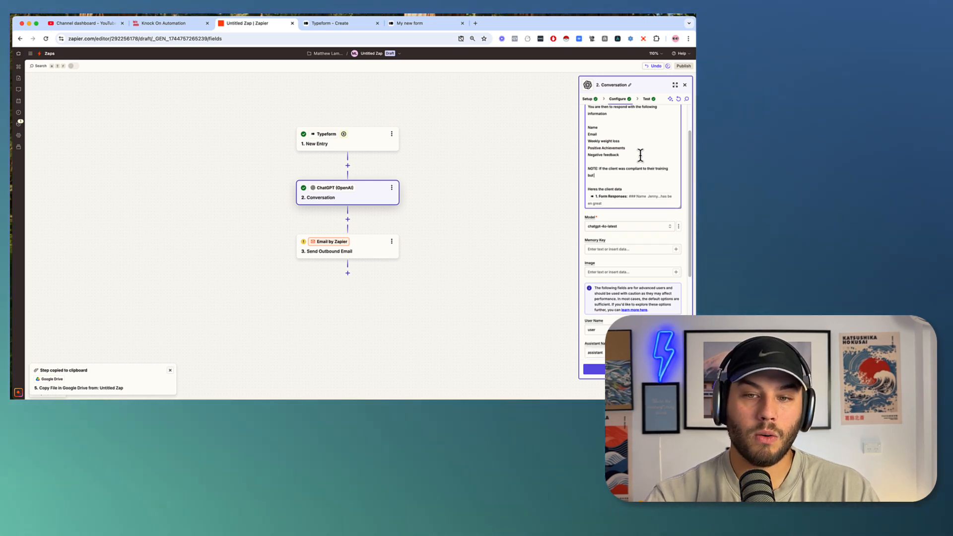
{"action": "type", "text": " weight didnt"}
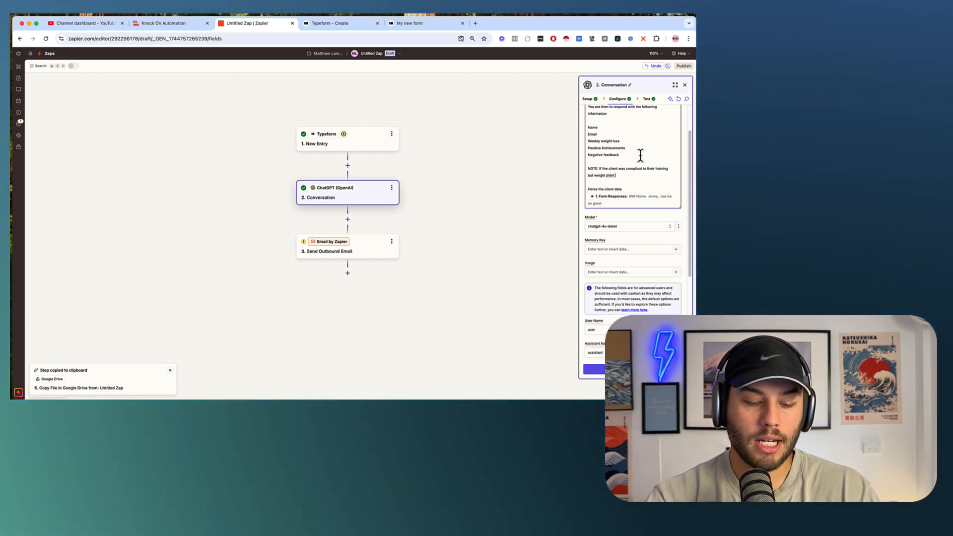
{"action": "type", "text": " change, sug"}
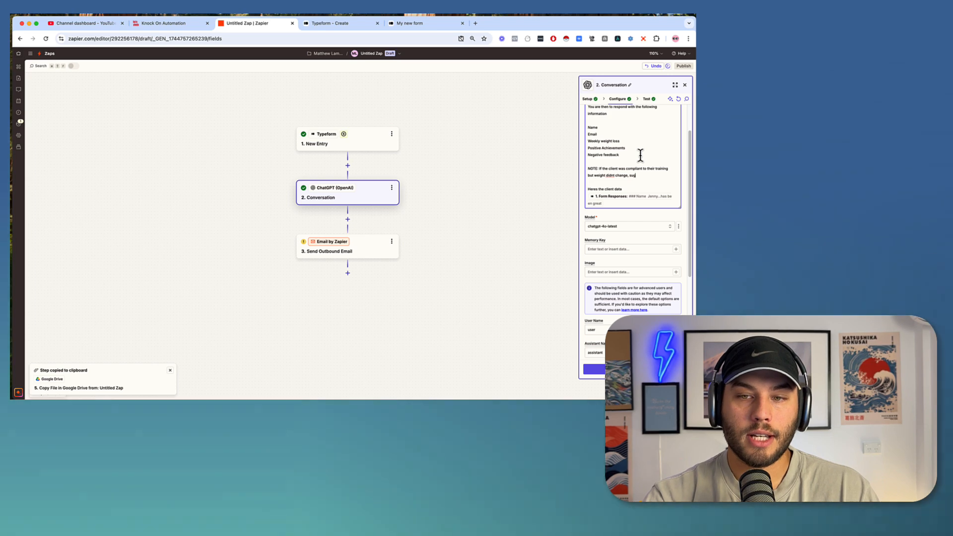
{"action": "type", "text": "gest a"}
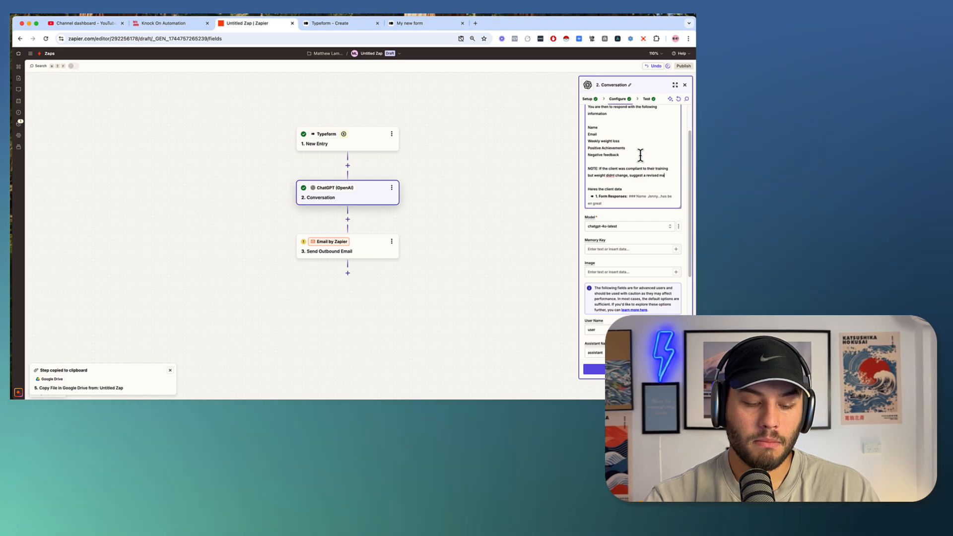
{"action": "type", "text": "revised macro"}
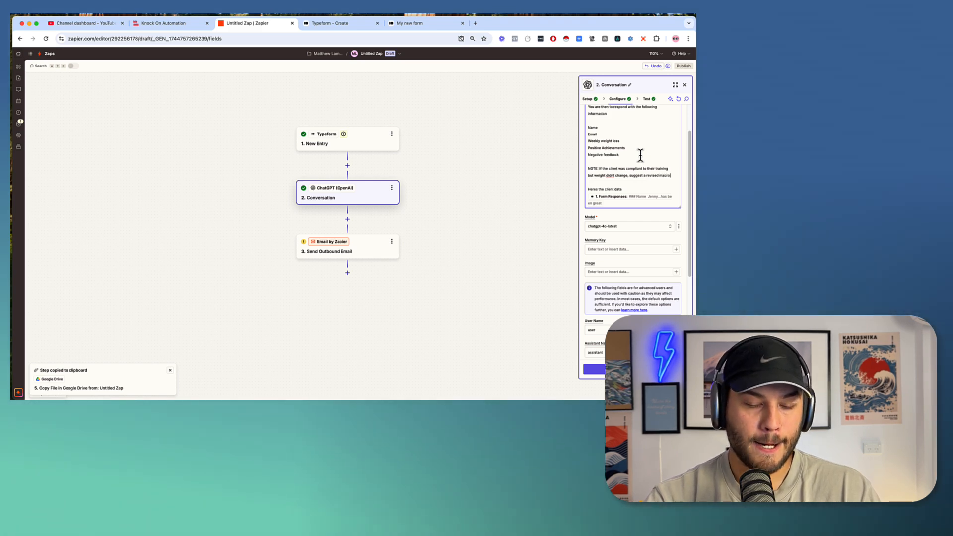
{"action": "type", "text": " drop"}
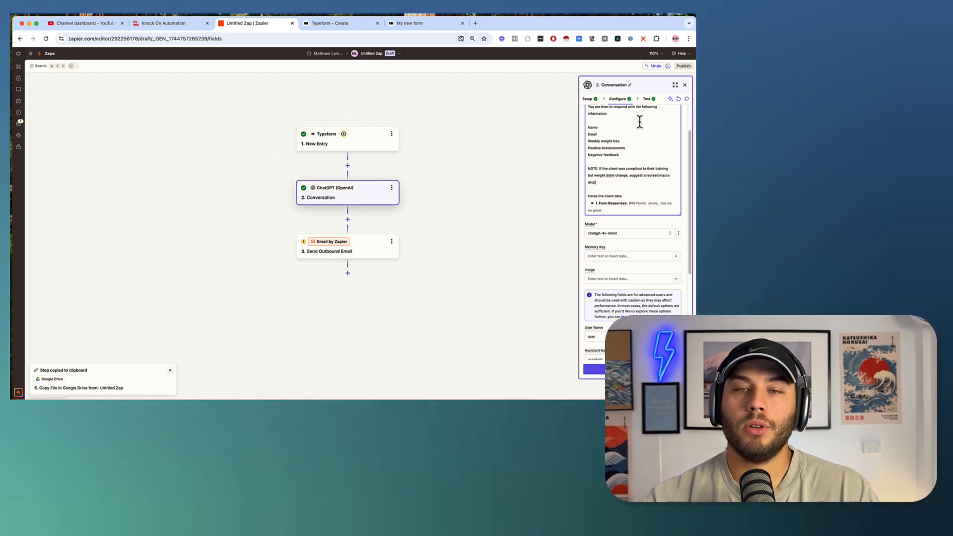
Add a 'Weekly Macro Consumption' line under Negative feedback, then go to the Typeform editor.
{"action": "scroll", "coordinate": [640, 121], "scroll_direction": "up", "scroll_amount": 1}
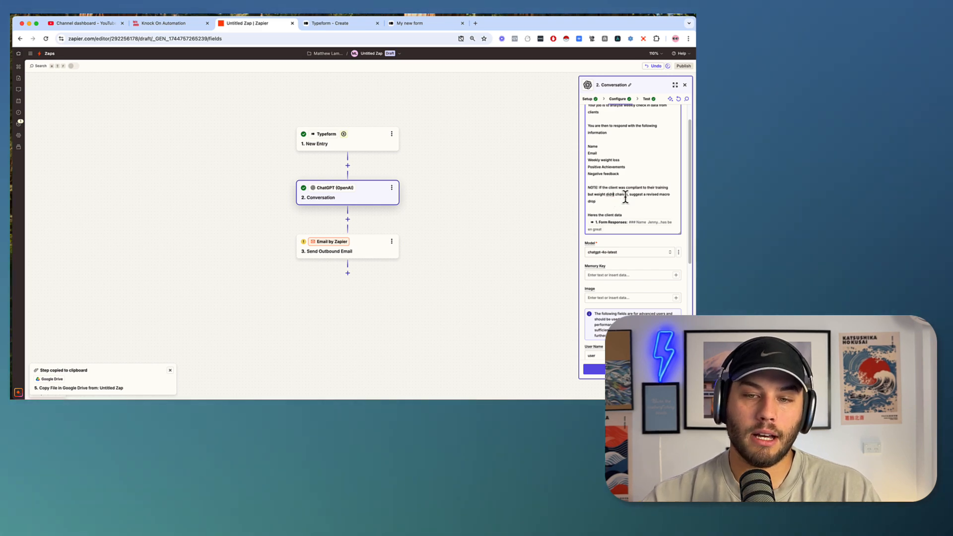
{"action": "type", "text": "'"}
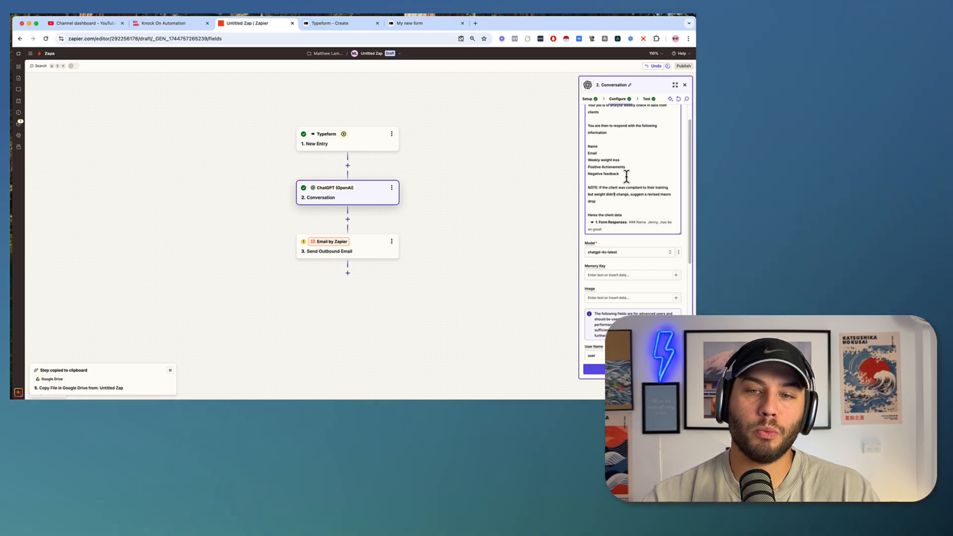
{"action": "key", "text": "Return"}
{"action": "type", "text": "Week"}
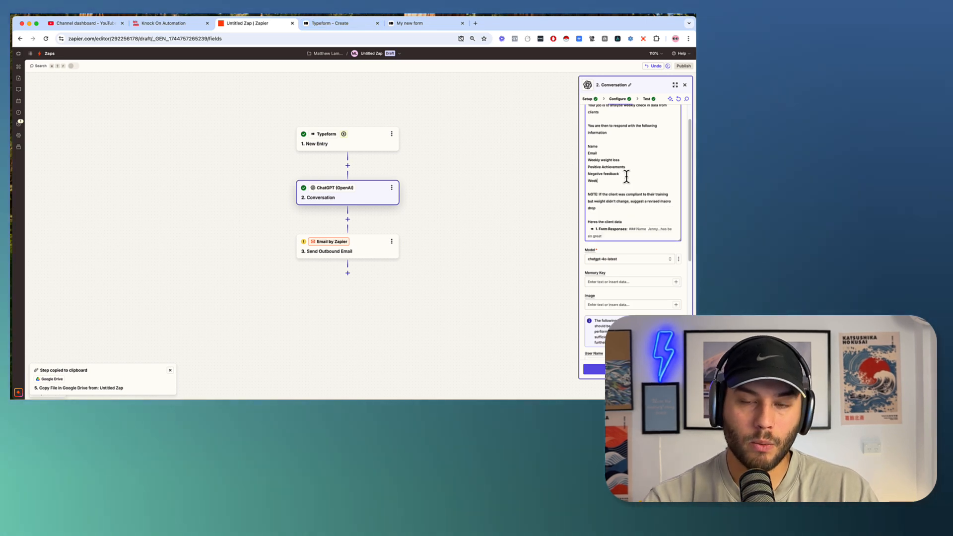
{"action": "type", "text": "ly Macro Consumption"}
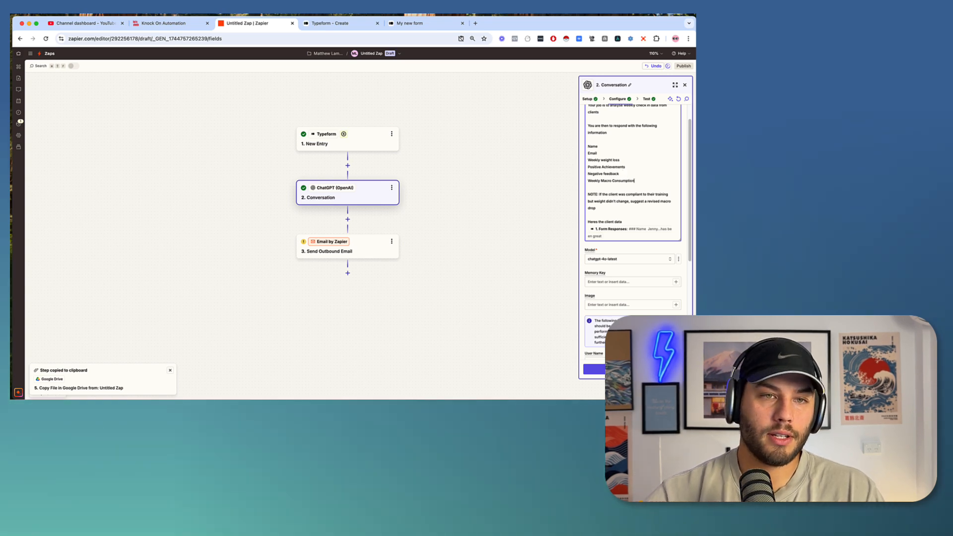
{"action": "left_click", "coordinate": [332, 23]}
Add short-text question 11 'What was your weekly macro goal' described '(daily intake x 7)'.
{"action": "left_click", "coordinate": [483, 147]}
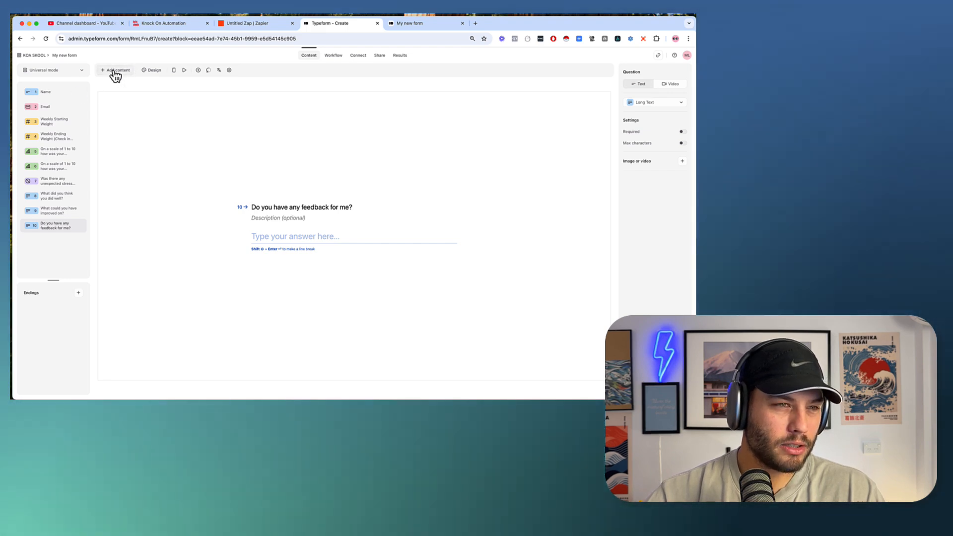
{"action": "left_click", "coordinate": [114, 71]}
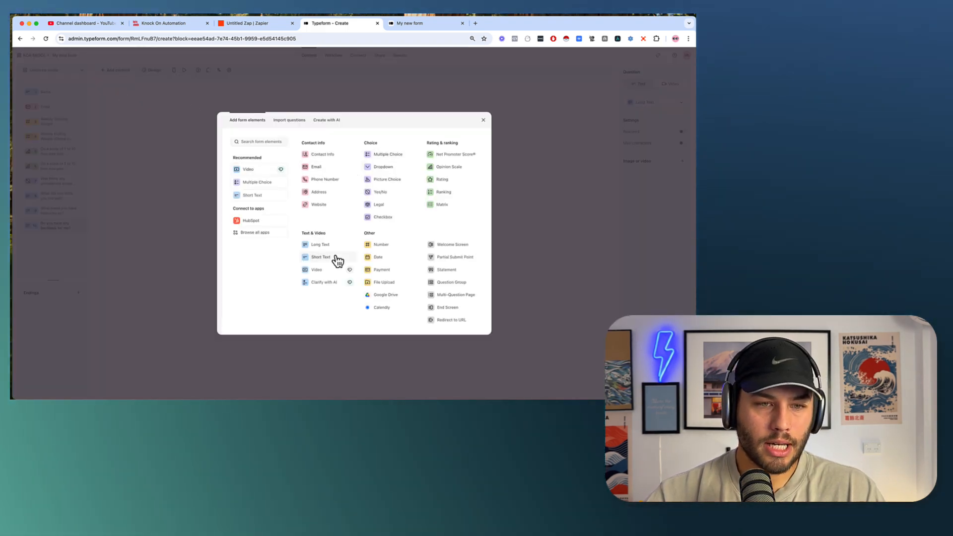
{"action": "left_click", "coordinate": [318, 258]}
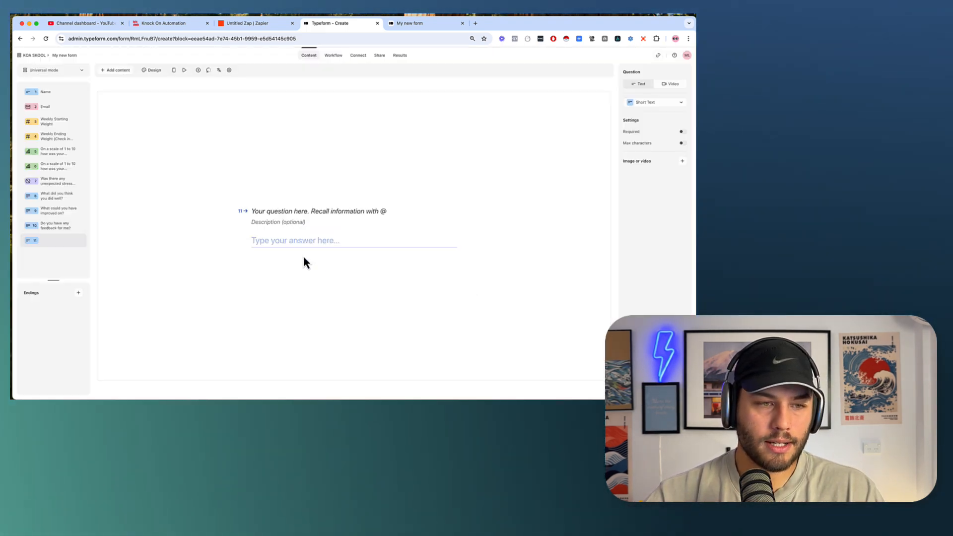
{"action": "left_click", "coordinate": [256, 211]}
{"action": "type", "text": "What was"}
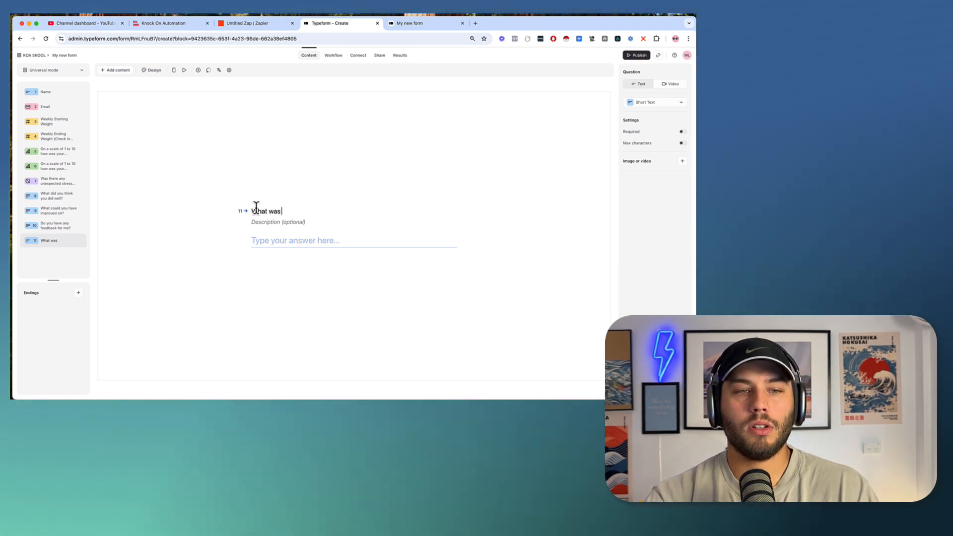
{"action": "type", "text": " your weekly macc"}
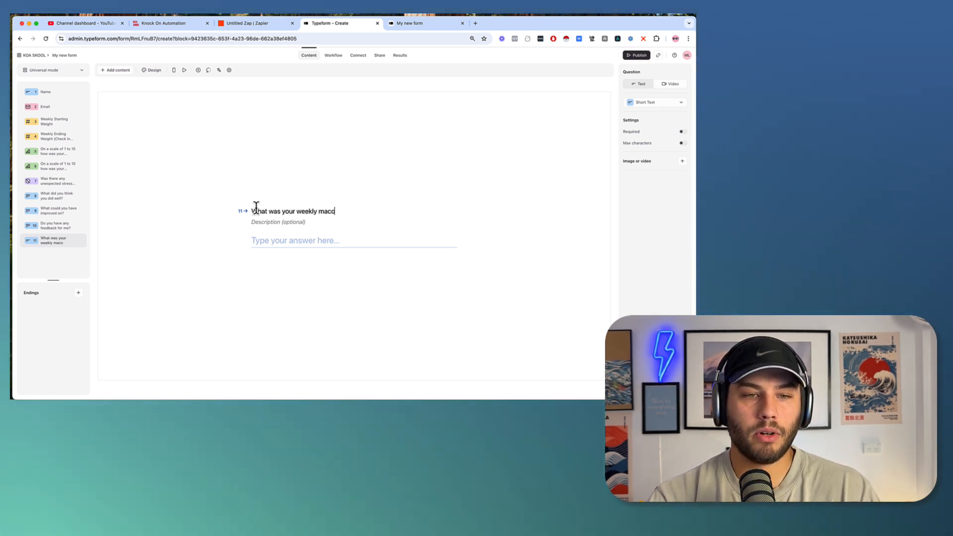
{"action": "key", "text": "BackSpace"}
{"action": "type", "text": "ro goal ?"}
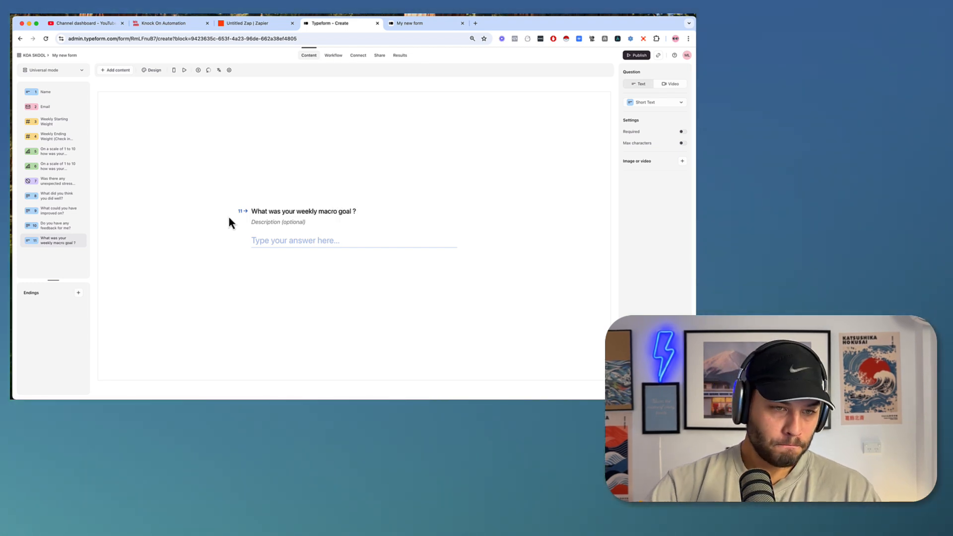
{"action": "left_click", "coordinate": [273, 222]}
{"action": "type", "text": "(dai"}
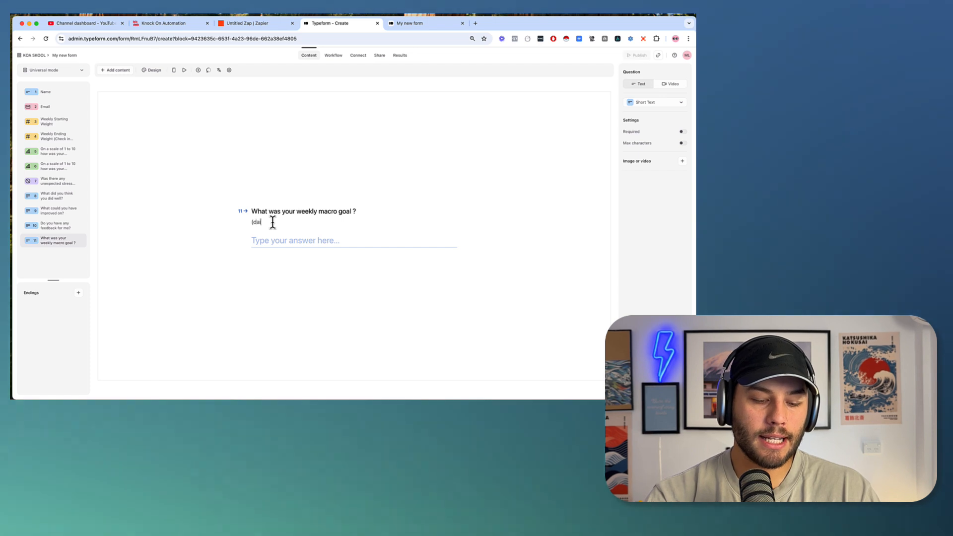
{"action": "type", "text": "ly intake x"}
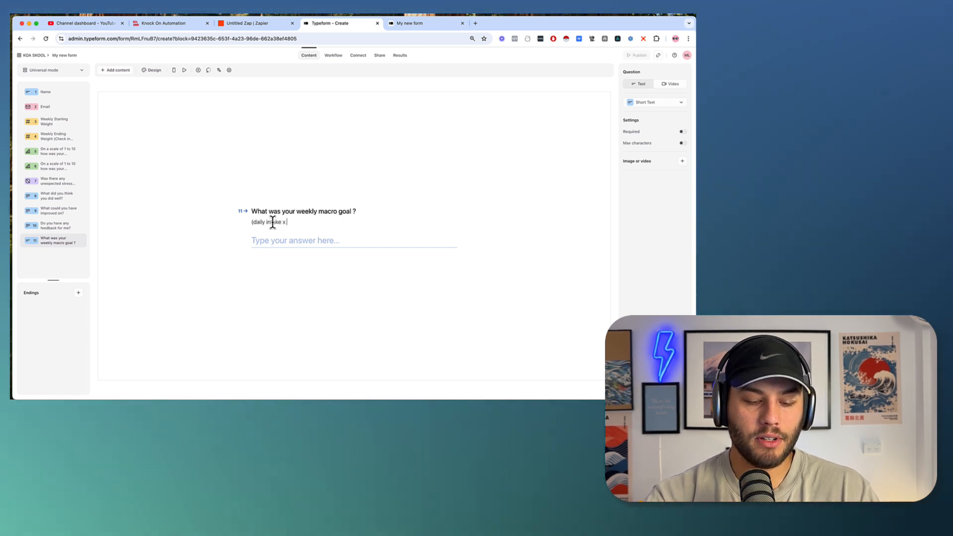
{"action": "type", "text": " 7)"}
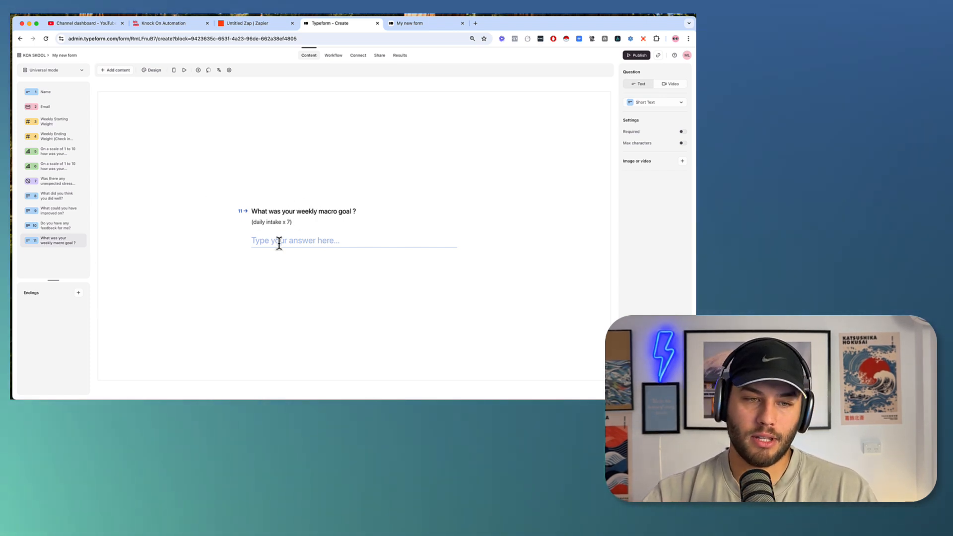
Add short-text question 12 'Actual weekly calorie consumption' and publish the form.
{"action": "left_click", "coordinate": [115, 70]}
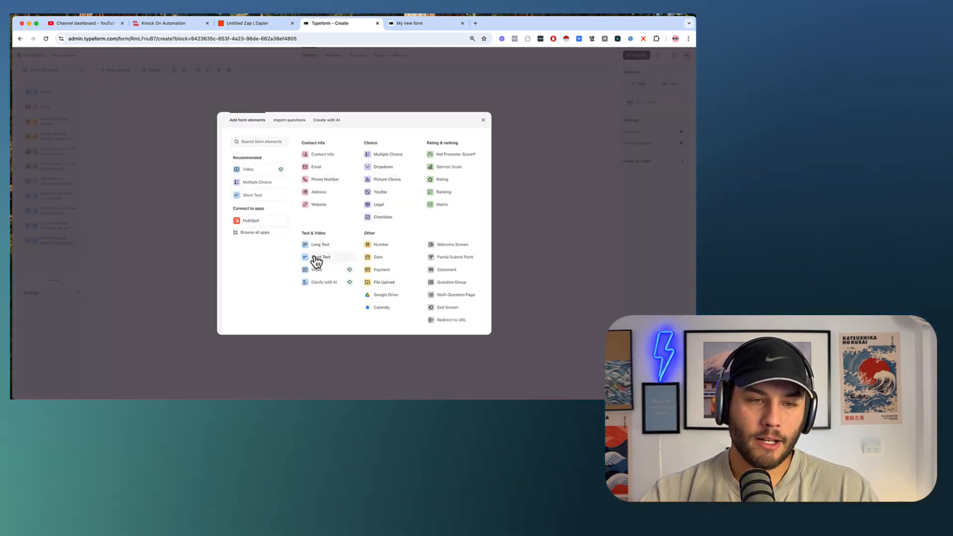
{"action": "left_click", "coordinate": [318, 257]}
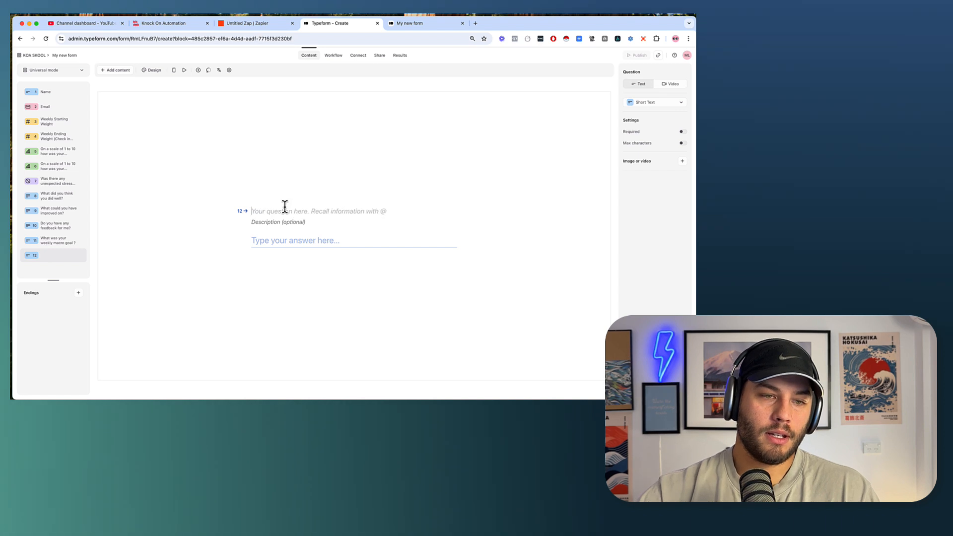
{"action": "type", "text": "Actual"}
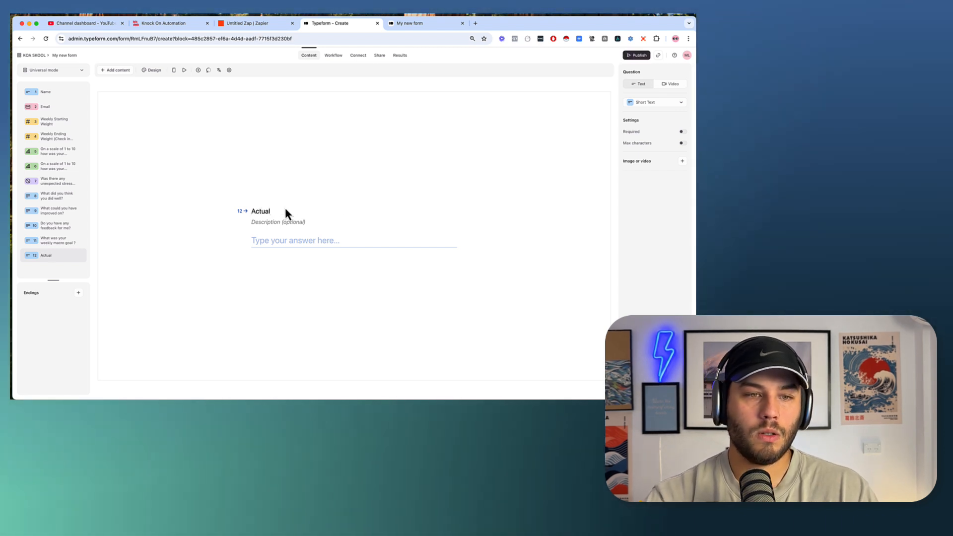
{"action": "type", "text": " weekly cal"}
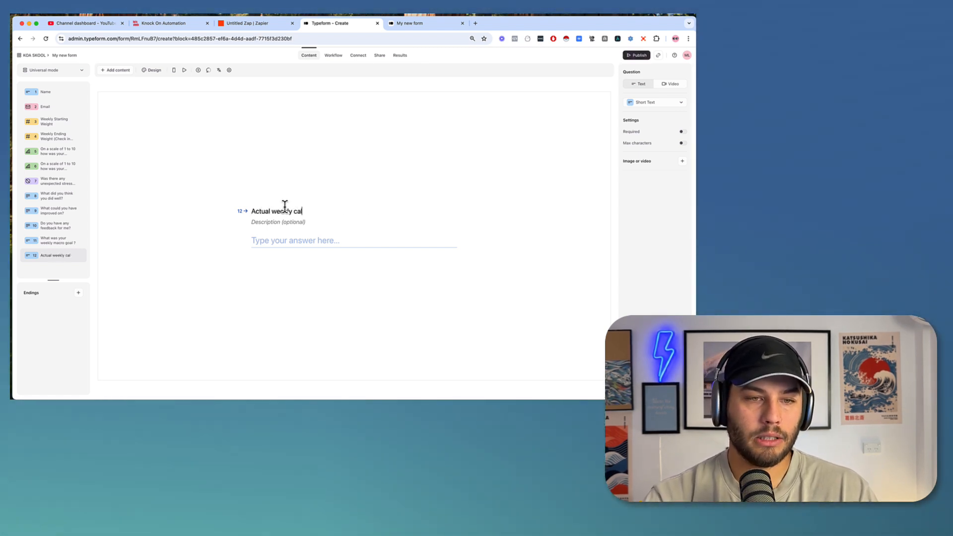
{"action": "type", "text": "orie consum"}
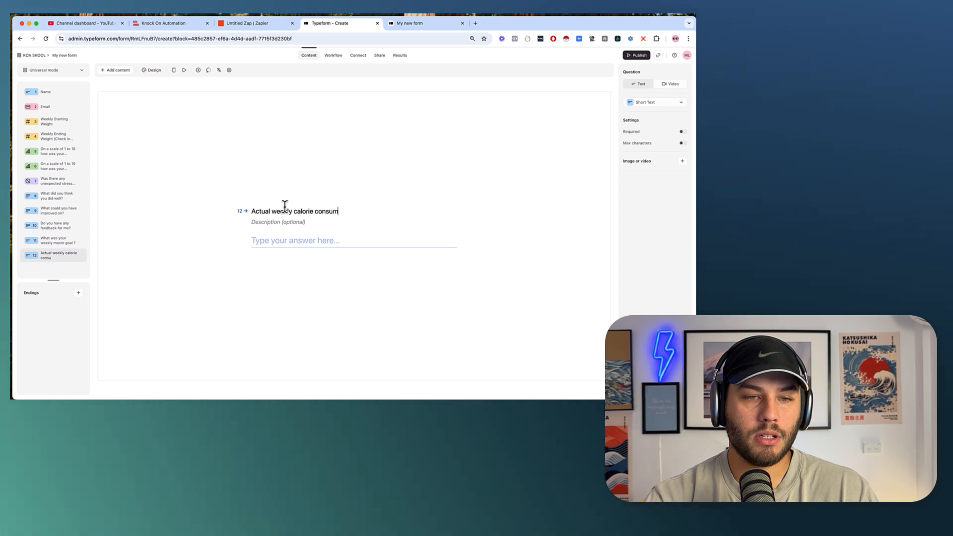
{"action": "type", "text": "ption"}
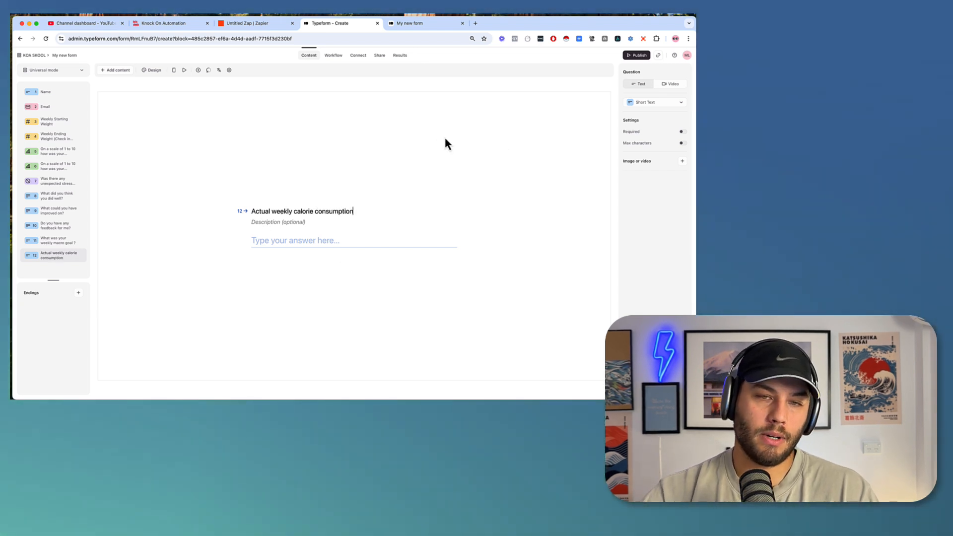
{"action": "left_click", "coordinate": [634, 58]}
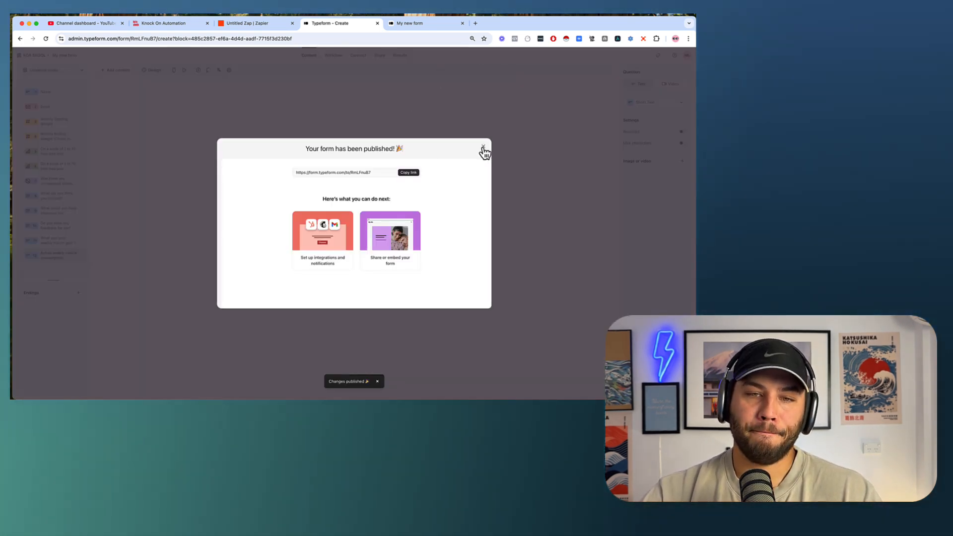
{"action": "left_click", "coordinate": [483, 149]}
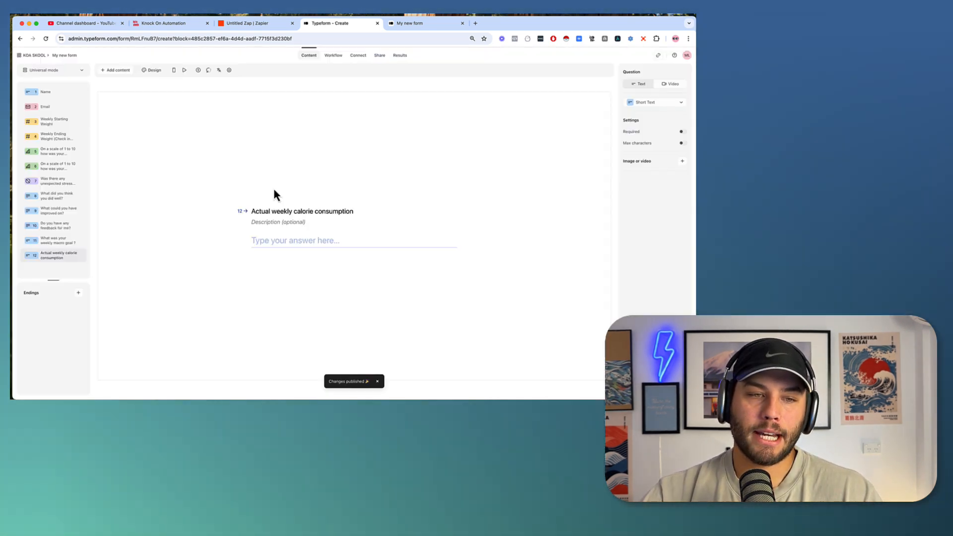
Reload the live form and enter the client's name, e-mail, and weights 60 and 60.
{"action": "left_click", "coordinate": [412, 28]}
{"action": "left_click", "coordinate": [210, 39]}
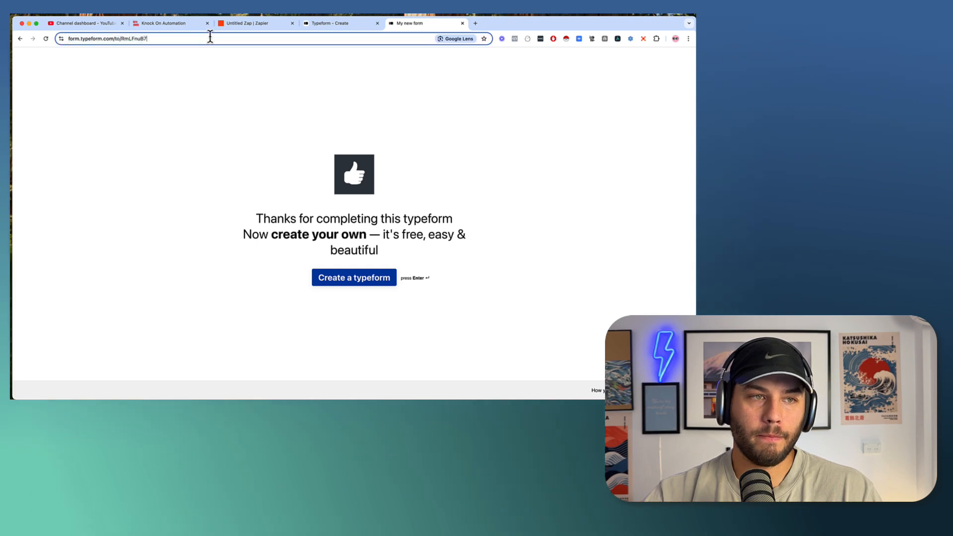
{"action": "key", "text": "Return"}
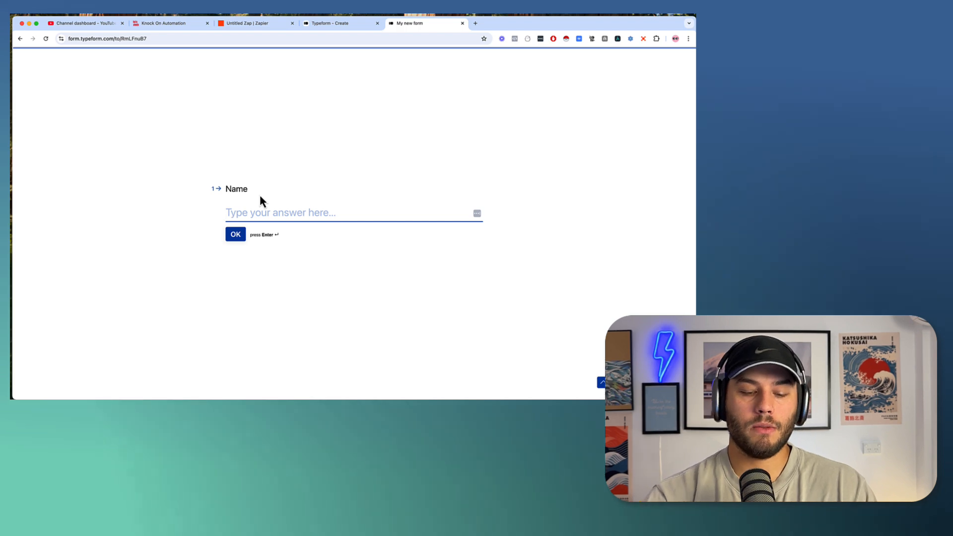
{"action": "type", "text": "Jenny "}
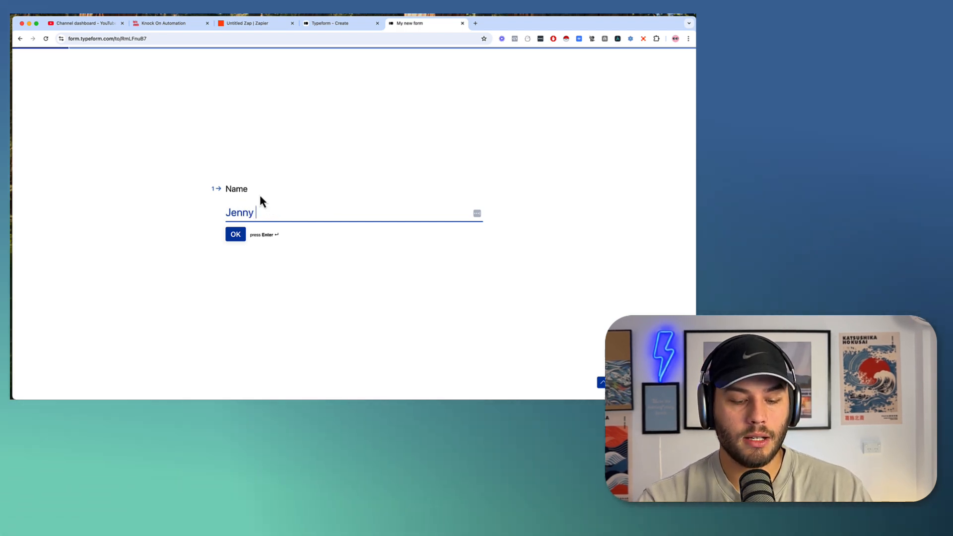
{"action": "type", "text": "bloggs"}
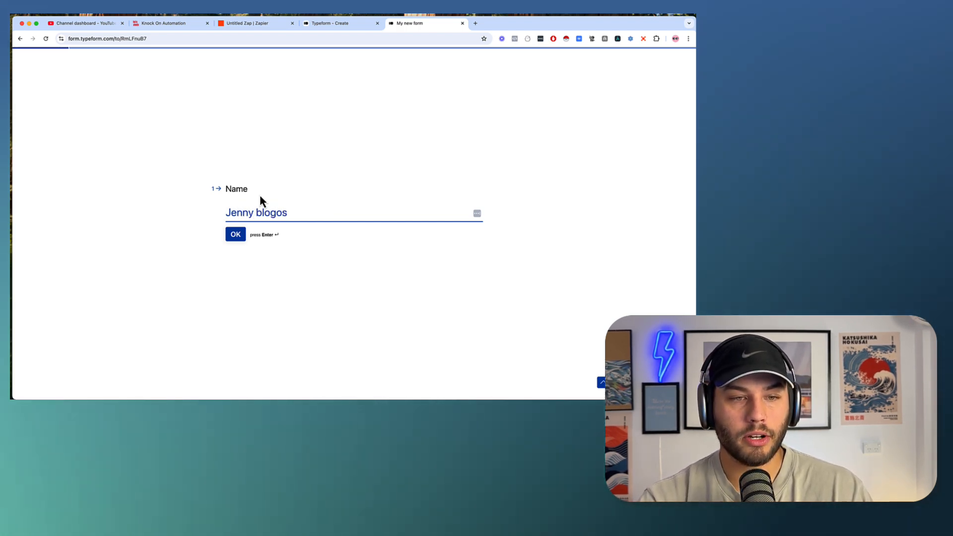
{"action": "key", "text": "Return"}
{"action": "type", "text": "jenny"}
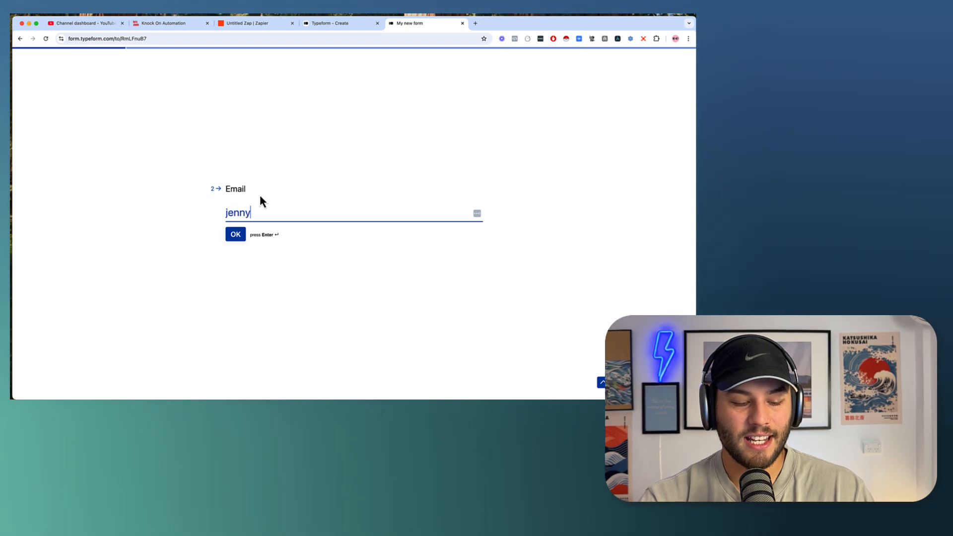
{"action": "type", "text": "@bloggs.com"}
{"action": "key", "text": "Return"}
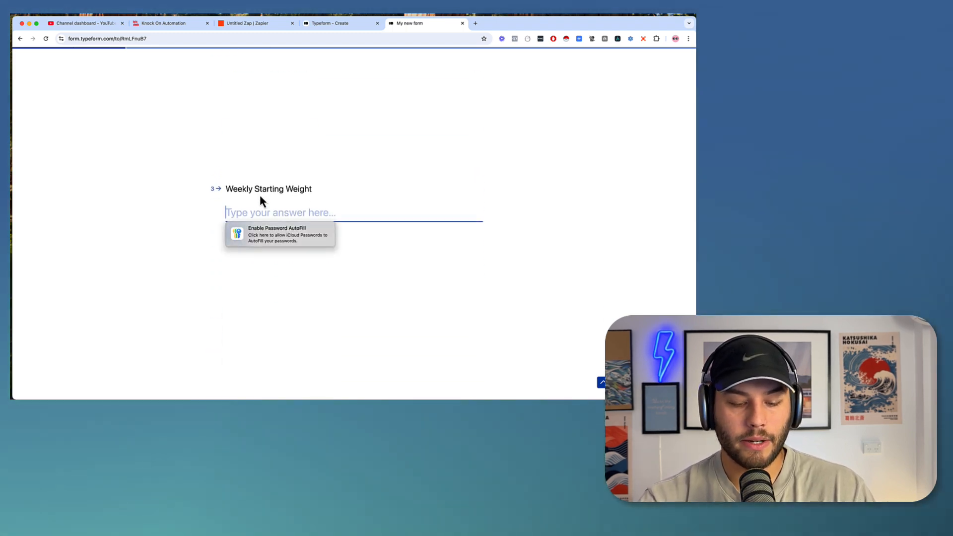
{"action": "type", "text": "60"}
{"action": "key", "text": "Return"}
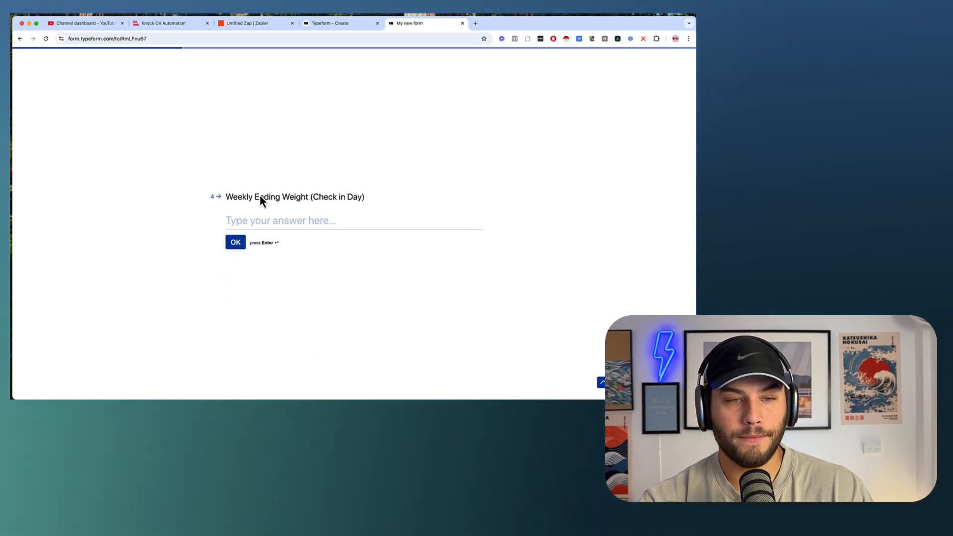
{"action": "type", "text": "60"}
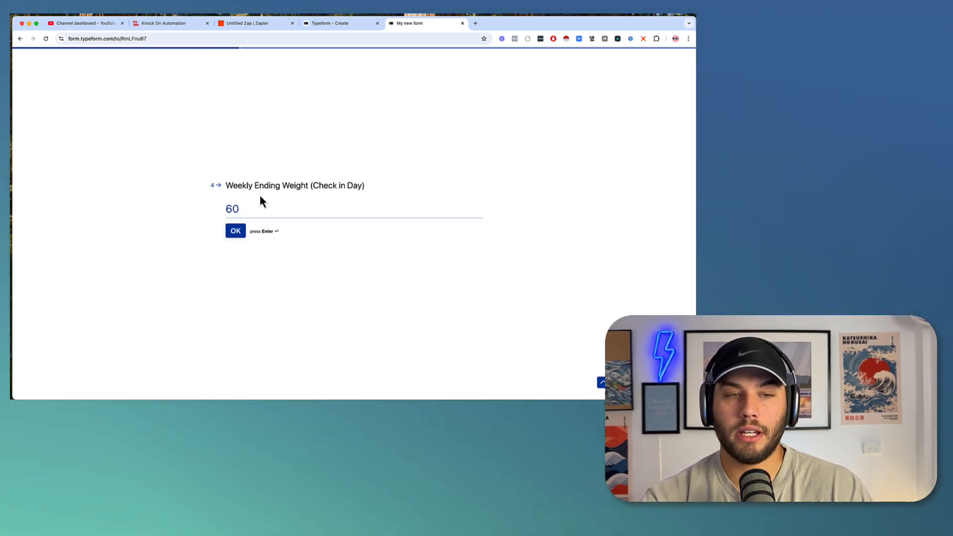
{"action": "key", "text": "Return"}
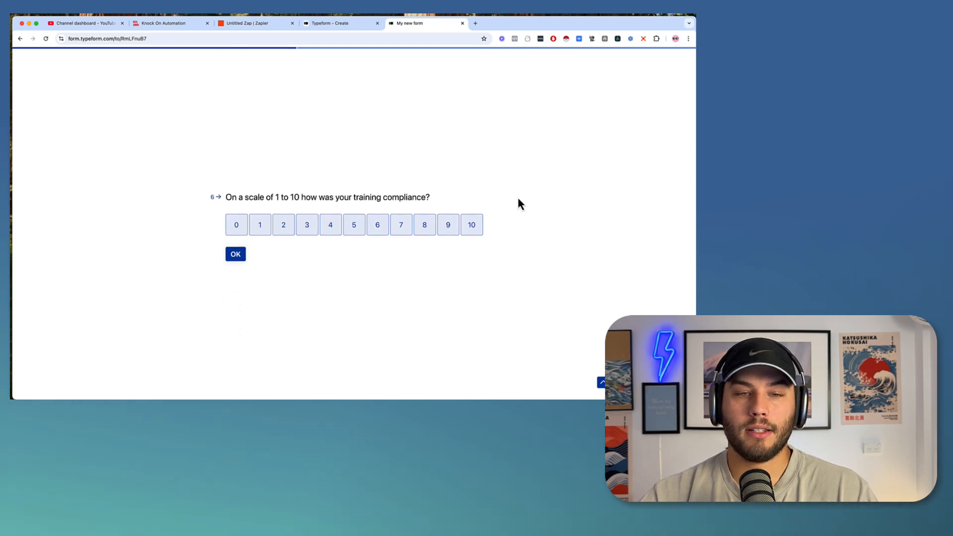
Rate training compliance 10, answer No to stress, and fill in the written reflections.
{"action": "left_click", "coordinate": [469, 213]}
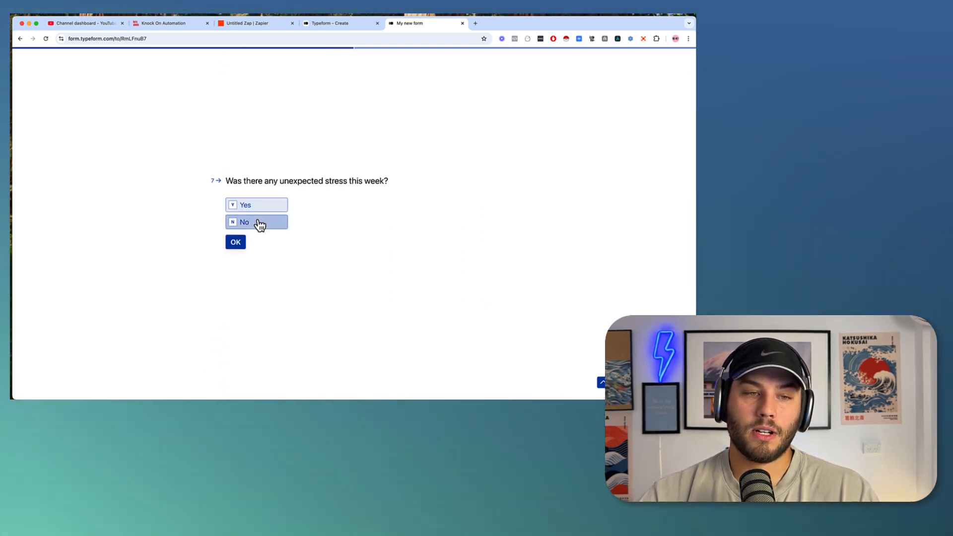
{"action": "left_click", "coordinate": [256, 222]}
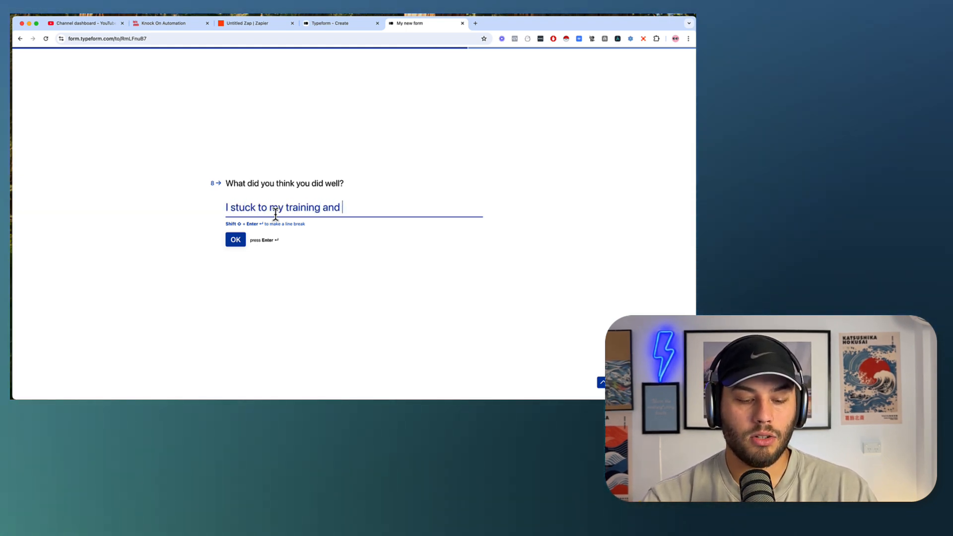
{"action": "type", "text": "ition"}
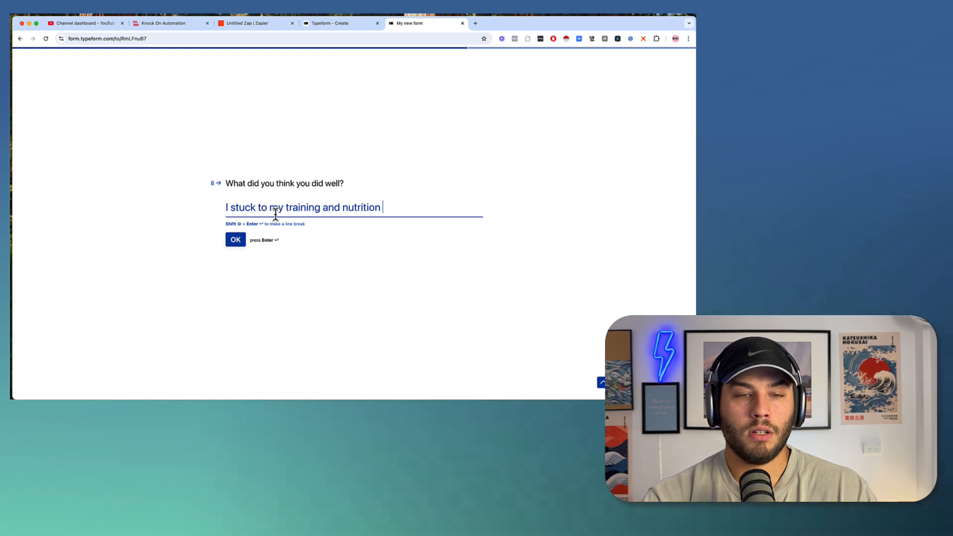
{"action": "type", "text": " plan 10"}
{"action": "type", "text": "0% "}
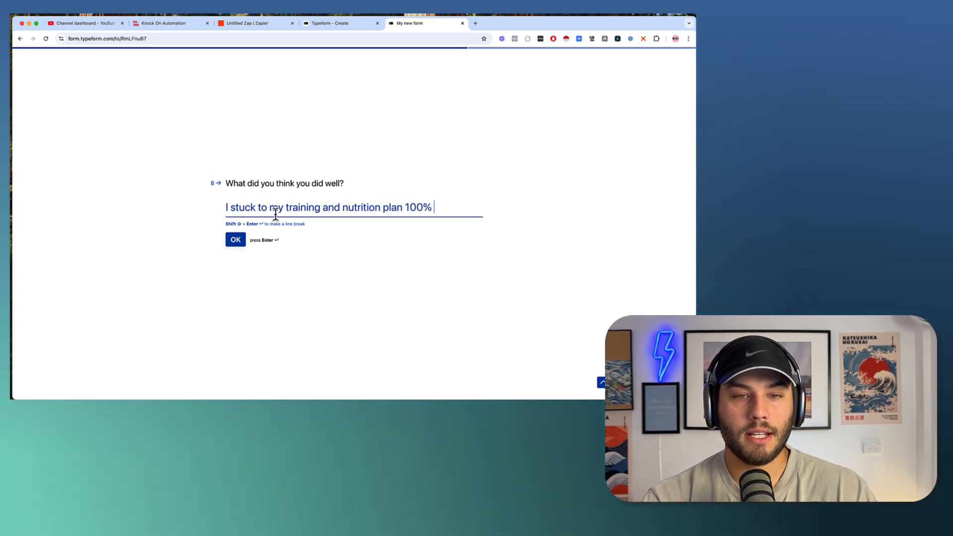
{"action": "type", "text": "but my weight didn't more"}
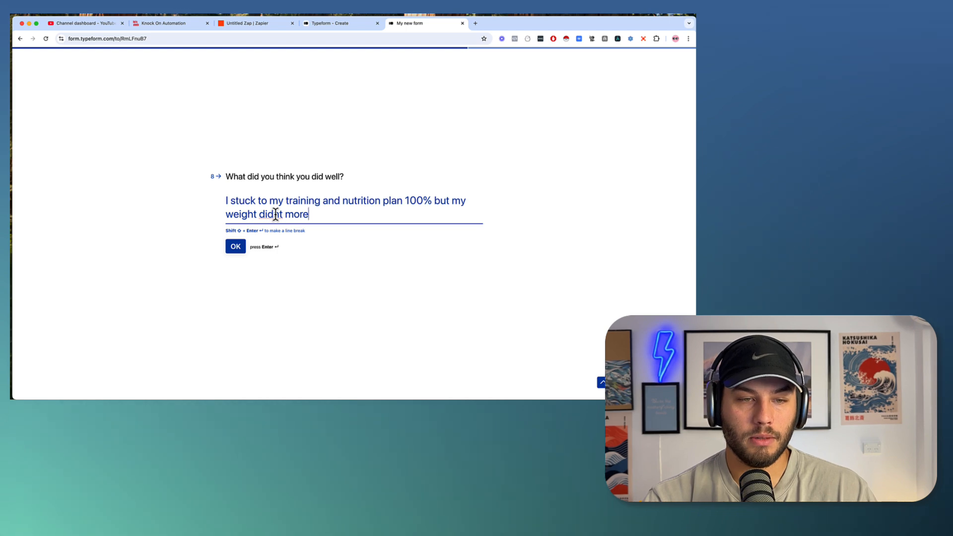
{"action": "type", "text": "move !! gr!!"}
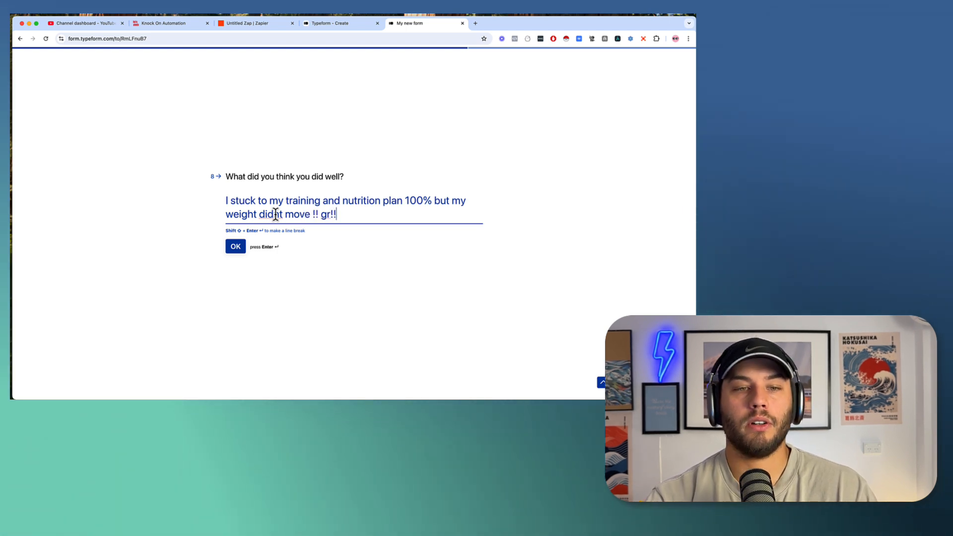
{"action": "left_click", "coordinate": [236, 247]}
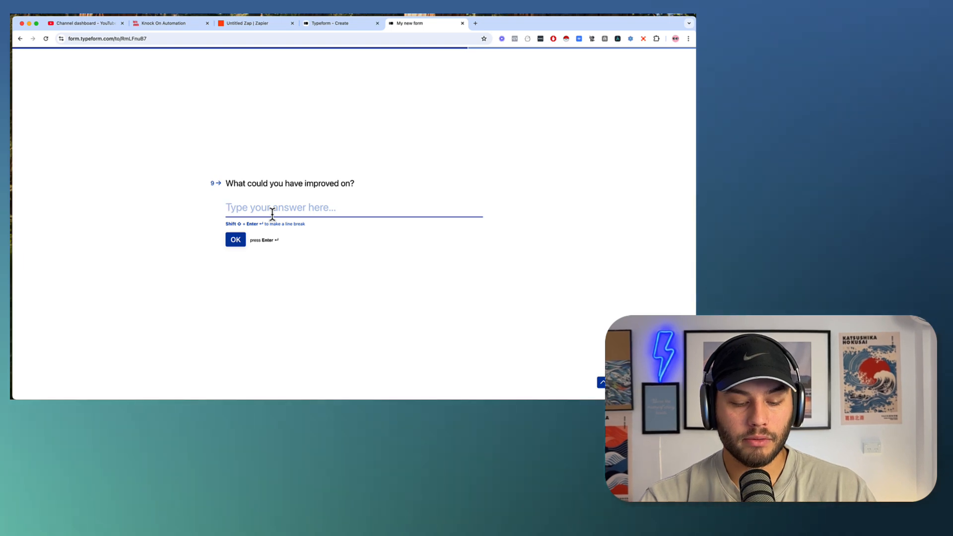
{"action": "type", "text": "Honestly nothin"}
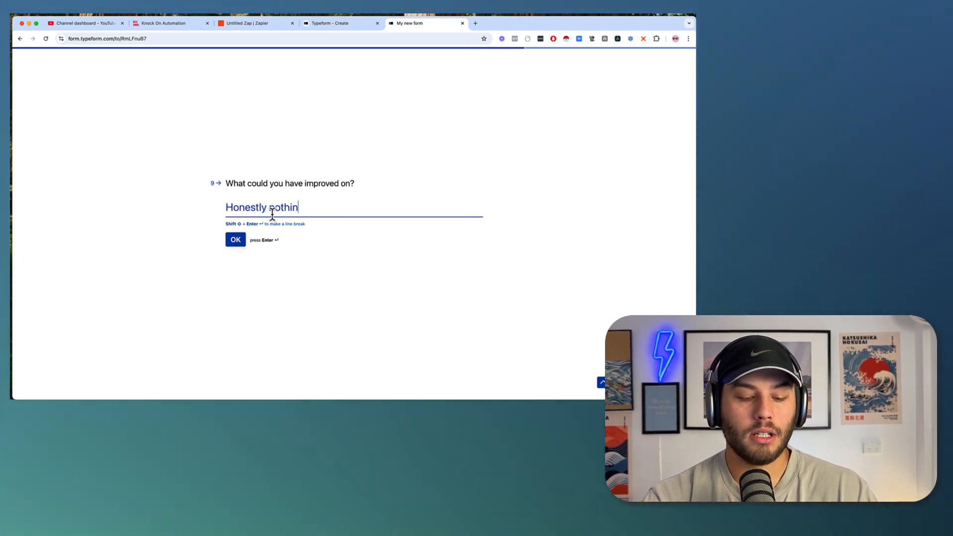
{"action": "type", "text": "g. this week"}
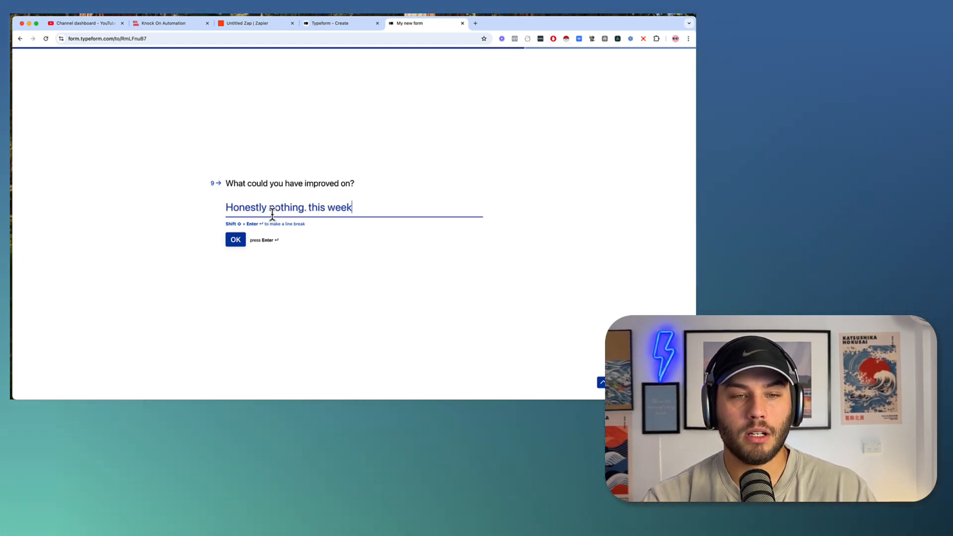
{"action": "type", "text": " i was perfect"}
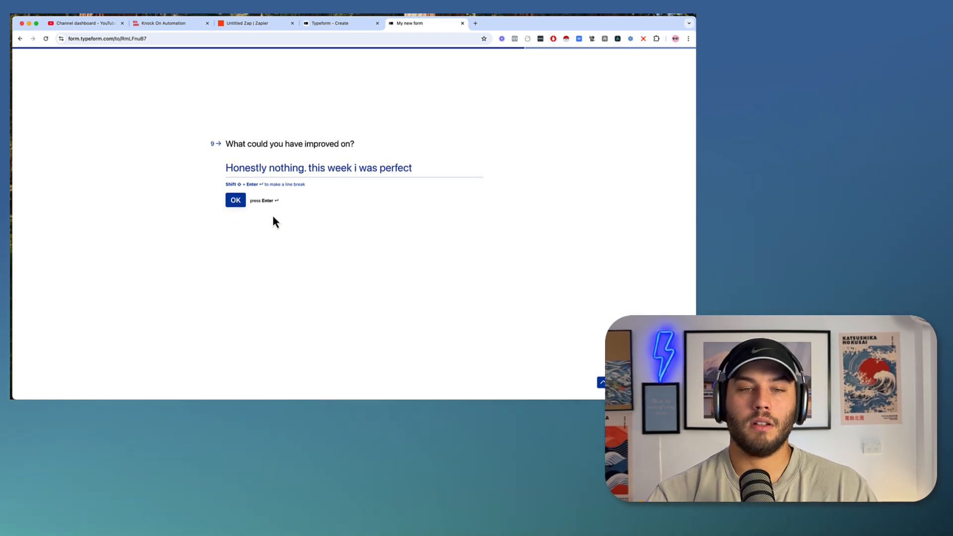
{"action": "key", "text": "Return"}
{"action": "type", "text": "Nope"}
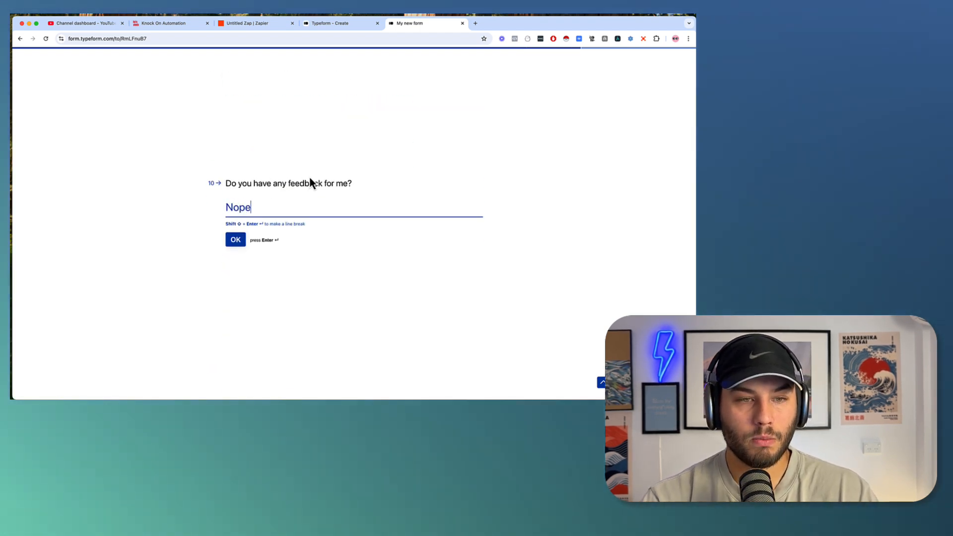
{"action": "type", "text": "! i think i mig"}
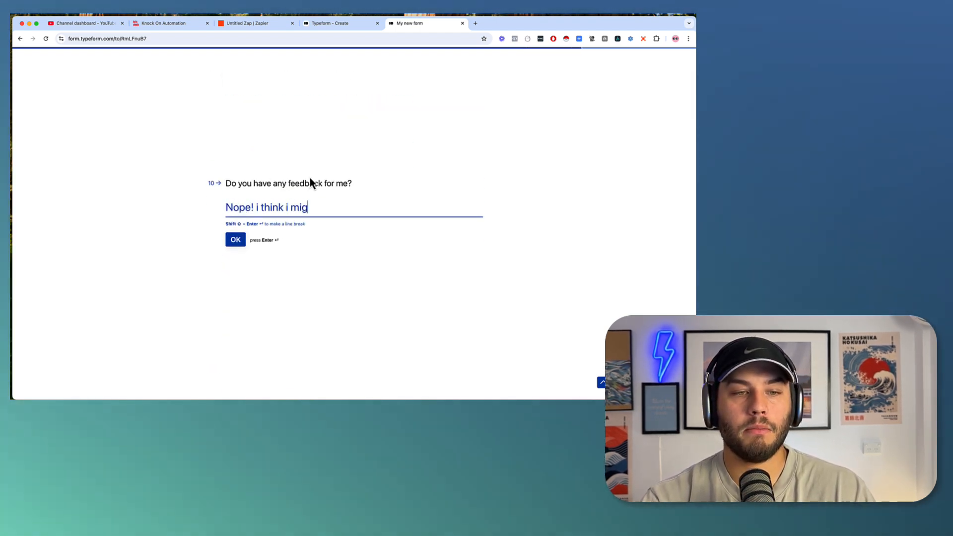
{"action": "type", "text": "ht be due for a calorie drop"}
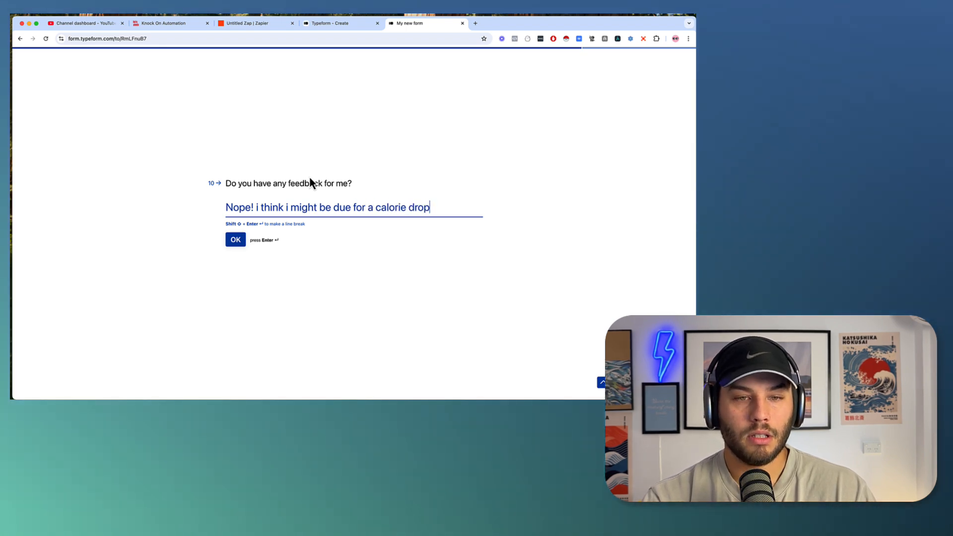
{"action": "key", "text": "Return"}
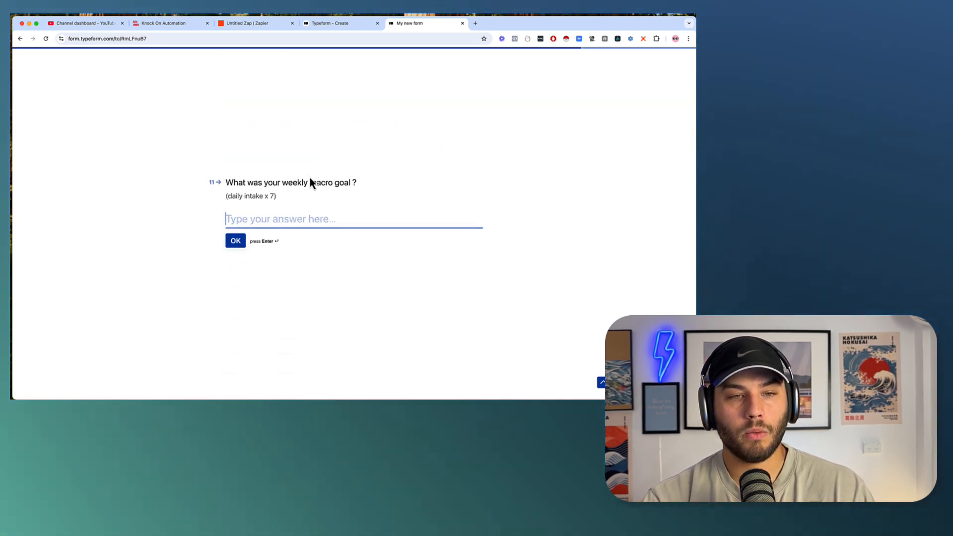
Enter 14000 as weekly macro goal and 13990 as actual weekly calories.
{"action": "type", "text": "14000"}
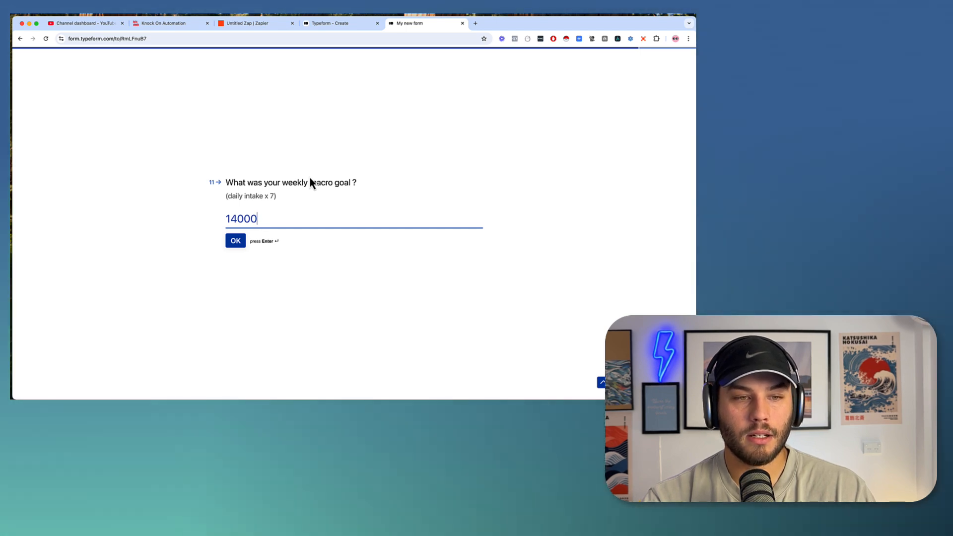
{"action": "key", "text": "Return"}
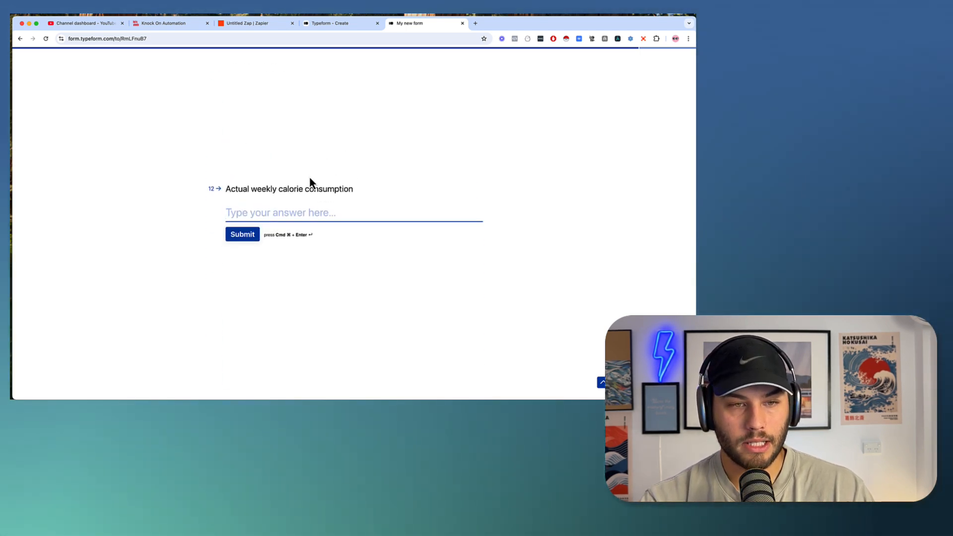
{"action": "type", "text": "139"}
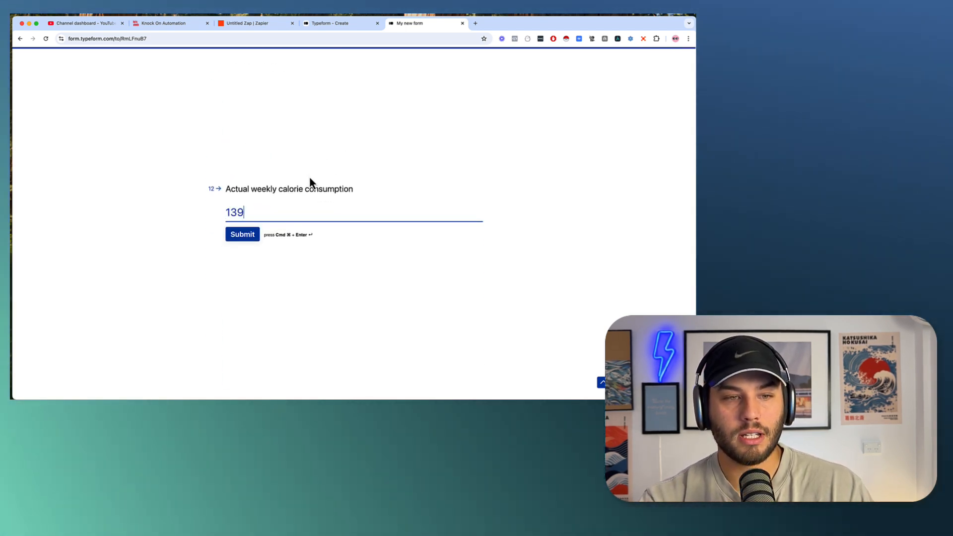
{"action": "type", "text": "90"}
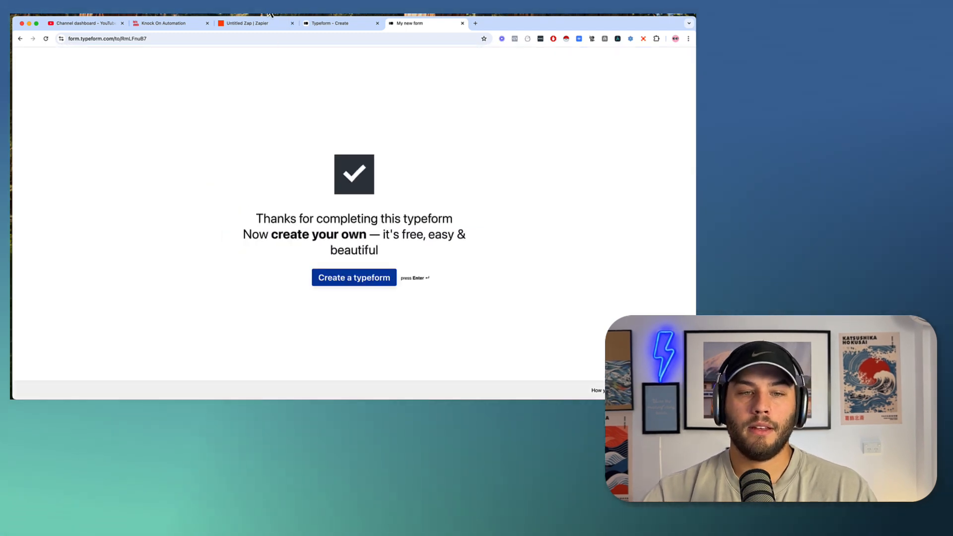
Find new records in the Typeform New Entry trigger, then open the ChatGPT Conversation step.
{"action": "left_click", "coordinate": [246, 23]}
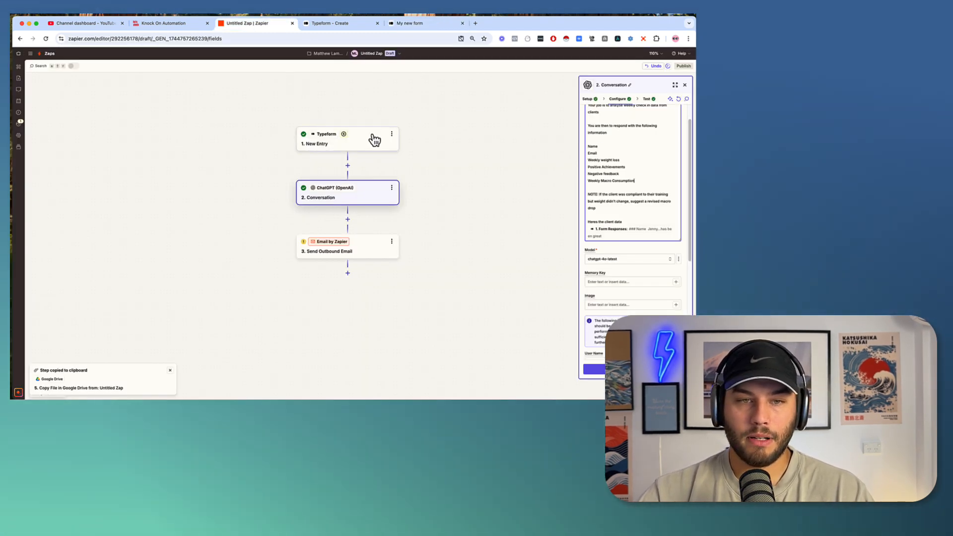
{"action": "left_click", "coordinate": [375, 141]}
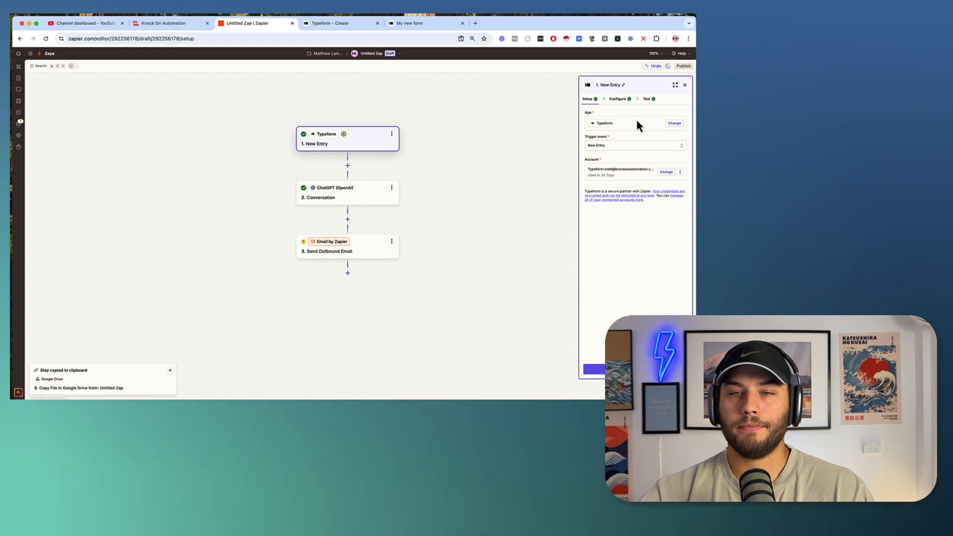
{"action": "left_click", "coordinate": [647, 98]}
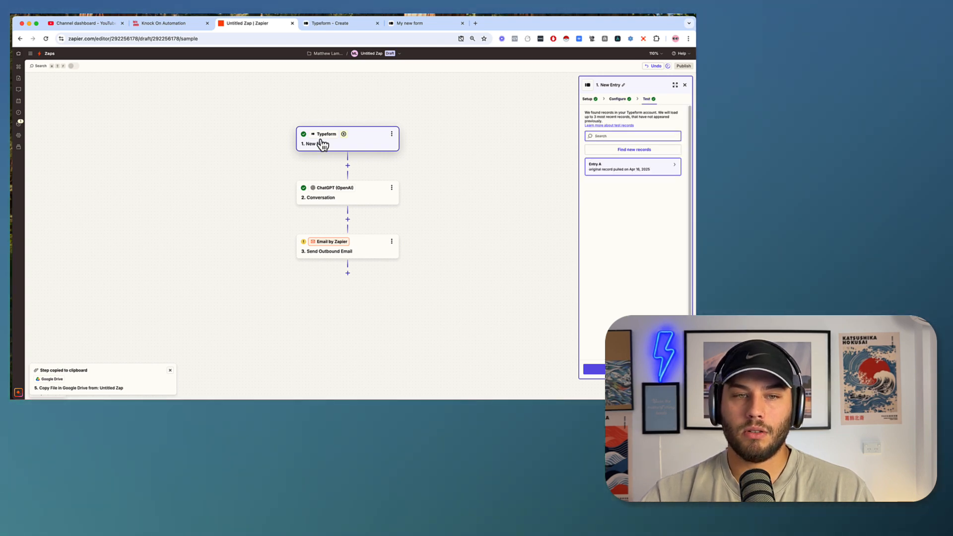
{"action": "left_click", "coordinate": [622, 150]}
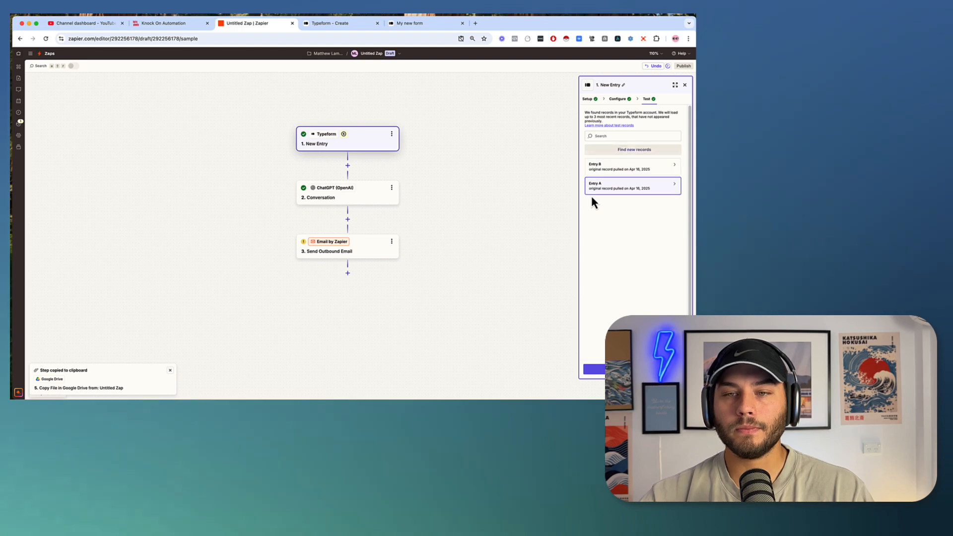
{"action": "mouse_move", "coordinate": [617, 175]}
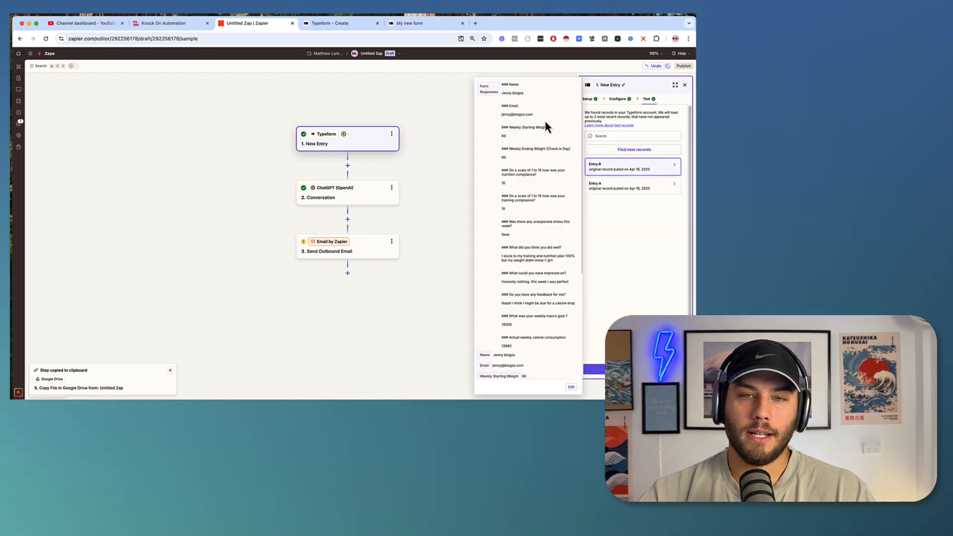
{"action": "left_click", "coordinate": [600, 369]}
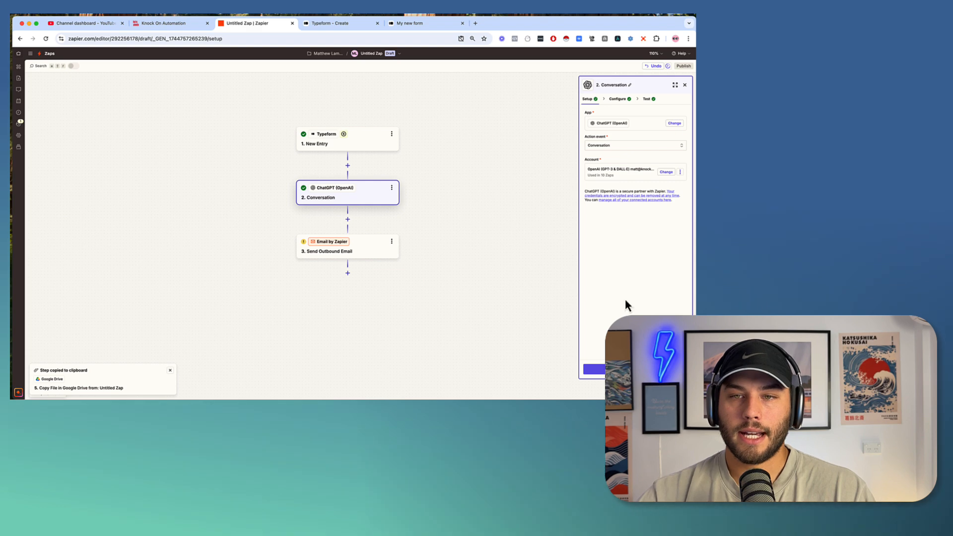
Retest the ChatGPT step with the new entry and widen the panel to read the reply.
{"action": "left_click", "coordinate": [647, 99]}
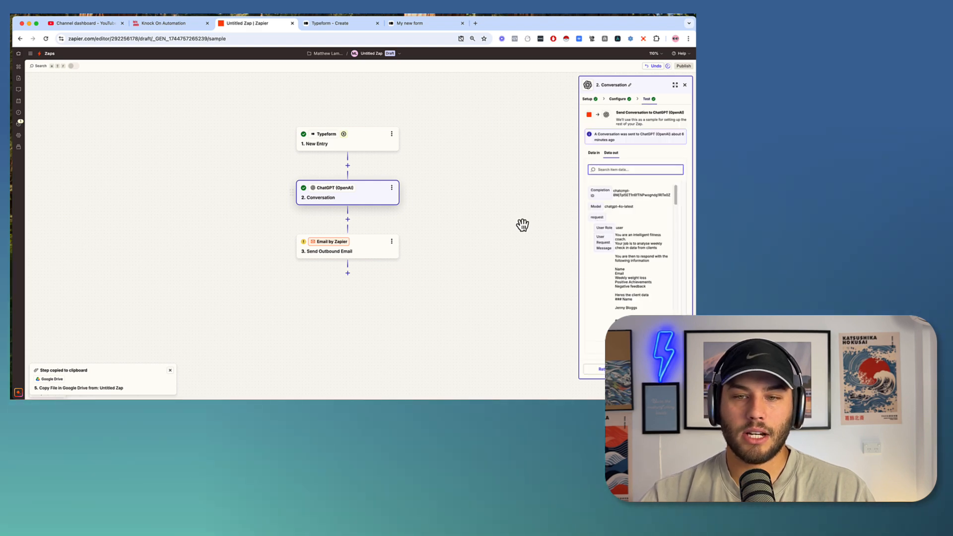
{"action": "left_click", "coordinate": [600, 369]}
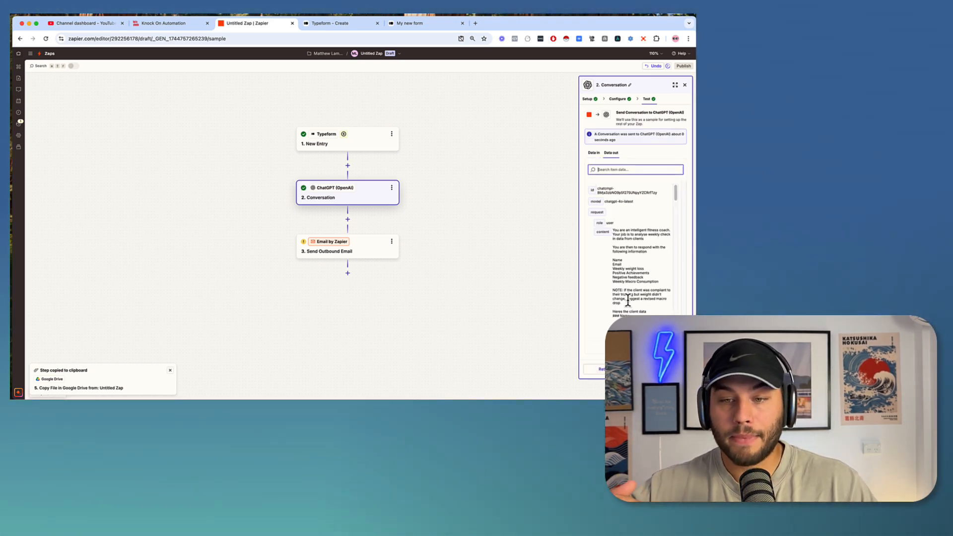
{"action": "scroll", "coordinate": [628, 299], "scroll_direction": "down", "scroll_amount": 3}
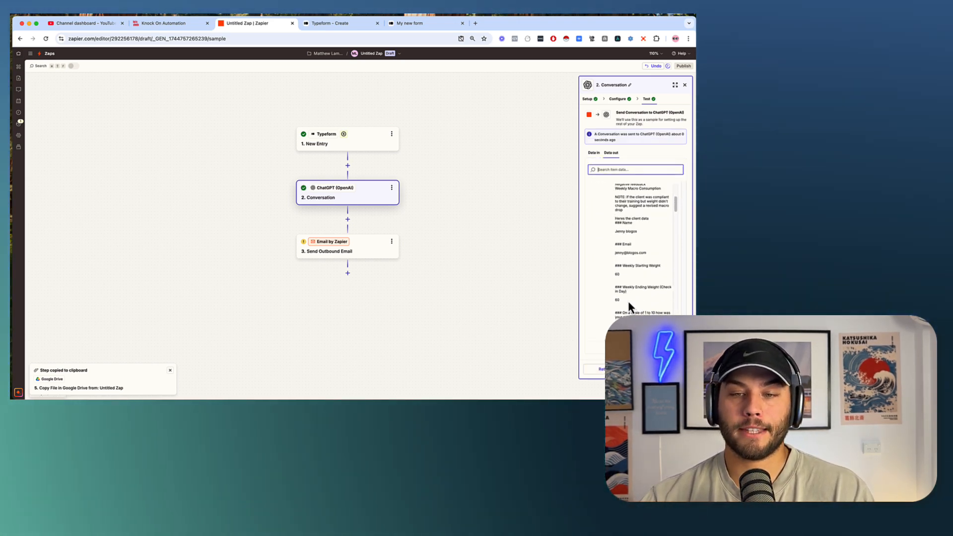
{"action": "scroll", "coordinate": [627, 303], "scroll_direction": "down", "scroll_amount": 10}
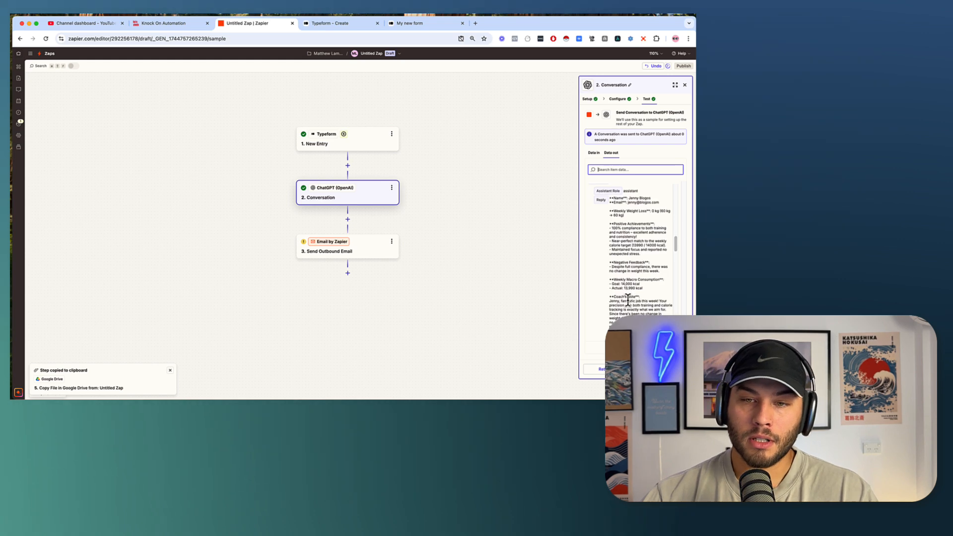
{"action": "scroll", "coordinate": [627, 300], "scroll_direction": "down", "scroll_amount": 1}
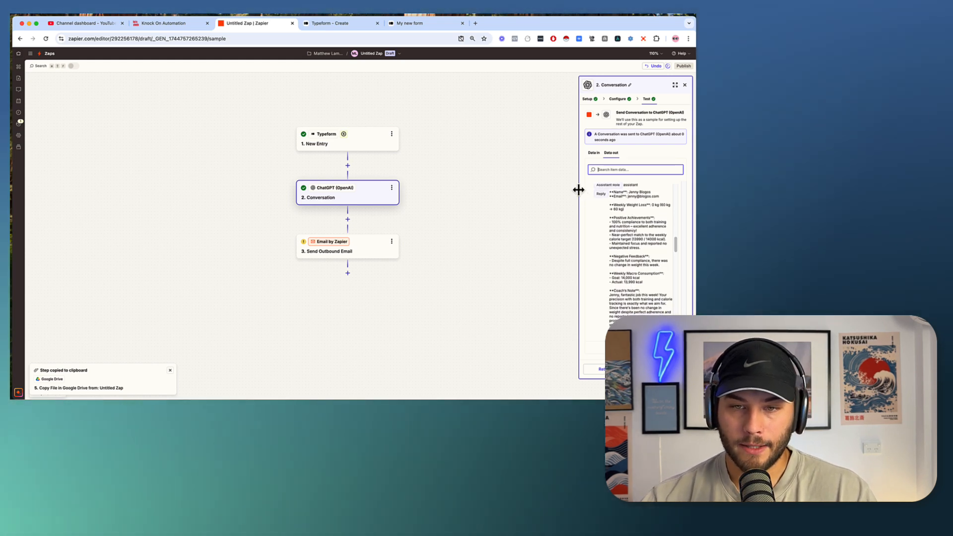
{"action": "left_click_drag", "start_coordinate": [579, 190], "coordinate": [430, 206]}
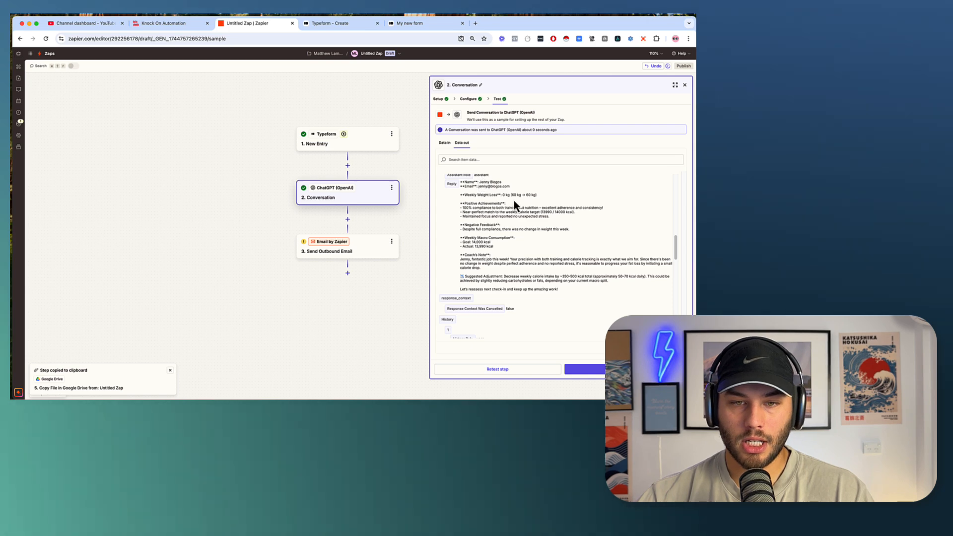
Highlight the weight loss figure, coach's note, Suggested Adjustment and carb/fat reduction advice.
{"action": "left_click_drag", "start_coordinate": [504, 196], "coordinate": [596, 225]}
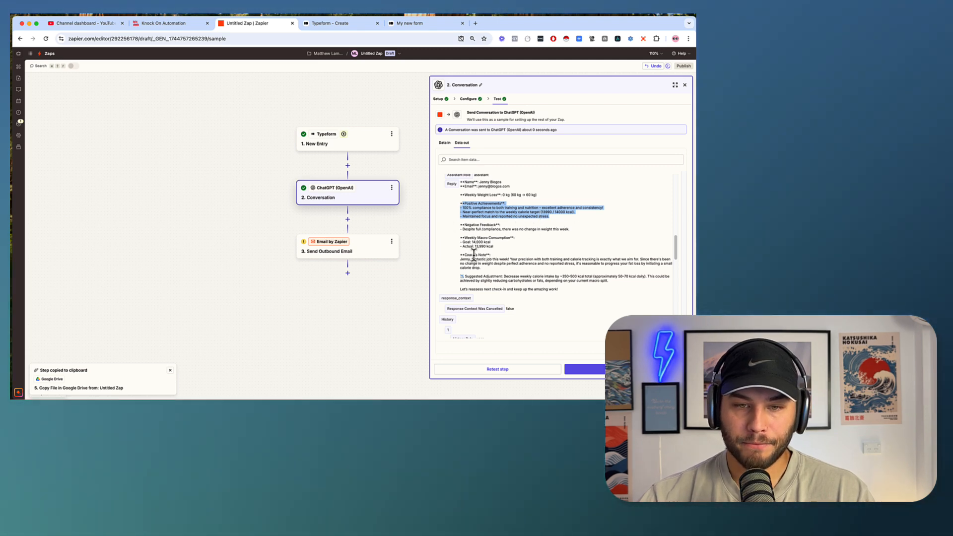
{"action": "left_click_drag", "start_coordinate": [460, 259], "coordinate": [547, 259]}
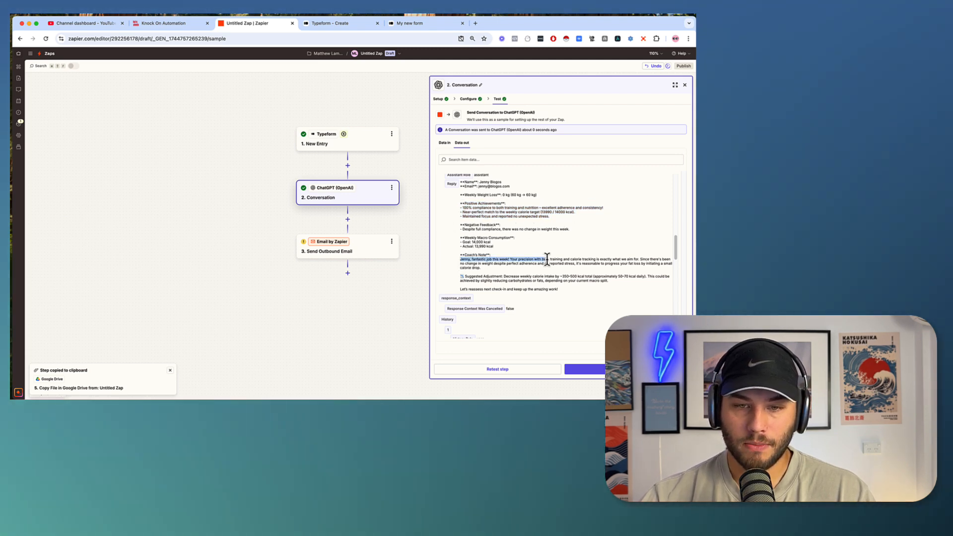
{"action": "scroll", "coordinate": [546, 256], "scroll_direction": "down", "scroll_amount": 2}
{"action": "left_click", "coordinate": [465, 232]}
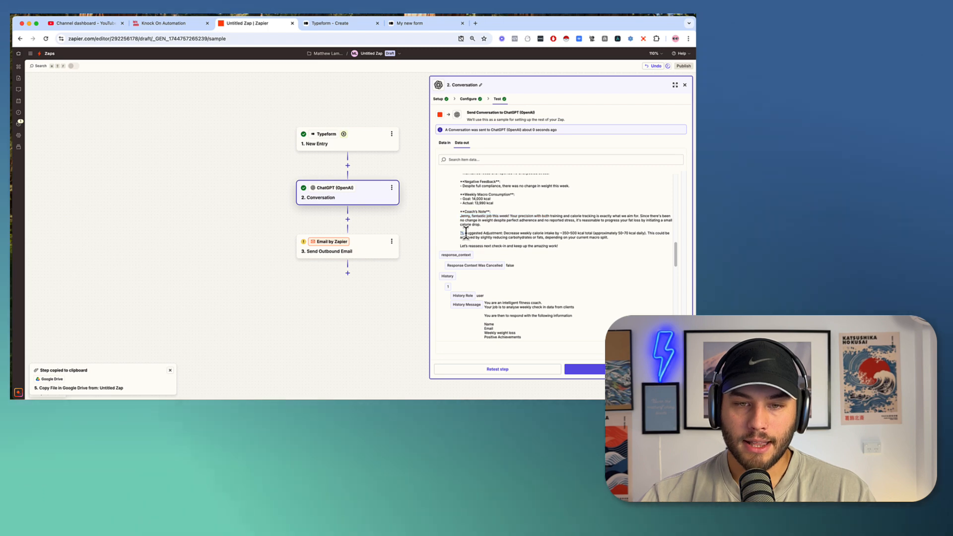
{"action": "left_click", "coordinate": [549, 232]}
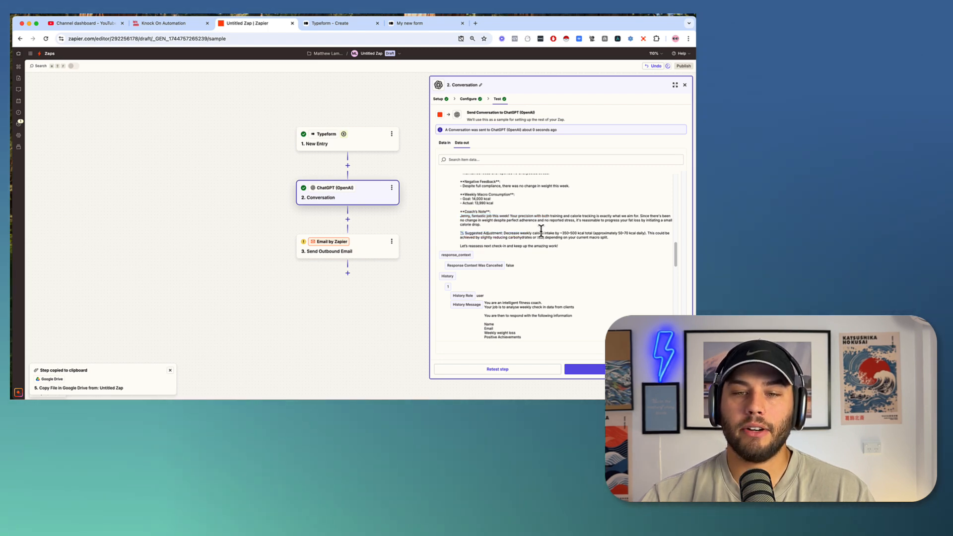
{"action": "triple_click", "coordinate": [627, 239]}
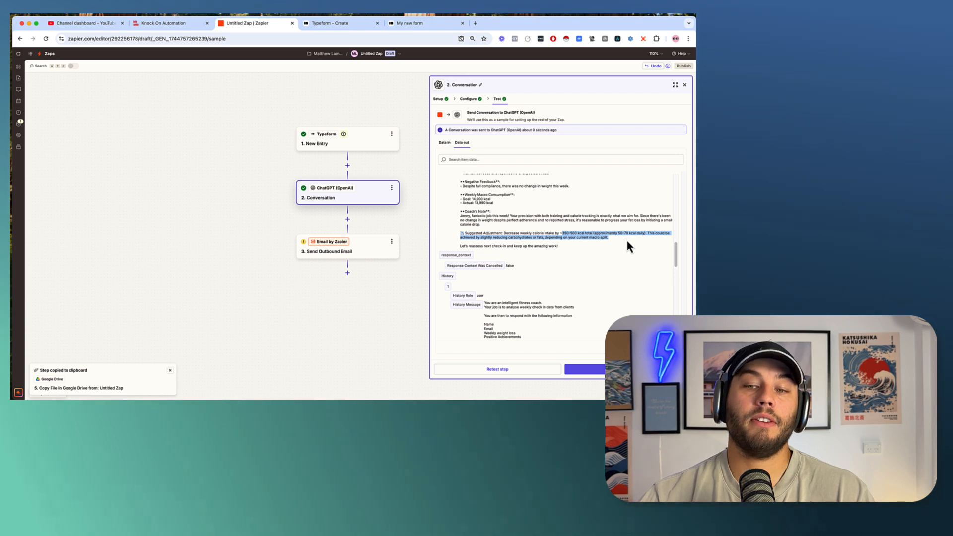
{"action": "left_click", "coordinate": [617, 236]}
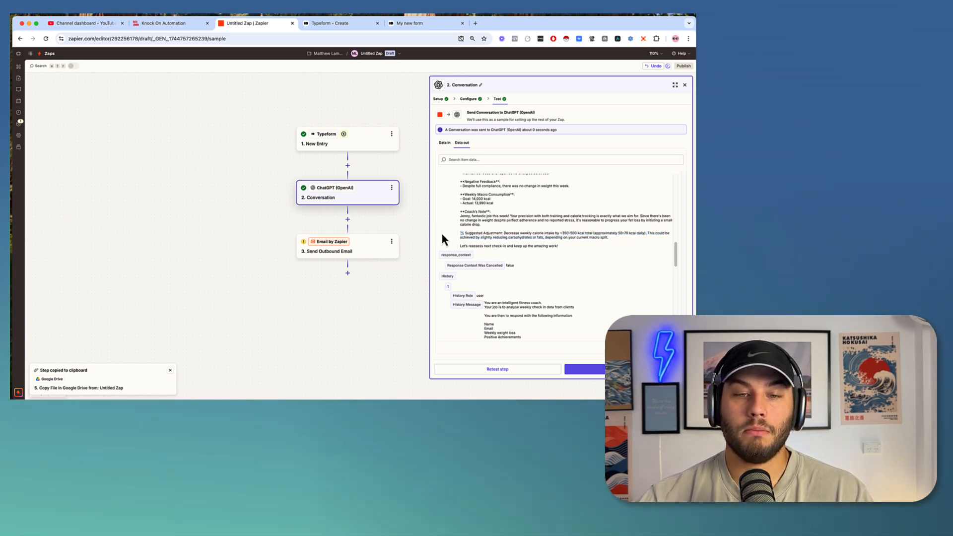
{"action": "left_click_drag", "start_coordinate": [501, 238], "coordinate": [594, 240]}
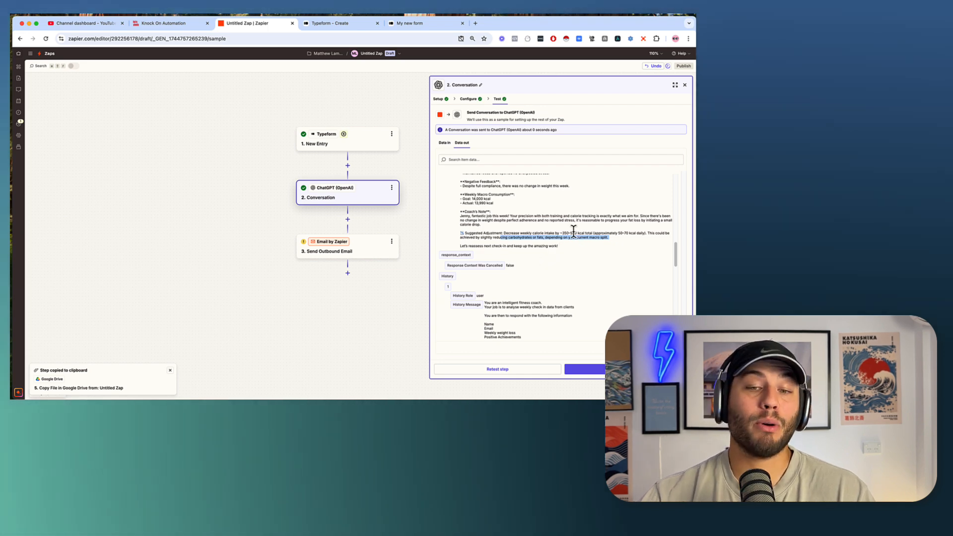
{"action": "scroll", "coordinate": [572, 236], "scroll_direction": "up", "scroll_amount": 1}
Step through the Send Outbound Email setup and send a test email.
{"action": "left_click", "coordinate": [586, 370]}
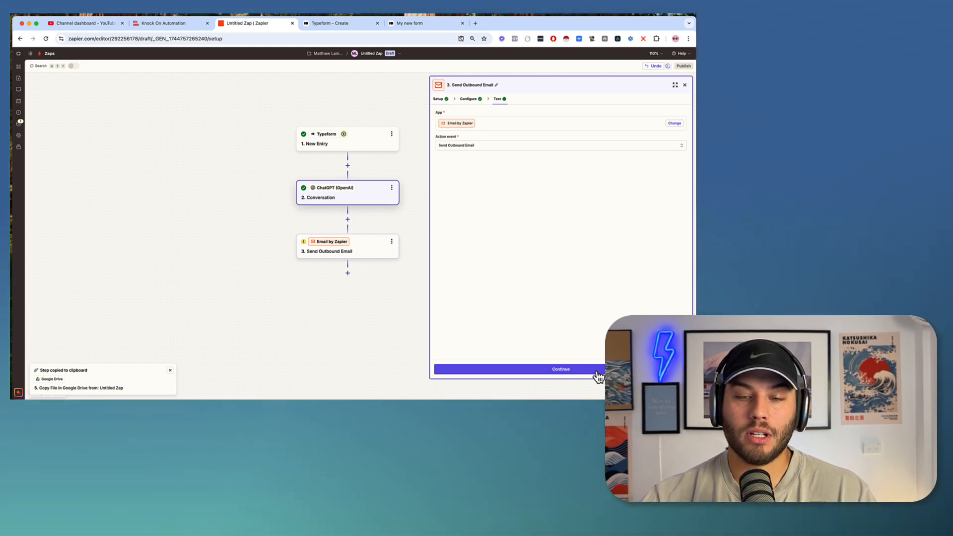
{"action": "left_click", "coordinate": [515, 370]}
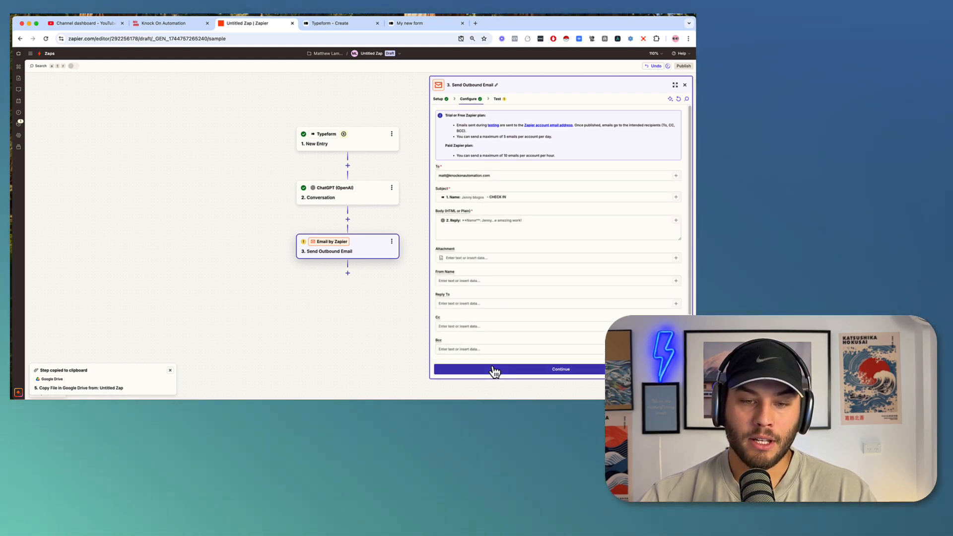
{"action": "left_click", "coordinate": [491, 370]}
{"action": "left_click", "coordinate": [592, 370]}
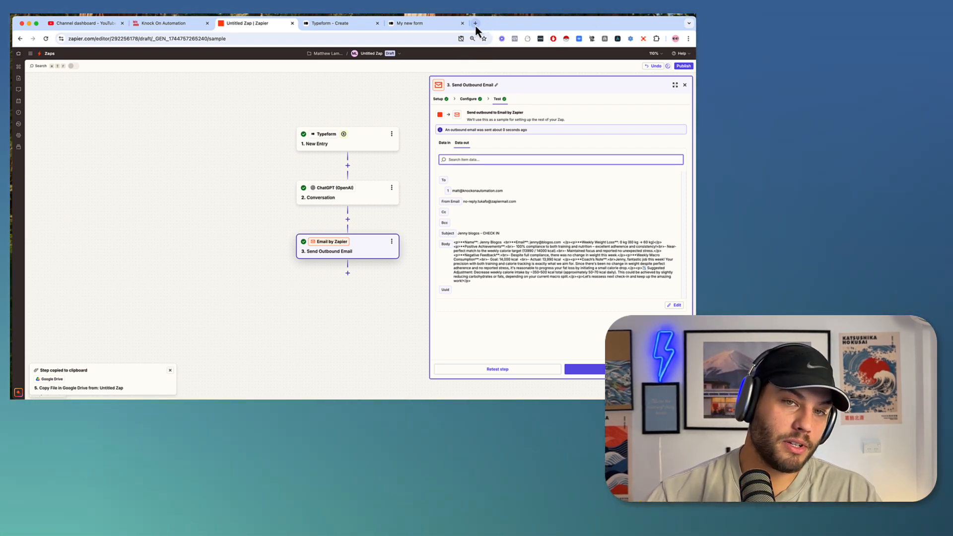
Open a new browser tab as its own window and shrink it beside the editor.
{"action": "left_click", "coordinate": [475, 24]}
{"action": "left_click_drag", "start_coordinate": [475, 24], "coordinate": [390, 68]}
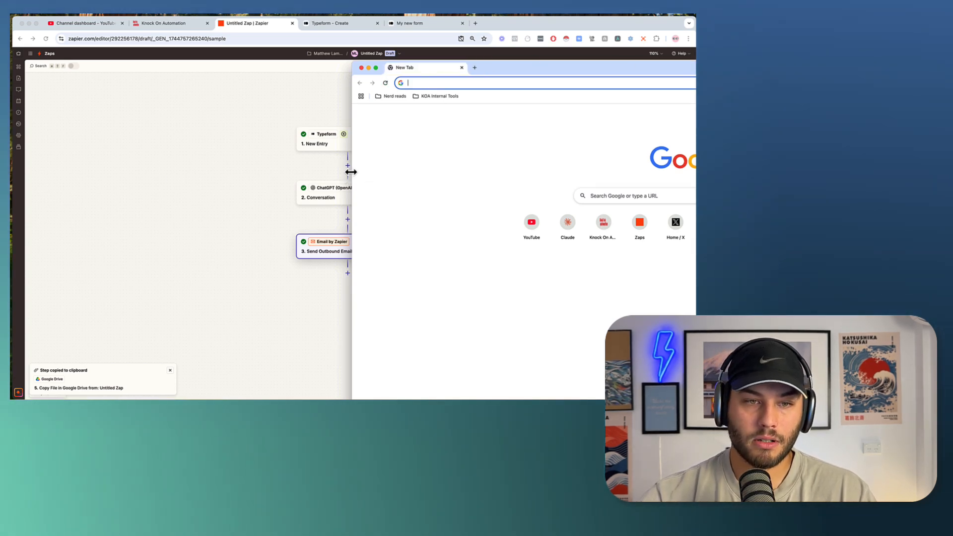
{"action": "left_click_drag", "start_coordinate": [351, 172], "coordinate": [696, 172]}
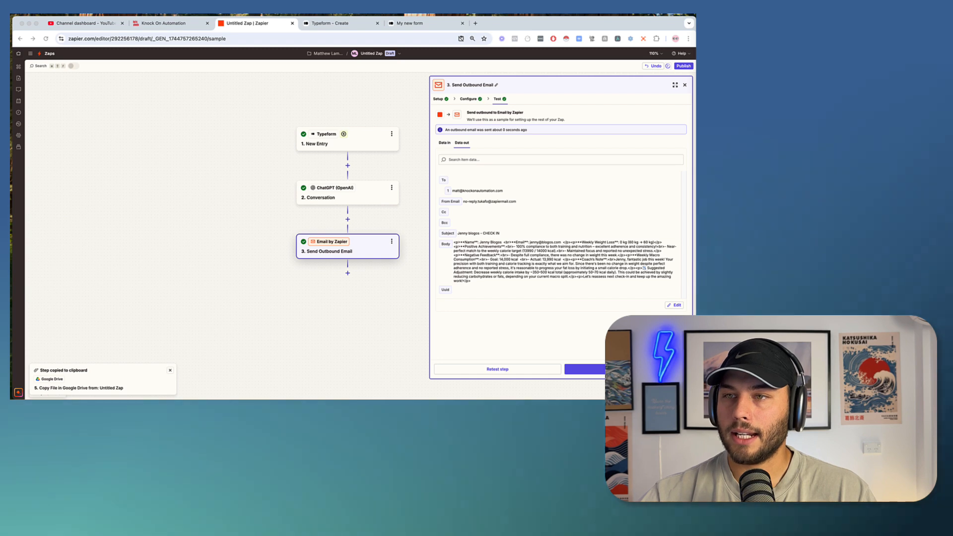
Check the CHECK IN email in Gmail, highlighting the coach's Suggested Adjustment, then return to Zapier.
{"action": "left_click_drag", "start_coordinate": [555, 17], "coordinate": [357, 15]}
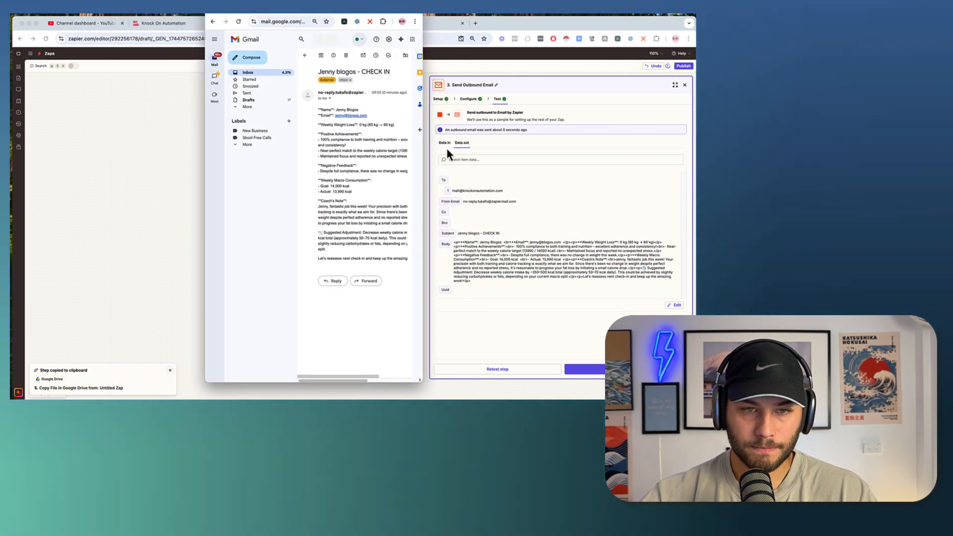
{"action": "left_click_drag", "start_coordinate": [422, 140], "coordinate": [696, 141]}
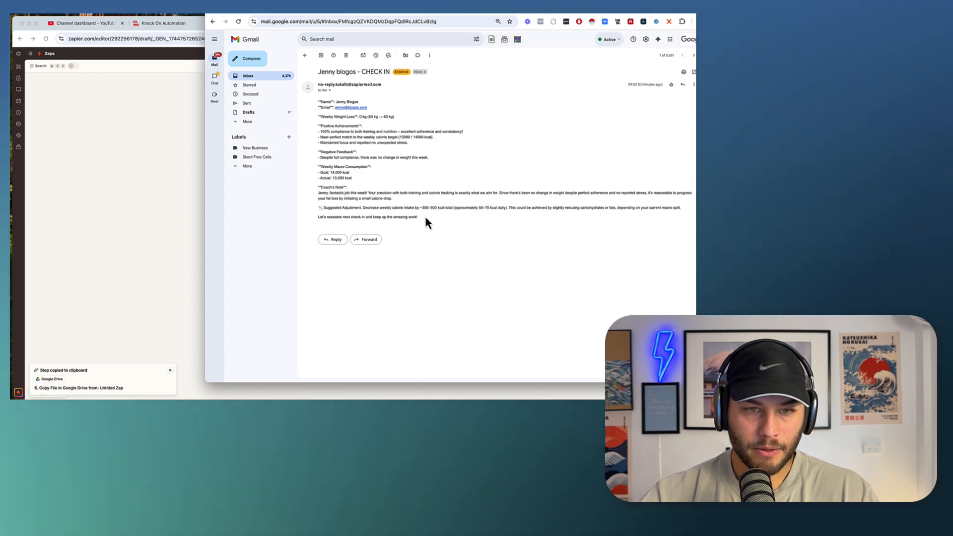
{"action": "left_click_drag", "start_coordinate": [426, 221], "coordinate": [693, 216]}
{"action": "left_click", "coordinate": [362, 208]}
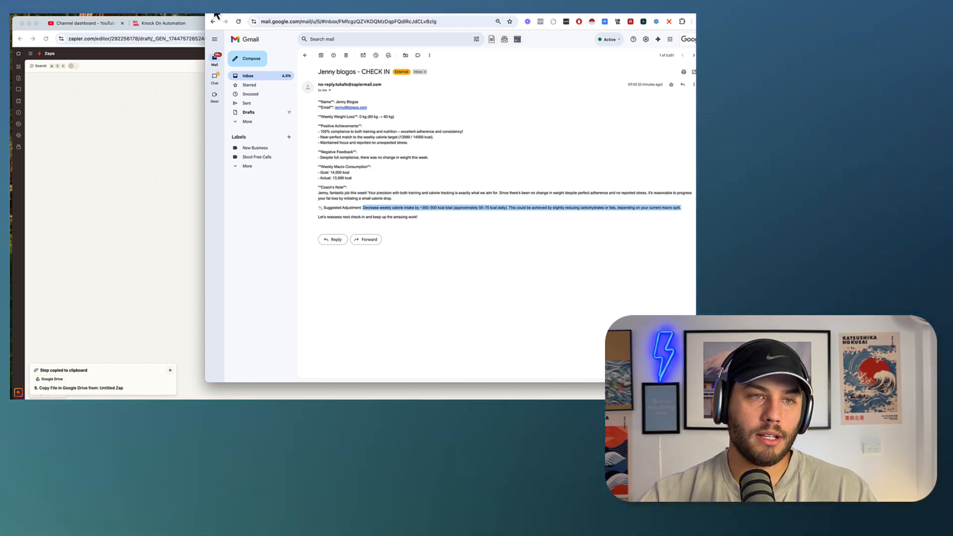
{"action": "left_click", "coordinate": [196, 23]}
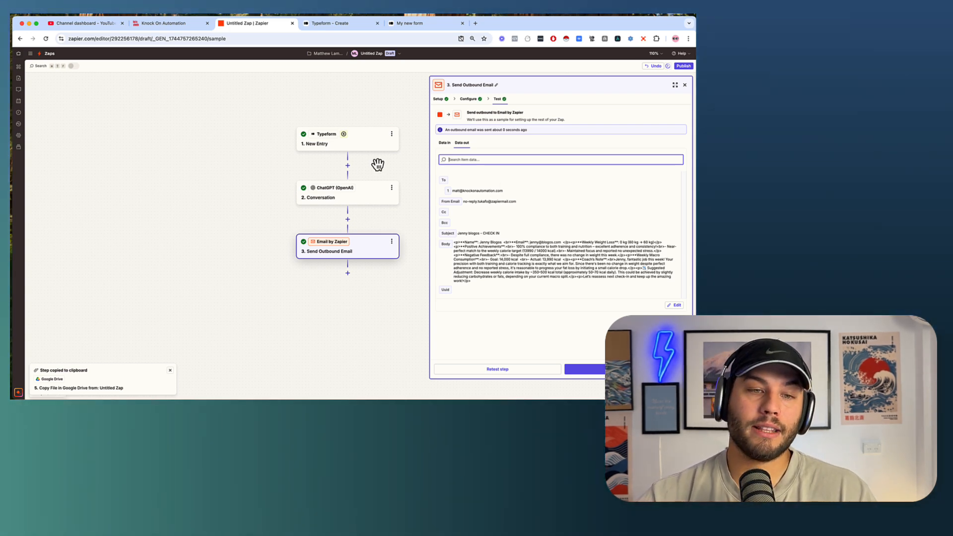
Reopen the ChatGPT Conversation step's configuration and highlight the User Message's requested reply sections.
{"action": "left_click", "coordinate": [359, 200]}
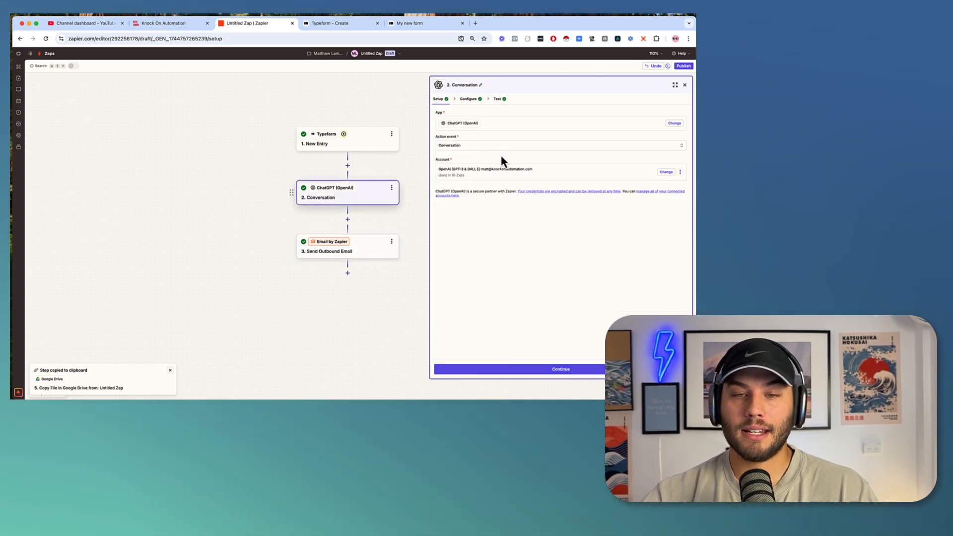
{"action": "left_click", "coordinate": [469, 101]}
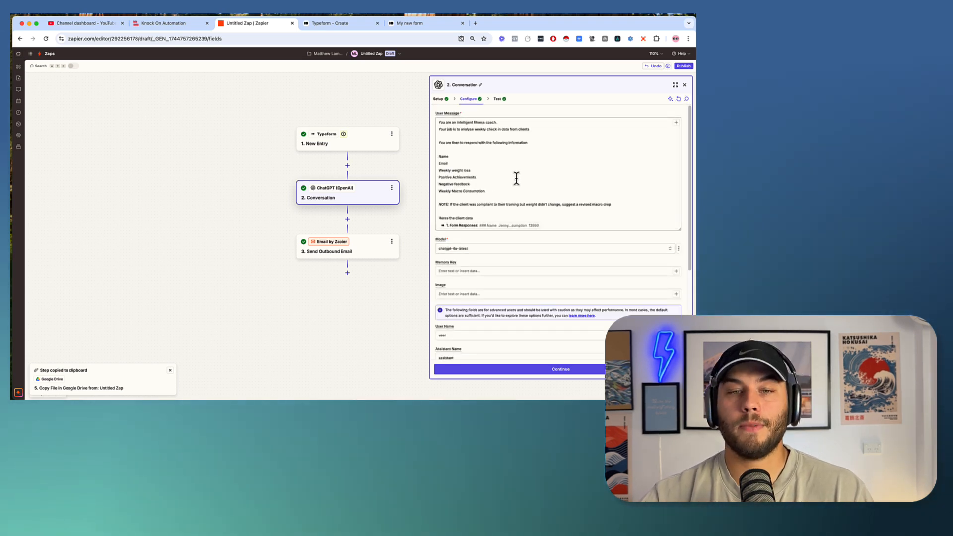
{"action": "left_click_drag", "start_coordinate": [439, 150], "coordinate": [579, 189]}
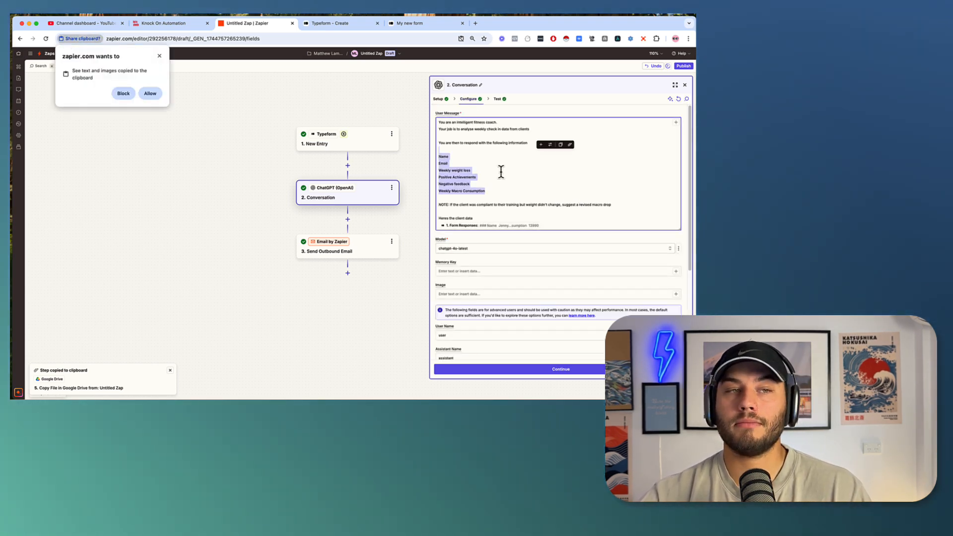
{"action": "left_click", "coordinate": [159, 56]}
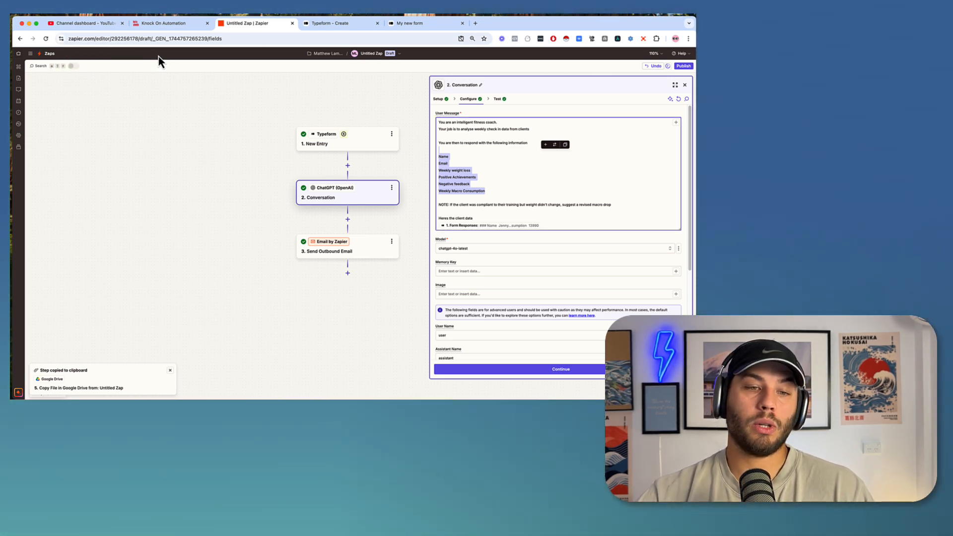